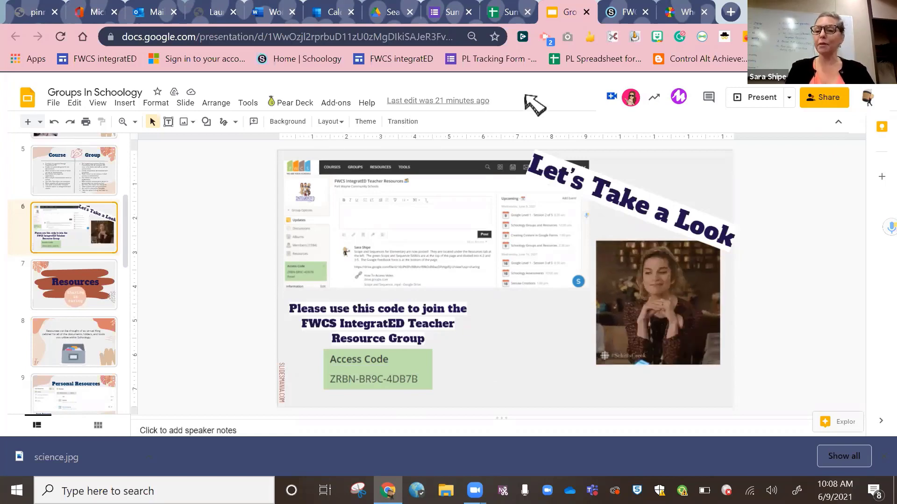
Switch to the FWCS IntegratED Teacher Resources group in Schoology and look over its updates and upcoming events.
click(613, 15)
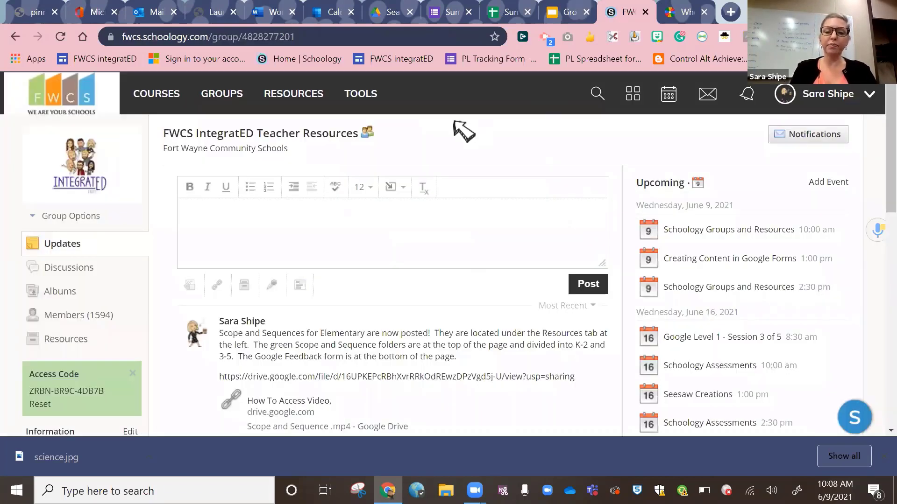
mouse_move(28, 171)
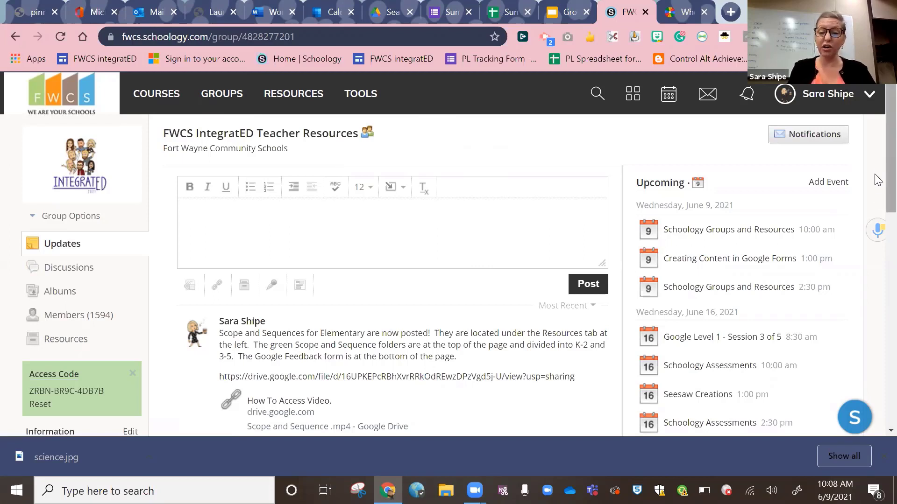
scroll(878, 205, down, 2)
scroll(878, 205, down, 1)
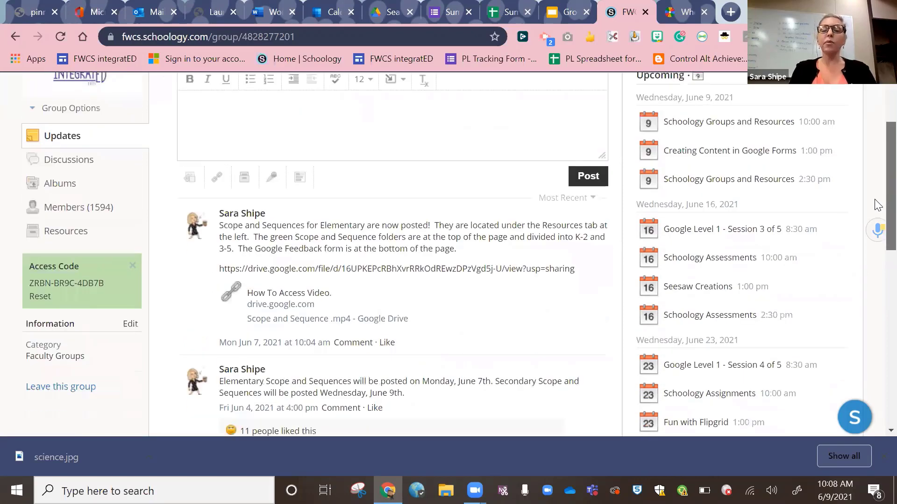
scroll(878, 202, up, 1)
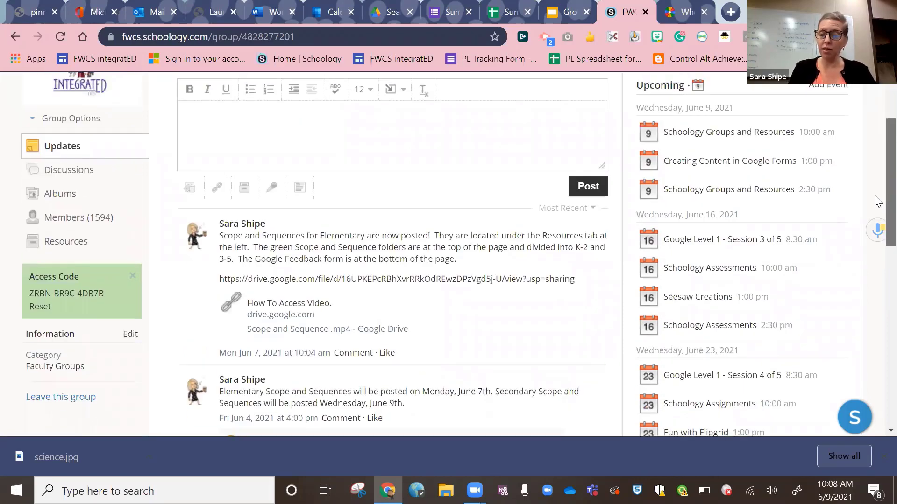
scroll(877, 210, up, 2)
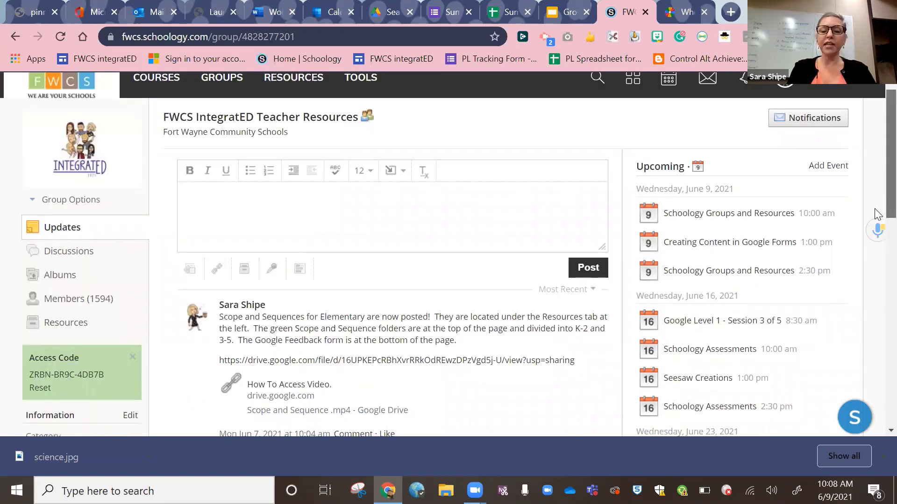
scroll(877, 201, up, 1)
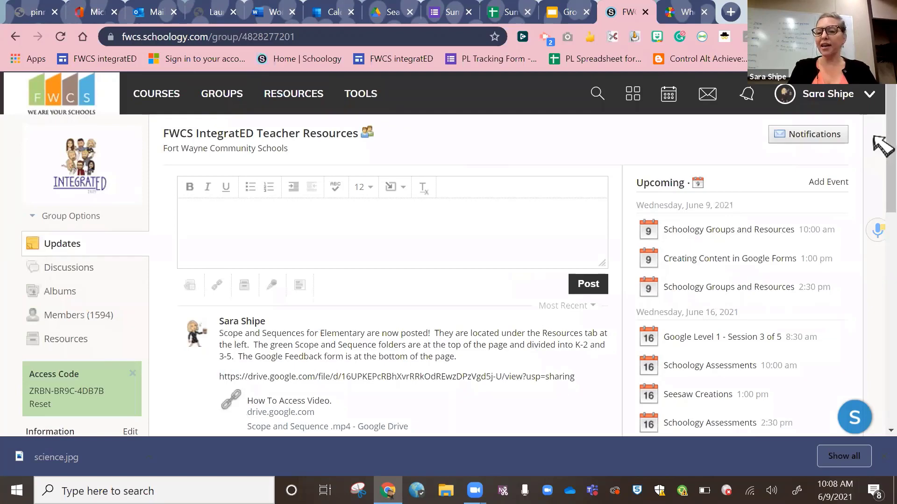
scroll(875, 154, down, 1)
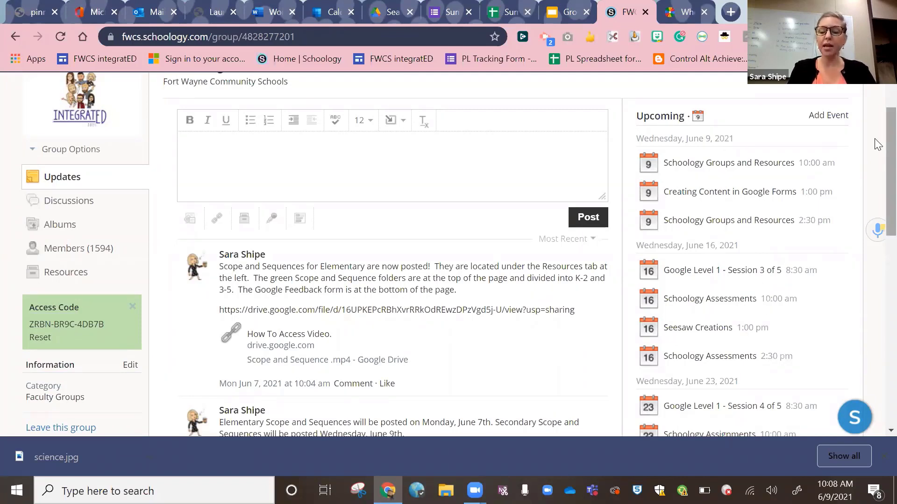
scroll(878, 145, down, 1)
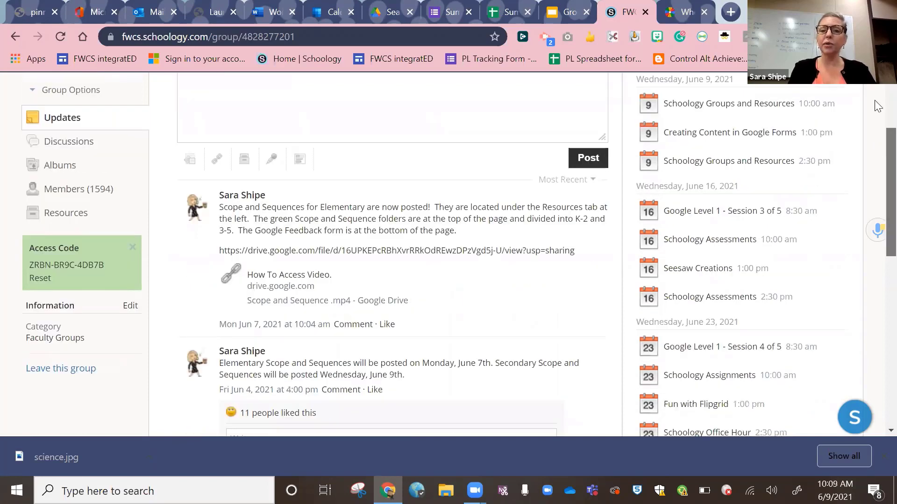
scroll(868, 99, up, 2)
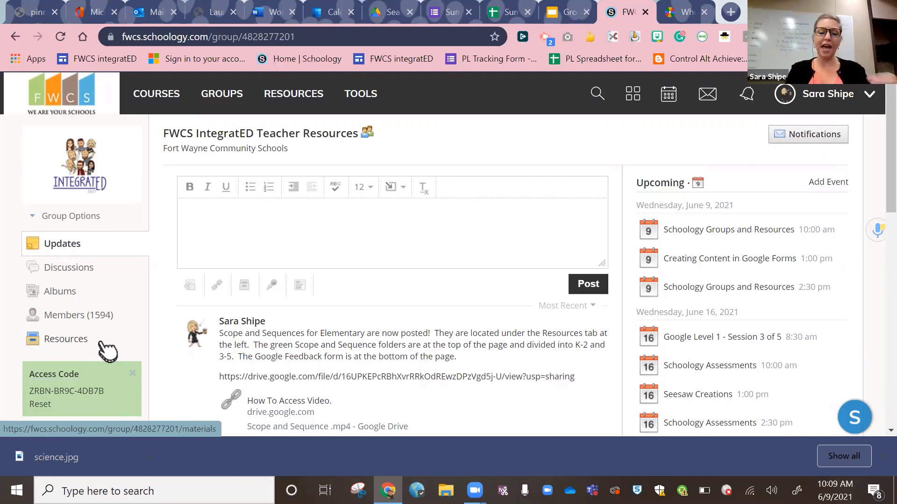
Open the group's resources and go into the Elementary Scope & Sequences folder within Scope & Sequences.
click(65, 340)
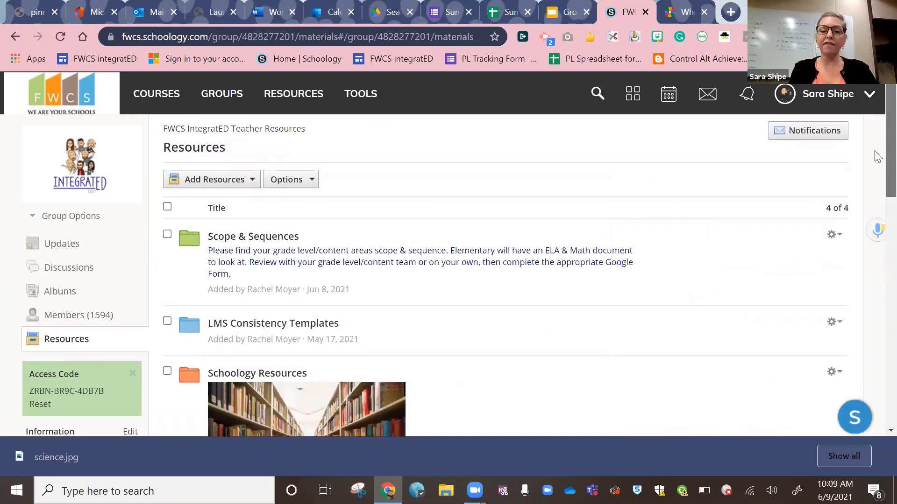
scroll(828, 227, down, 2)
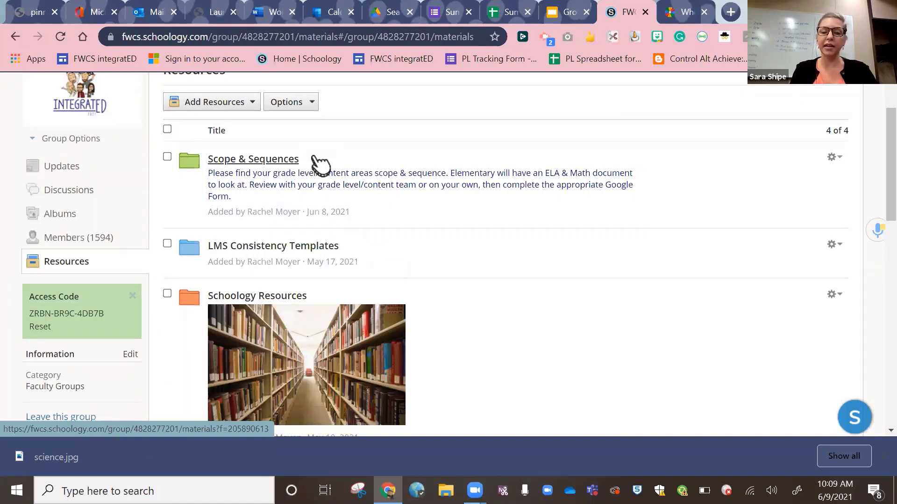
click(273, 164)
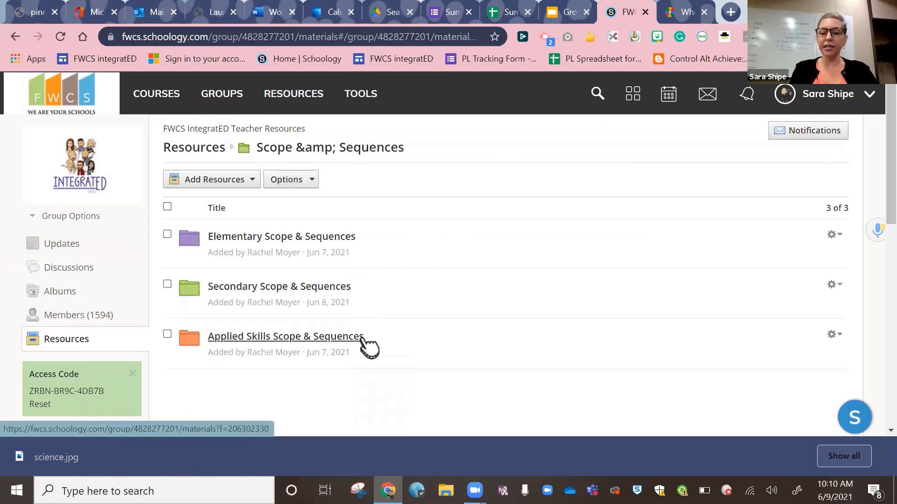
click(341, 243)
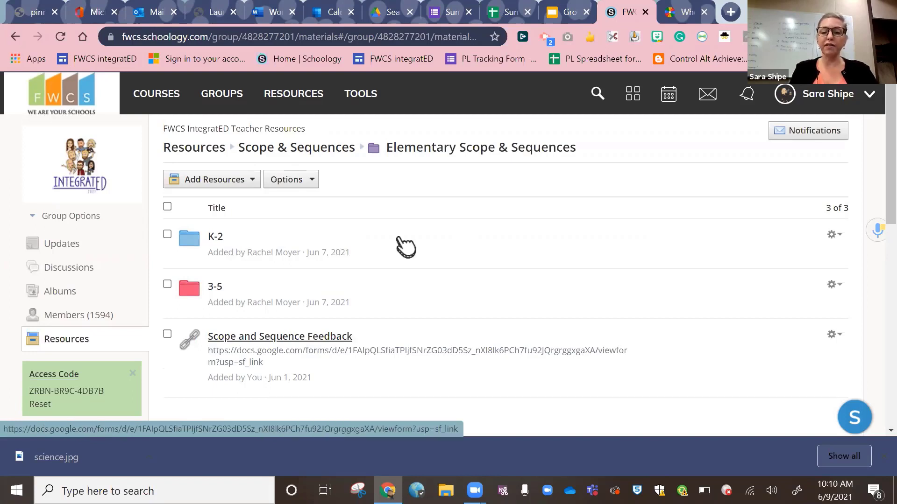
Open the ELA folder under Secondary Scope & Sequences and look through its grade-level folders.
click(329, 154)
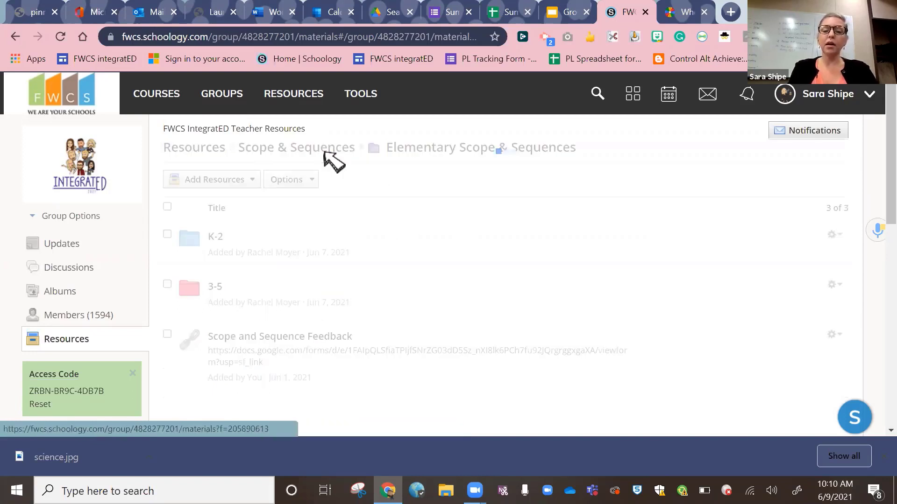
click(309, 288)
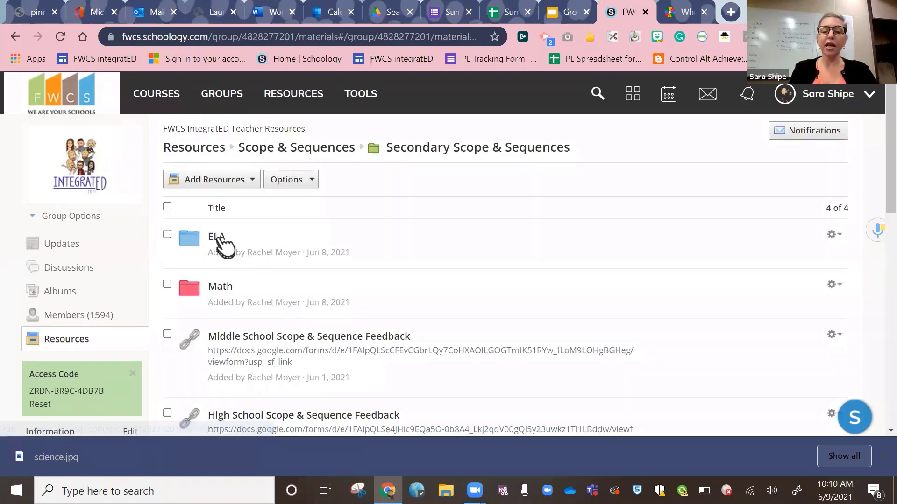
click(217, 236)
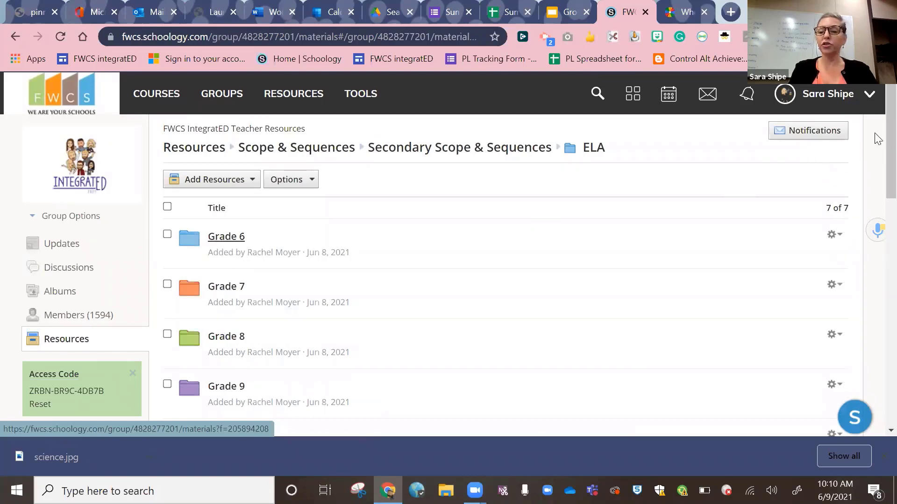
scroll(877, 182, down, 3)
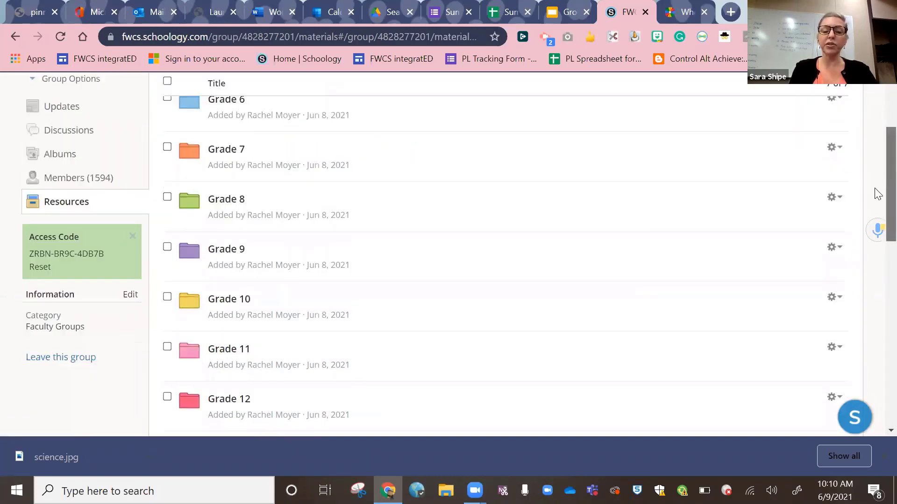
scroll(877, 206, down, 2)
scroll(875, 117, up, 5)
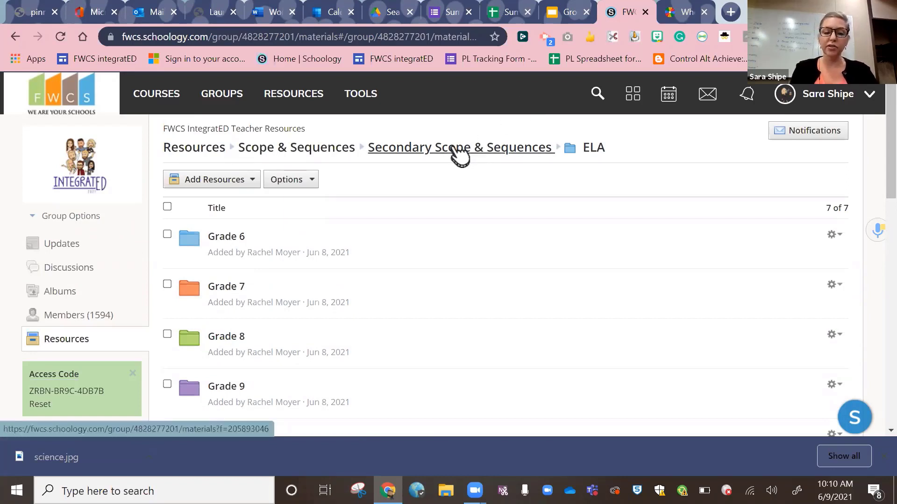
Return to the group's top-level resources list and look over its folders.
click(326, 149)
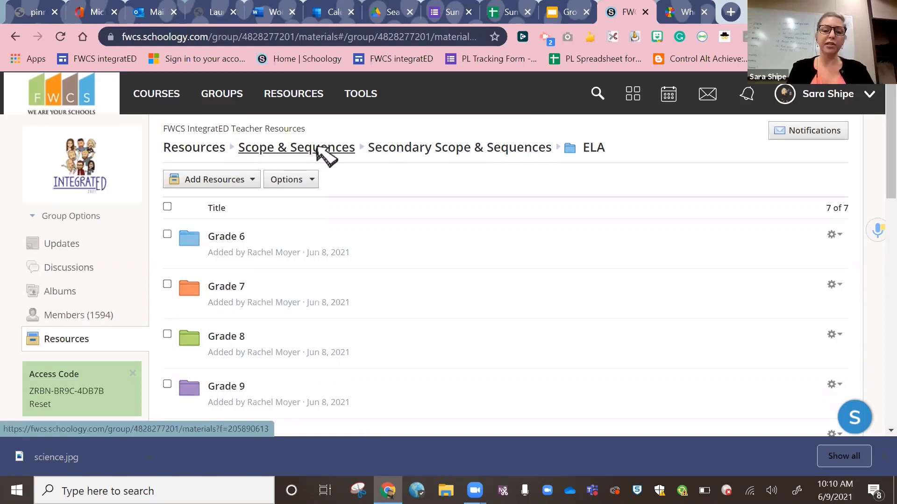
click(201, 148)
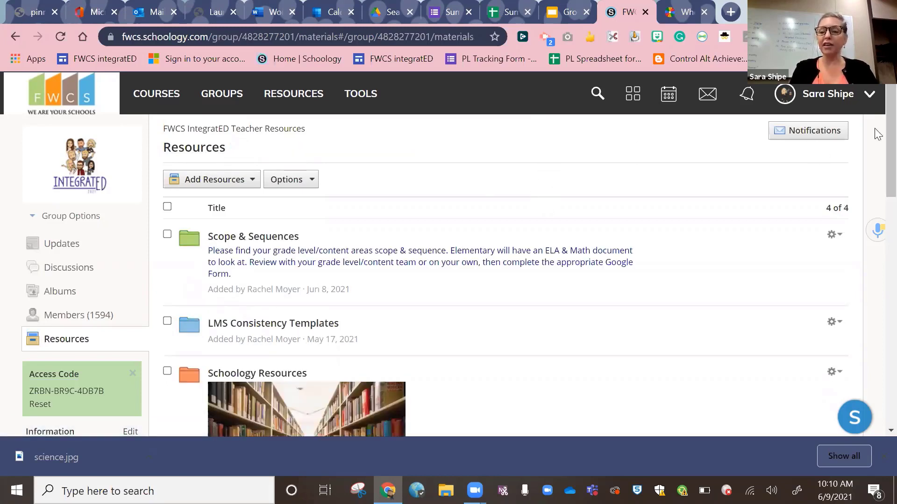
scroll(876, 148, down, 1)
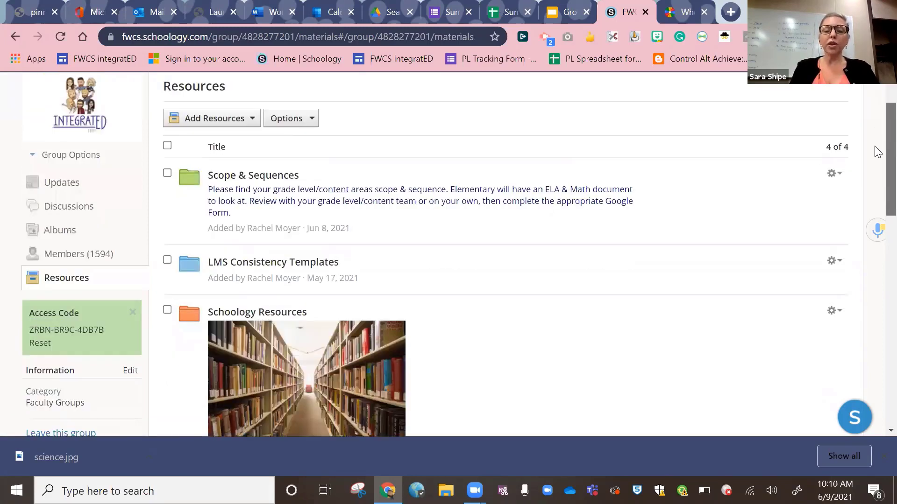
scroll(189, 194, down, 1)
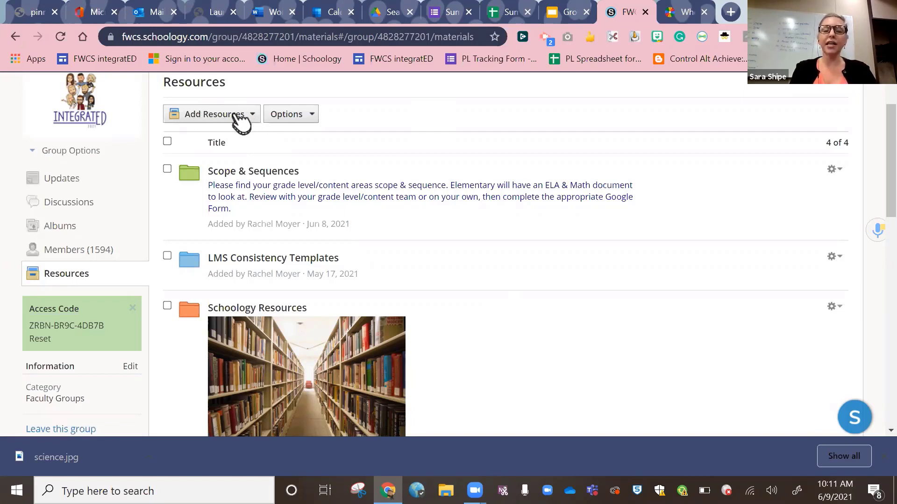
Create a pink folder named Math in the group's top-level resources, leaving the description empty.
click(236, 114)
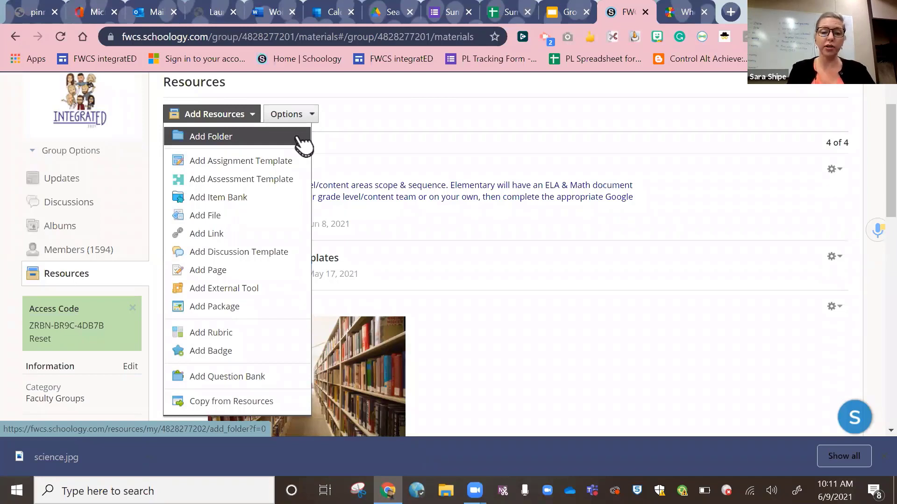
click(247, 138)
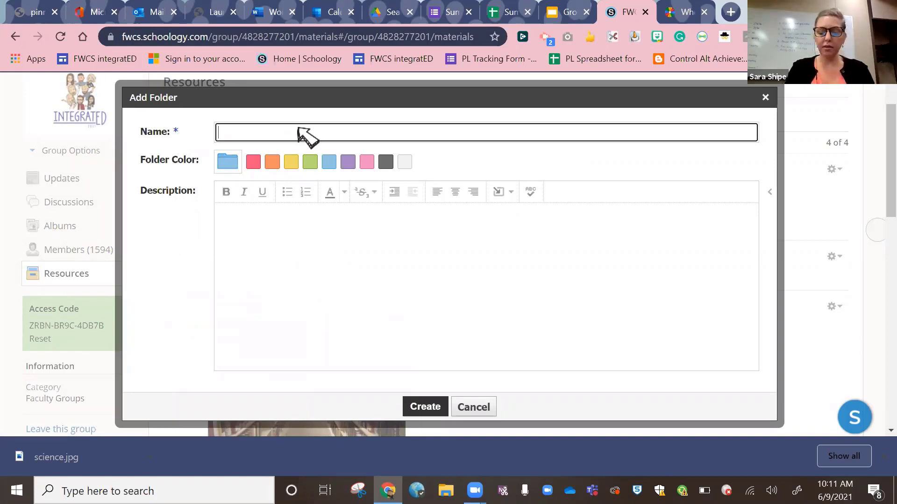
text(Math)
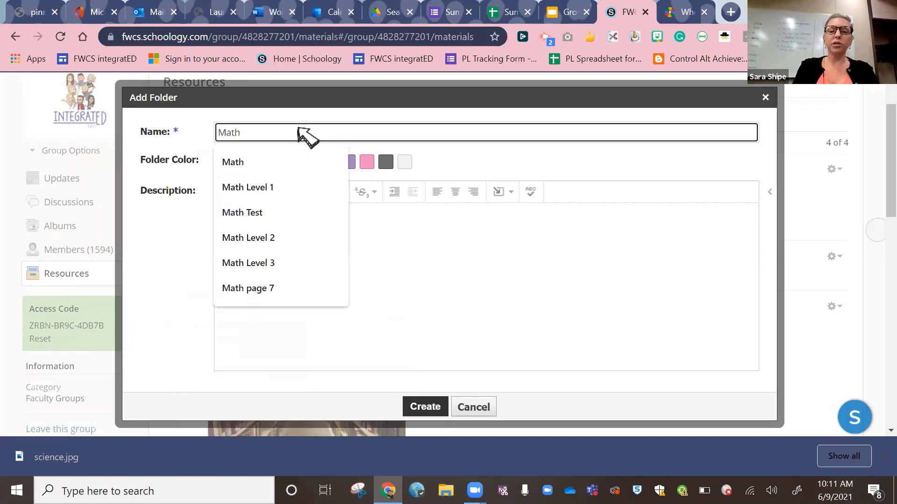
click(411, 276)
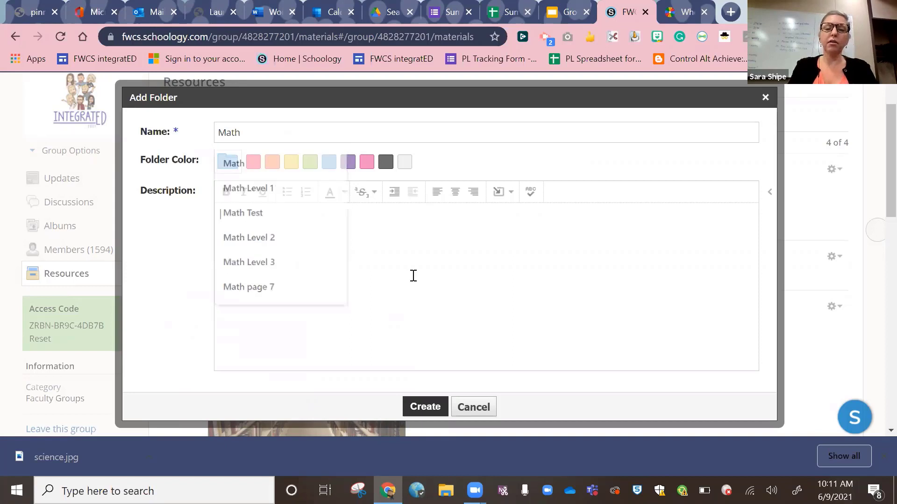
click(310, 162)
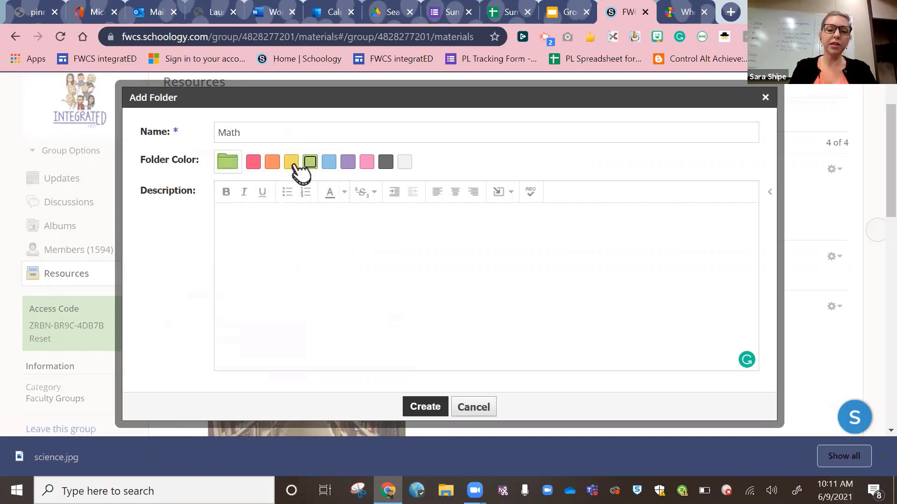
click(366, 162)
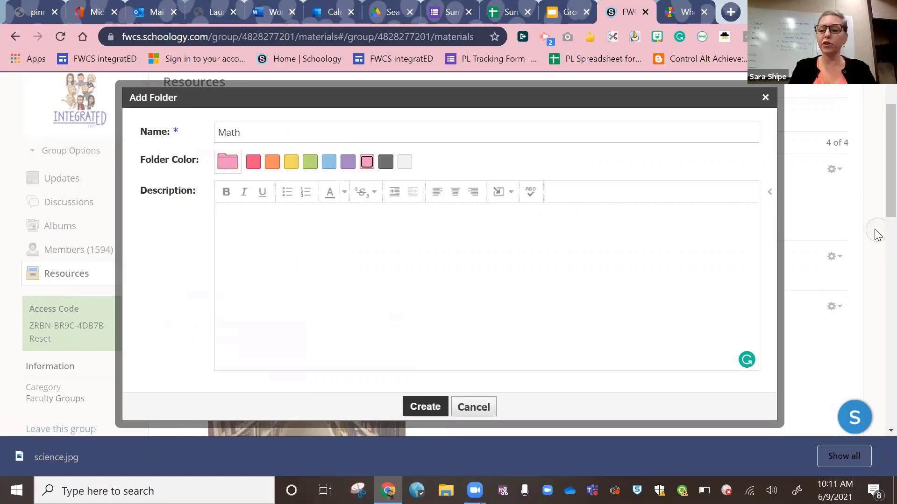
scroll(876, 210, down, 2)
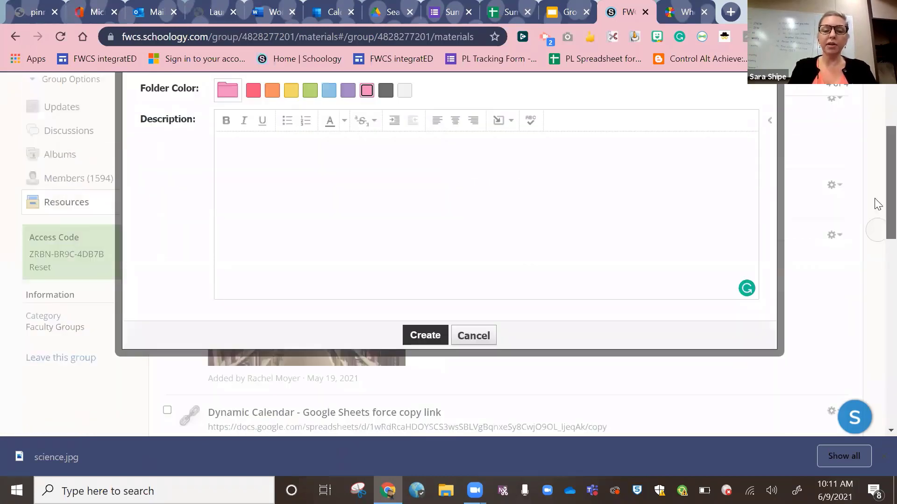
scroll(876, 205, up, 1)
scroll(651, 363, down, 1)
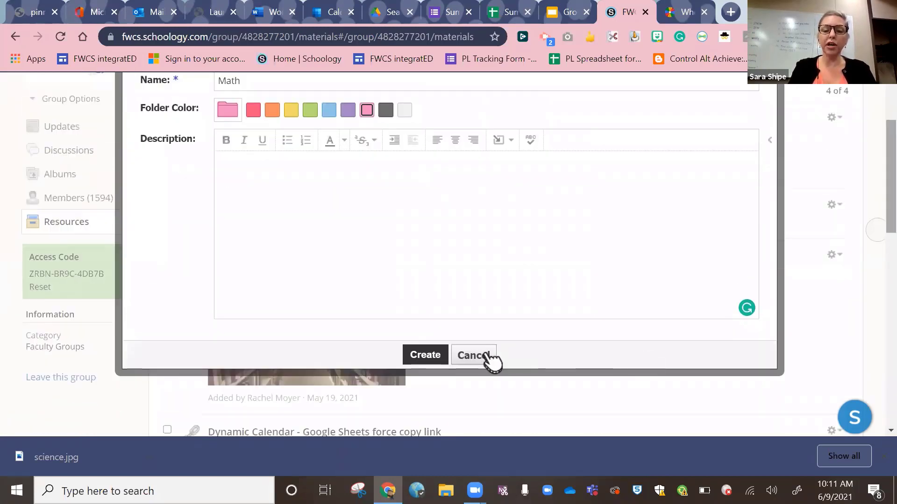
click(426, 358)
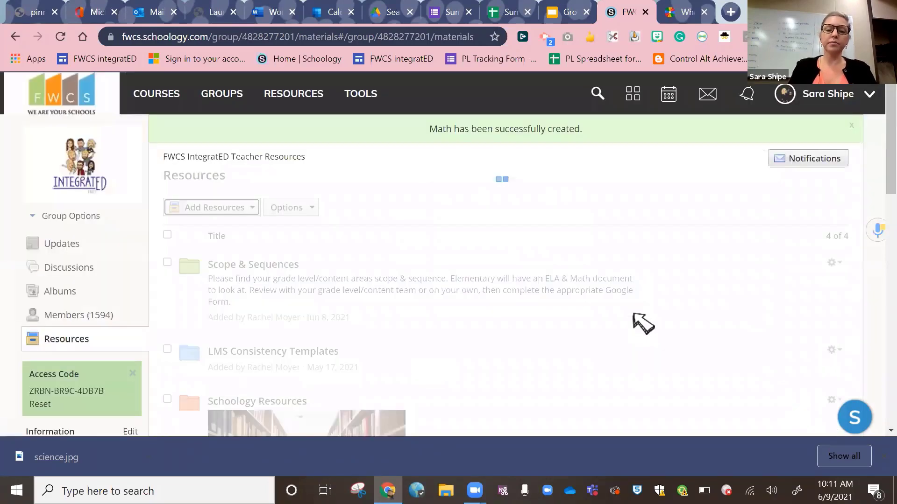
Try to move the new Math folder higher in the group's resources list.
scroll(875, 210, down, 4)
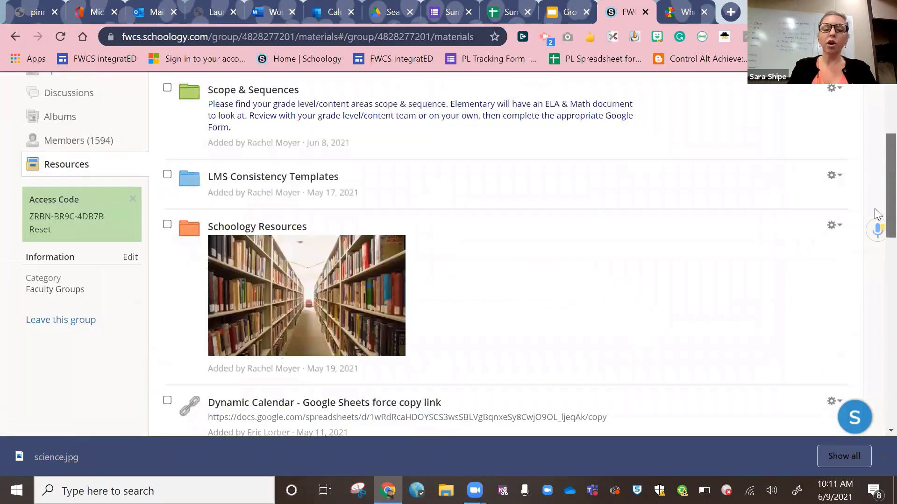
scroll(566, 265, down, 4)
scroll(210, 262, down, 1)
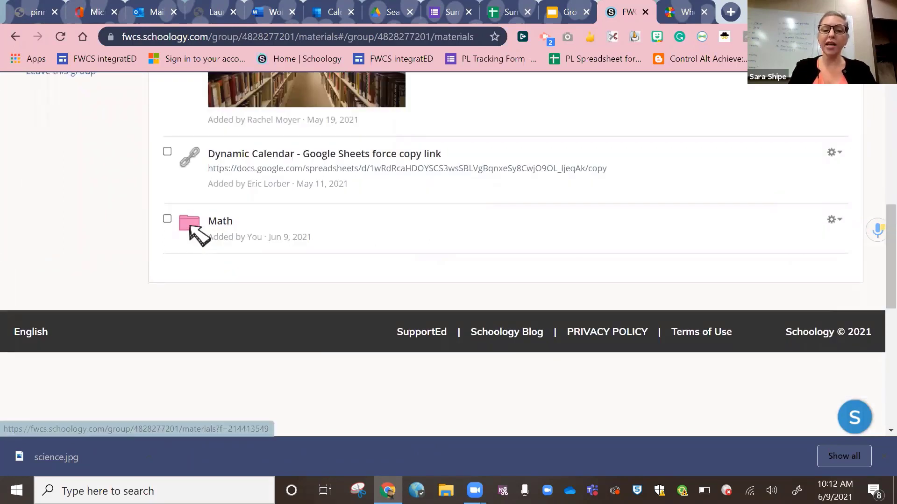
drag(189, 166, 177, 109)
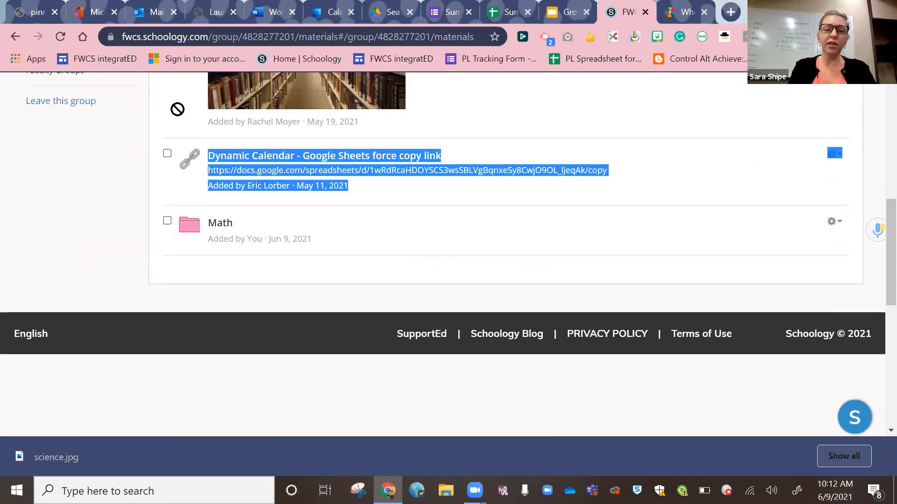
scroll(878, 161, up, 5)
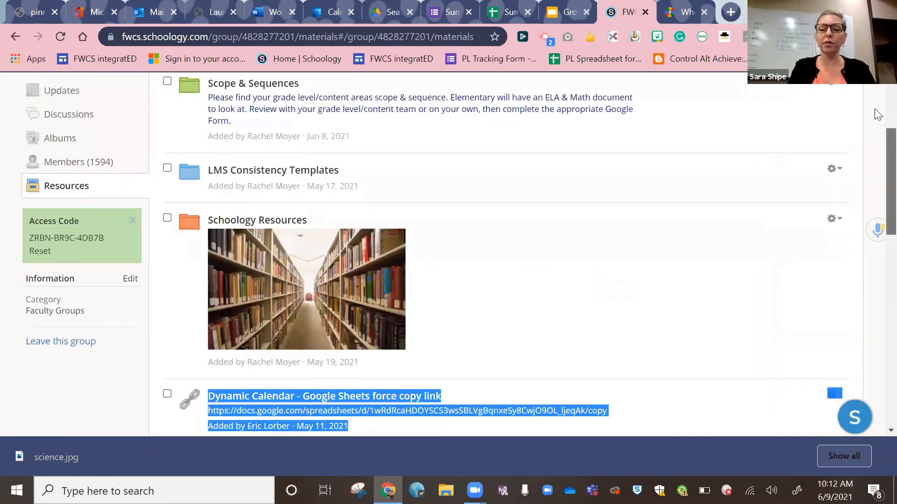
Reorder the group's resource collection so the Math folder sits directly below Scope & Sequences.
scroll(452, 132, up, 3)
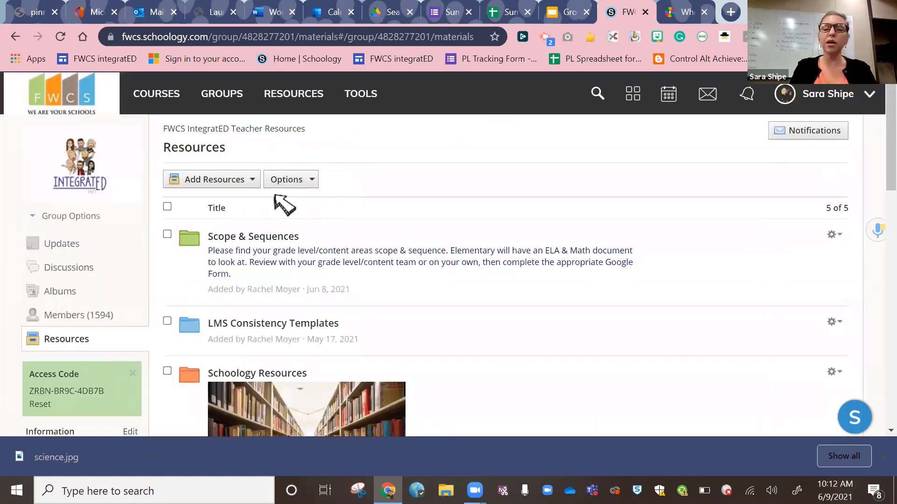
click(304, 182)
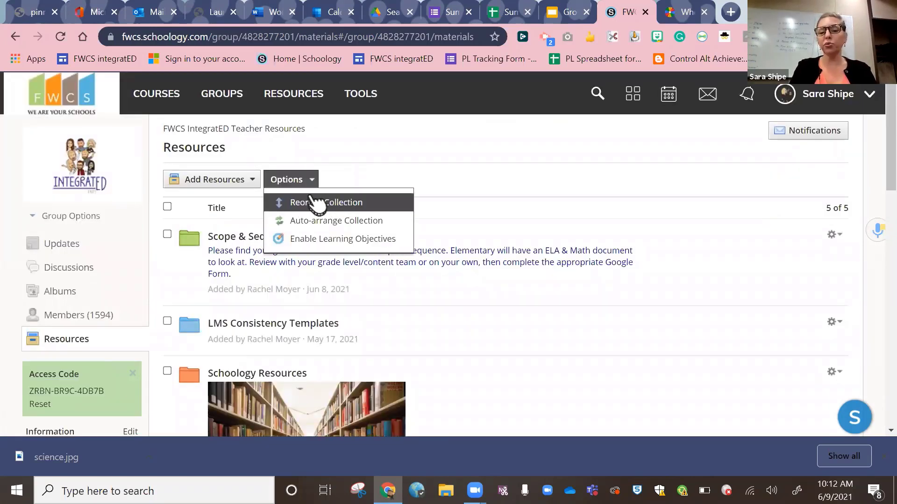
click(354, 205)
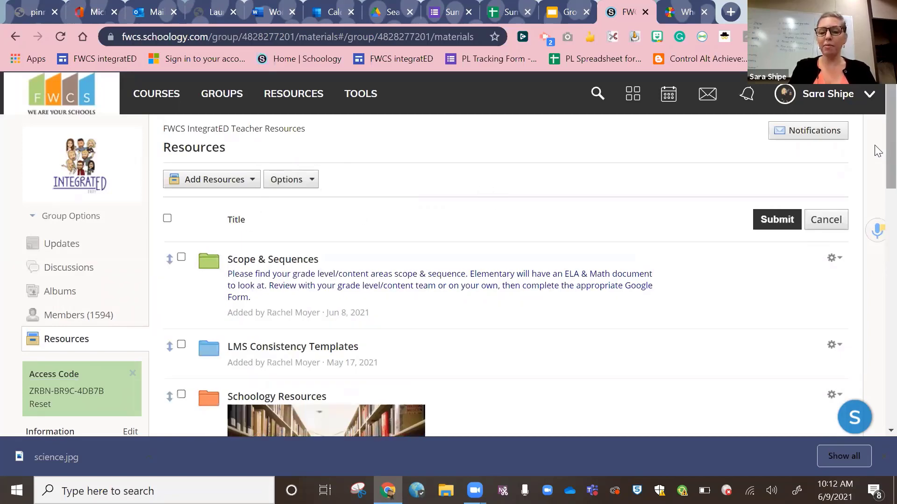
scroll(874, 224, down, 5)
scroll(198, 354, down, 1)
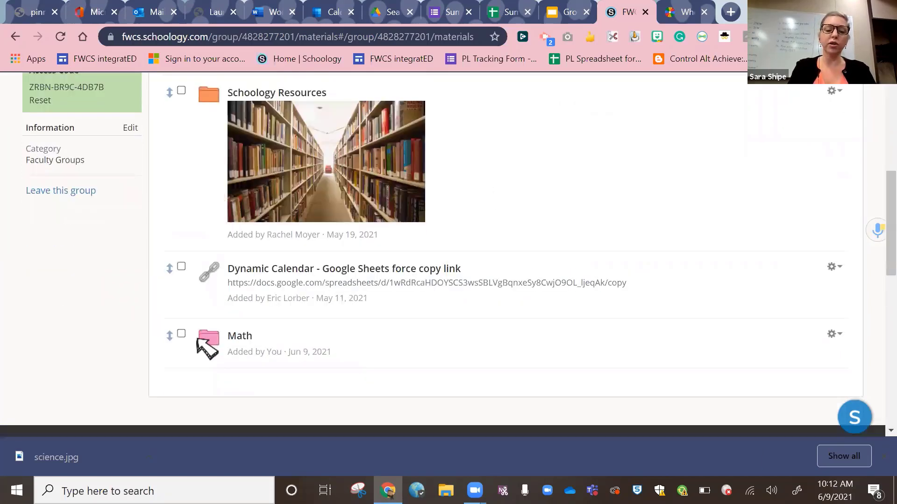
drag(201, 262, 170, 132)
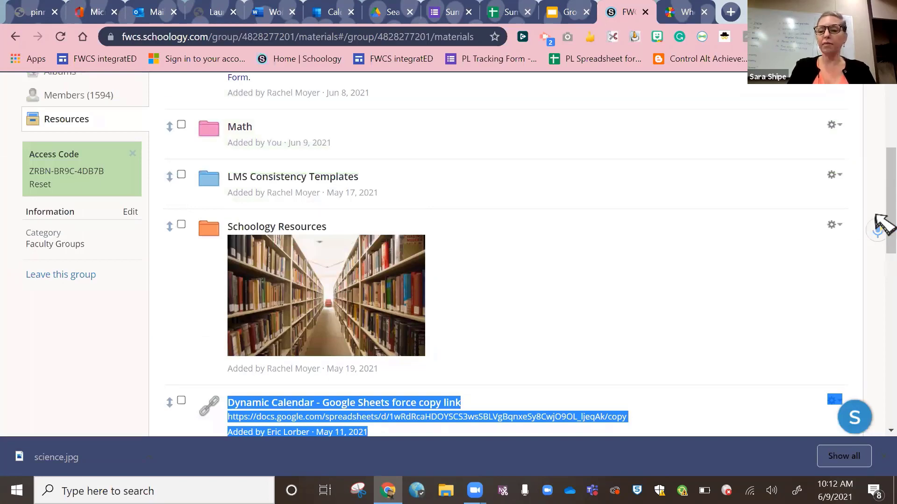
scroll(878, 162, up, 1)
scroll(878, 176, up, 1)
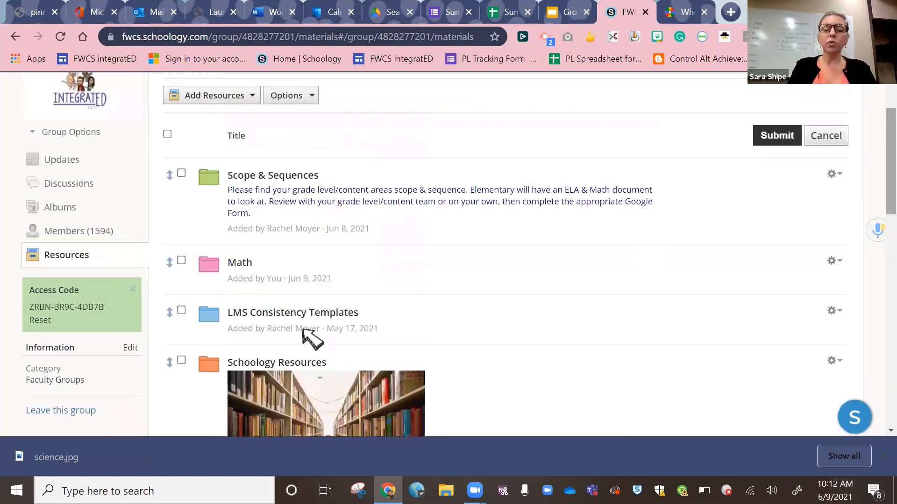
Create a red folder named Unit 1 inside the Math folder, leaving its description empty.
click(240, 263)
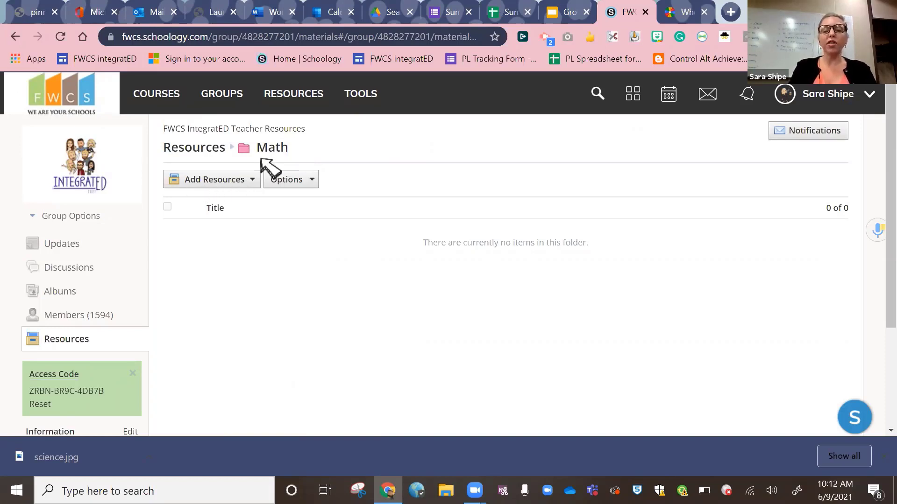
click(246, 183)
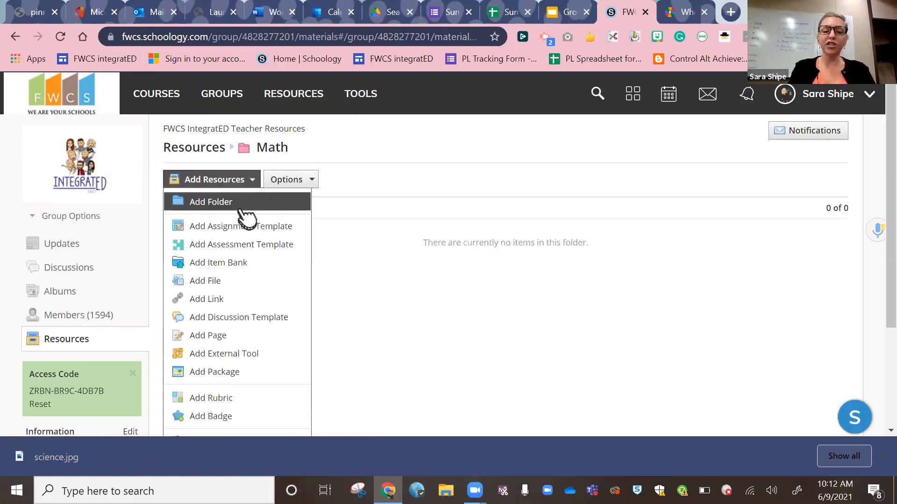
click(238, 208)
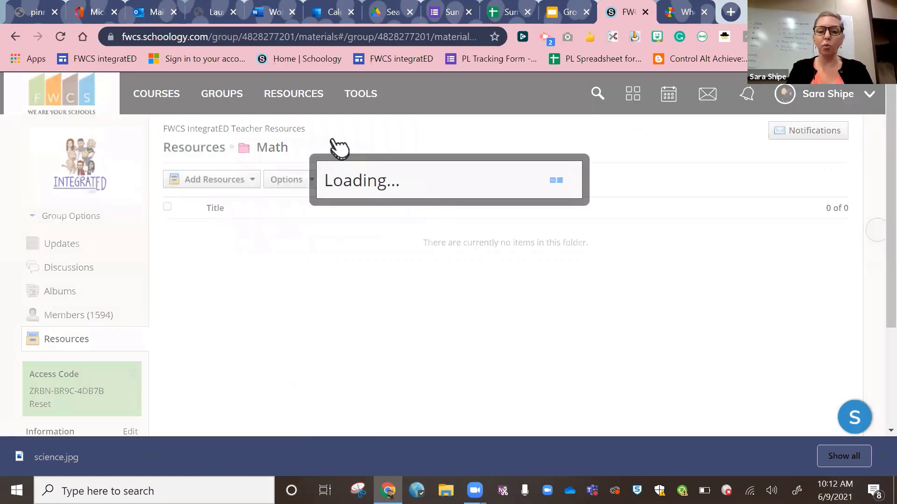
text(Unit 1)
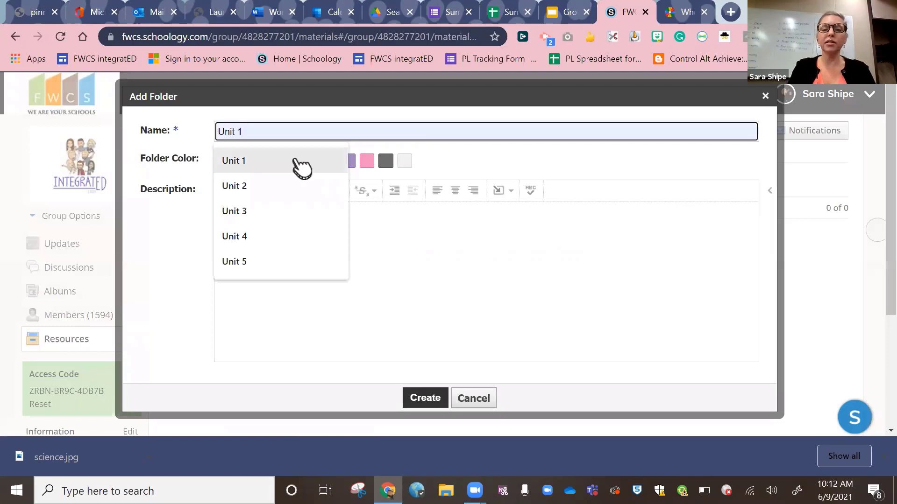
click(295, 160)
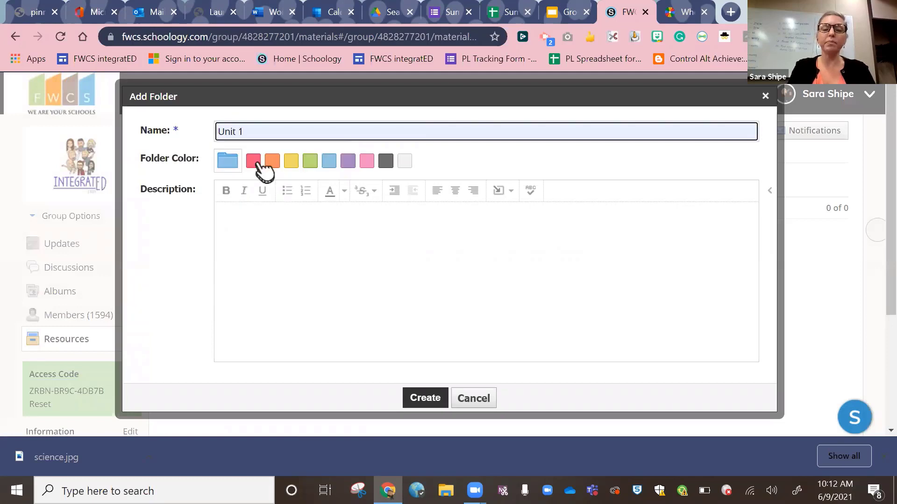
click(254, 161)
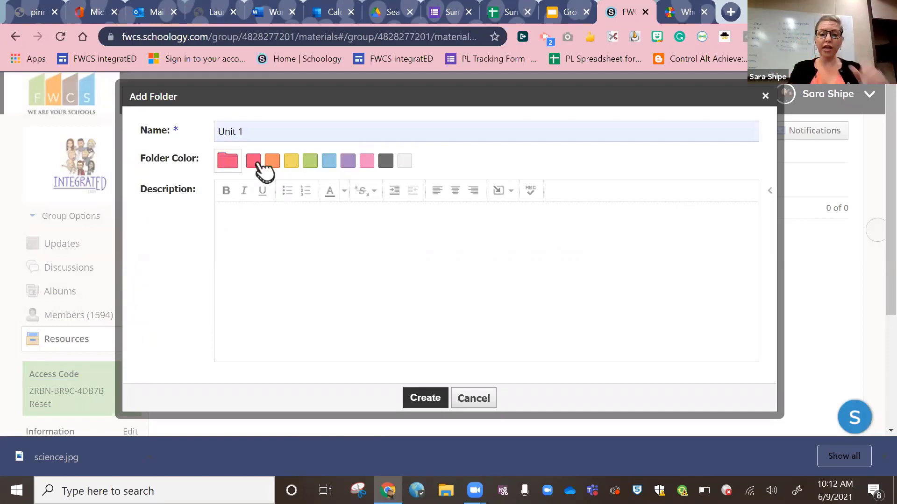
click(423, 399)
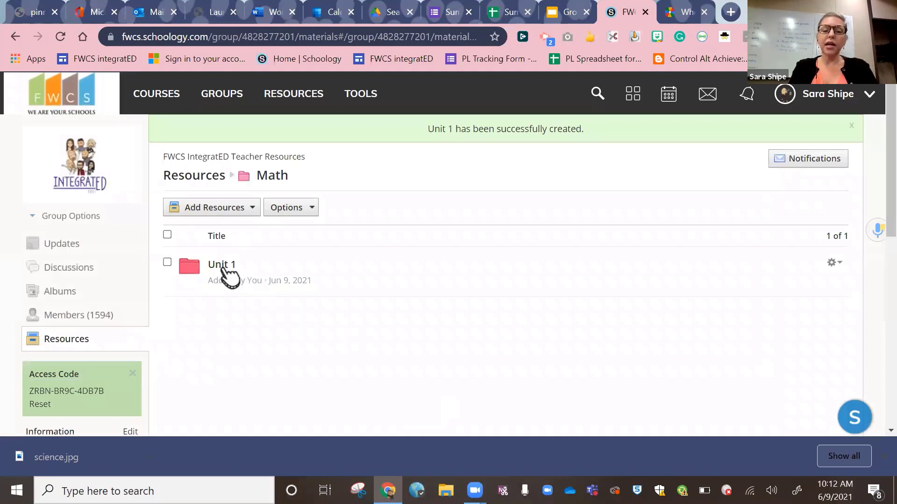
Open the Unit 1 folder and examine the content types a new page can embed, discarding the page.
click(221, 265)
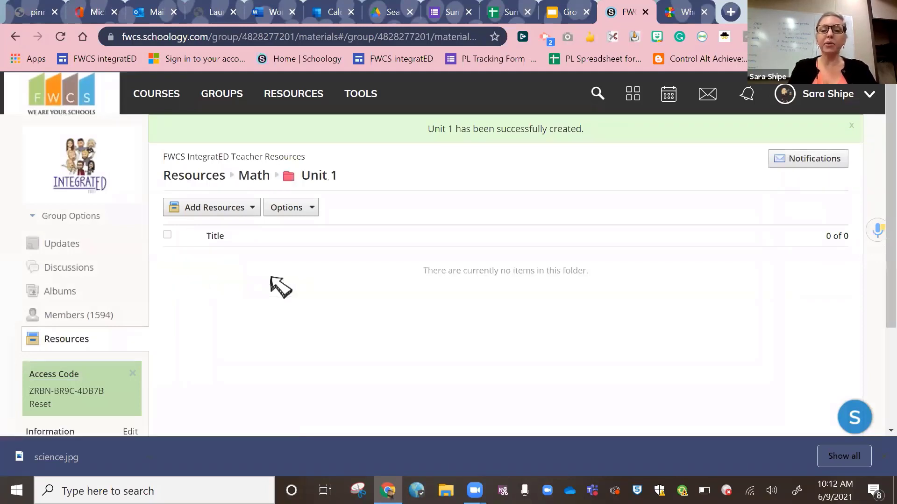
click(252, 208)
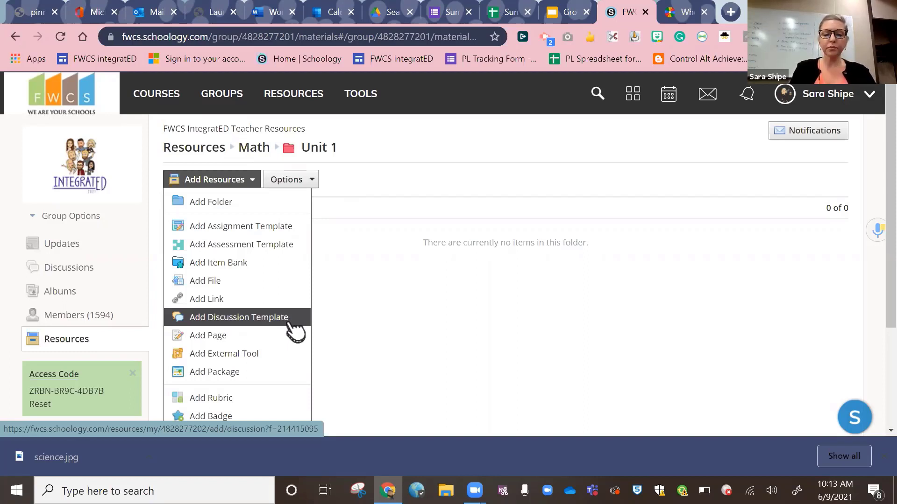
click(244, 335)
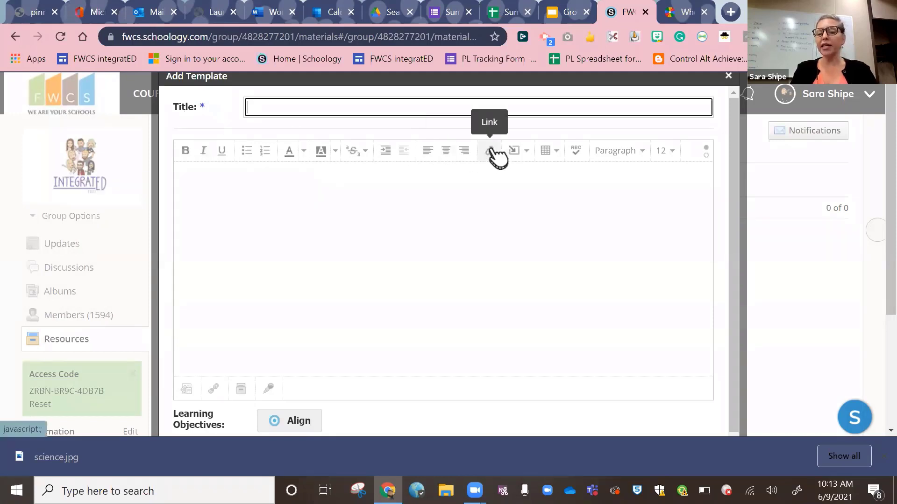
click(517, 152)
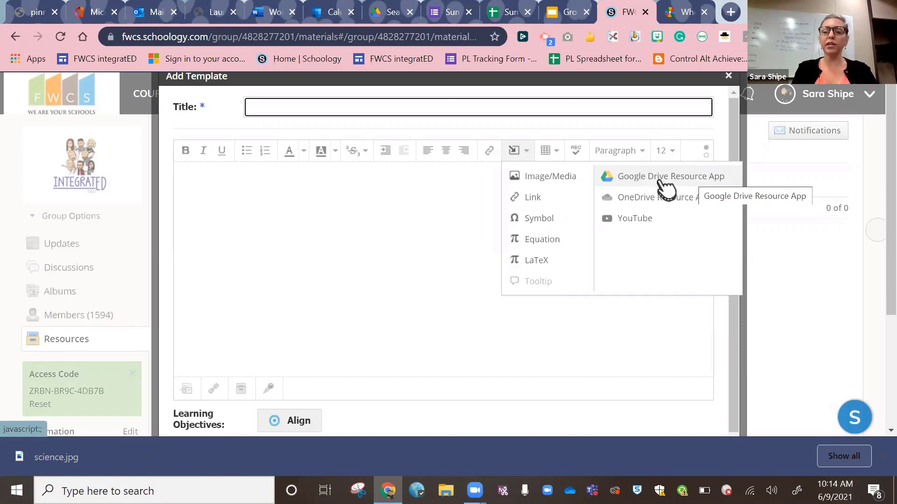
click(287, 236)
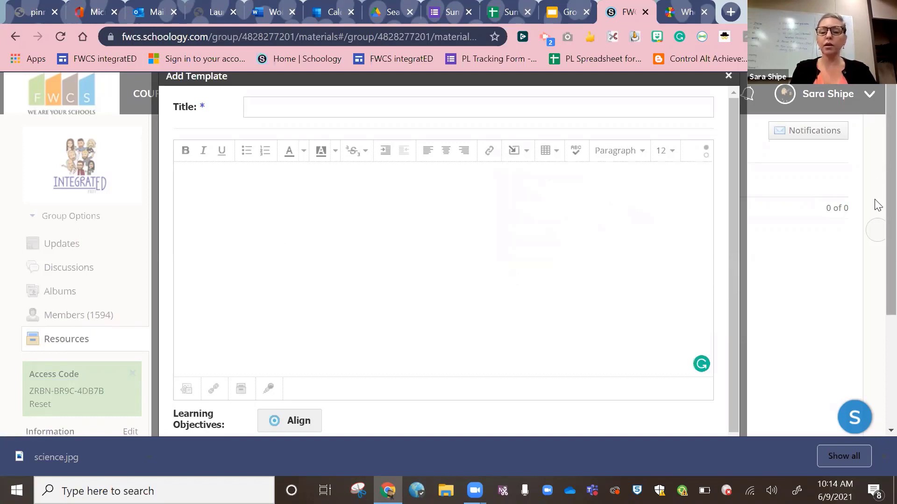
scroll(877, 243, down, 3)
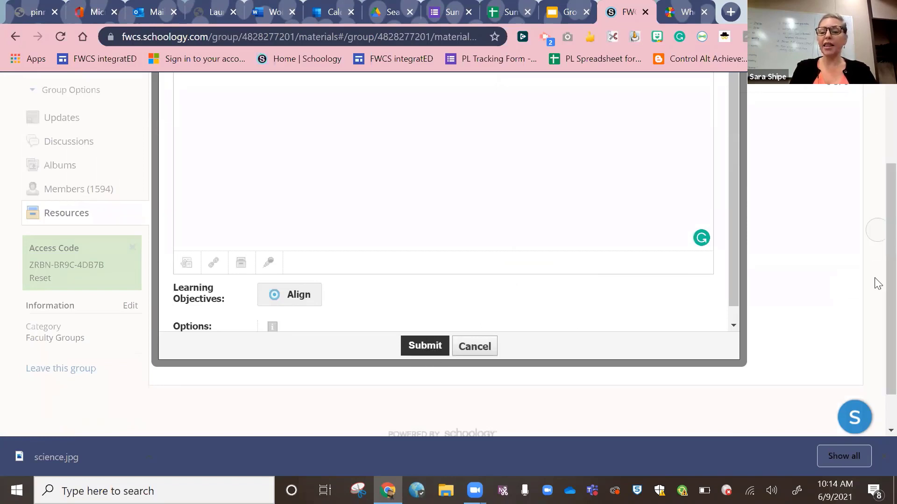
scroll(875, 164, up, 3)
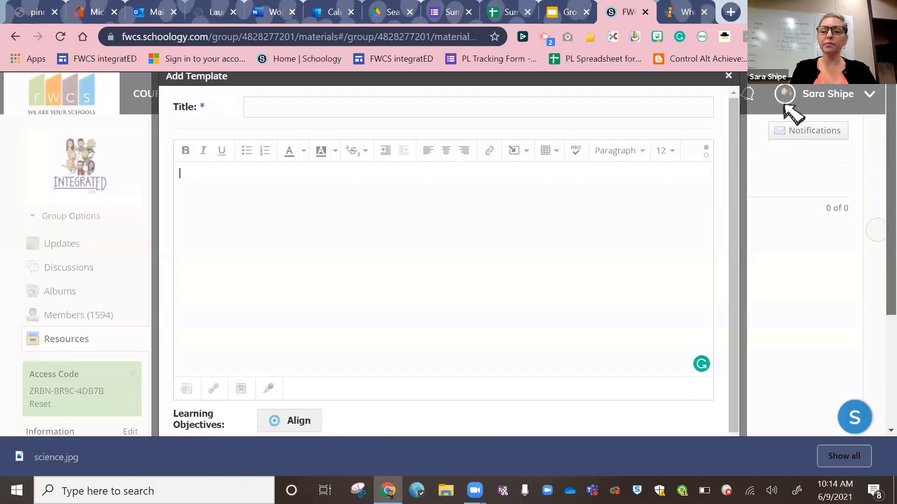
click(728, 76)
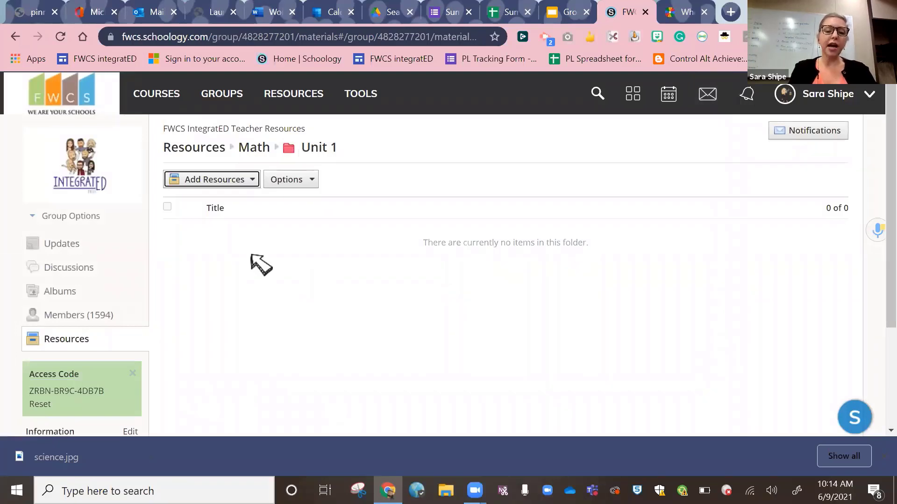
Look over the full range of resource types that can be added to the Unit 1 folder.
click(251, 181)
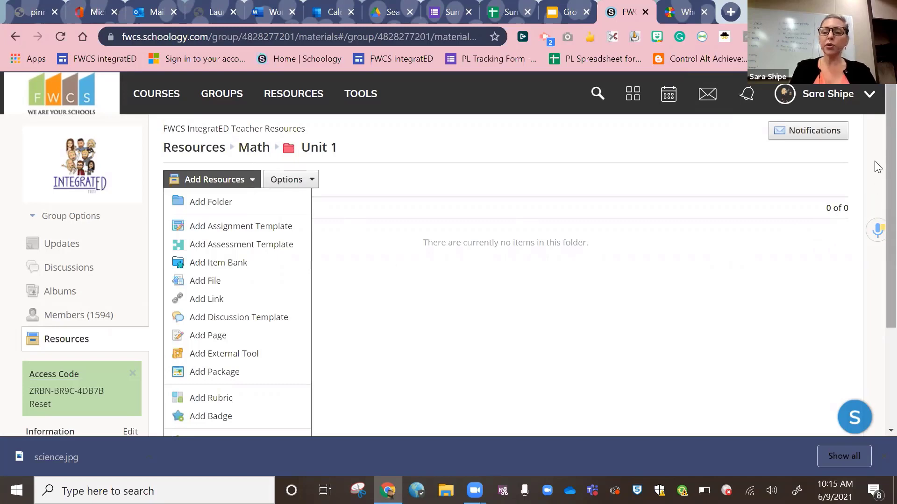
scroll(876, 191, down, 1)
scroll(876, 212, down, 1)
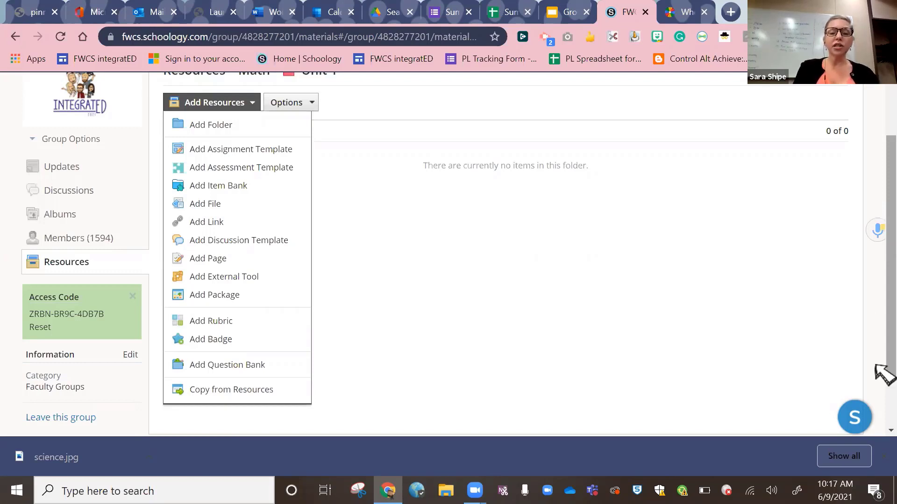
click(619, 104)
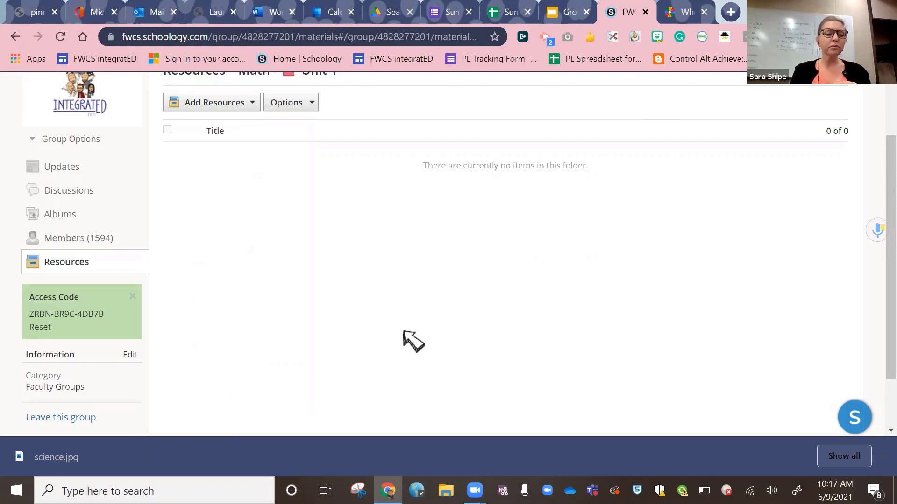
Open the group's member list and examine the admins and the actions available for a regular member.
click(75, 239)
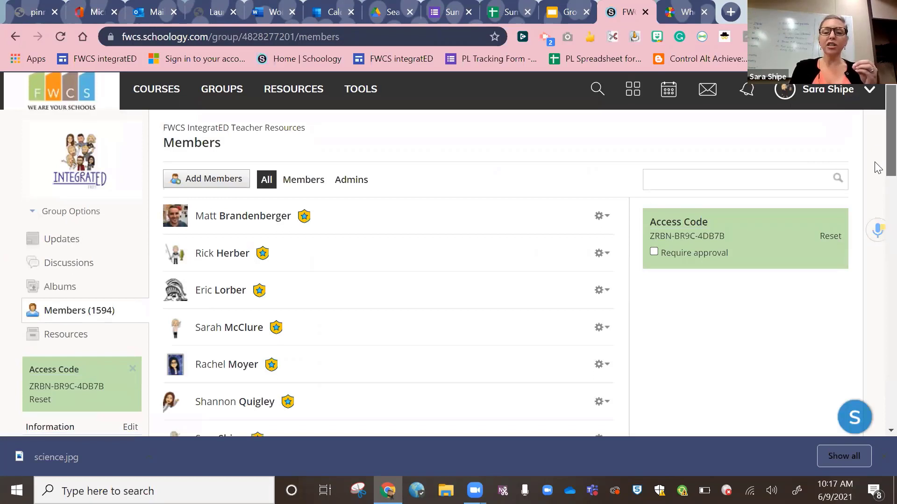
scroll(878, 169, down, 1)
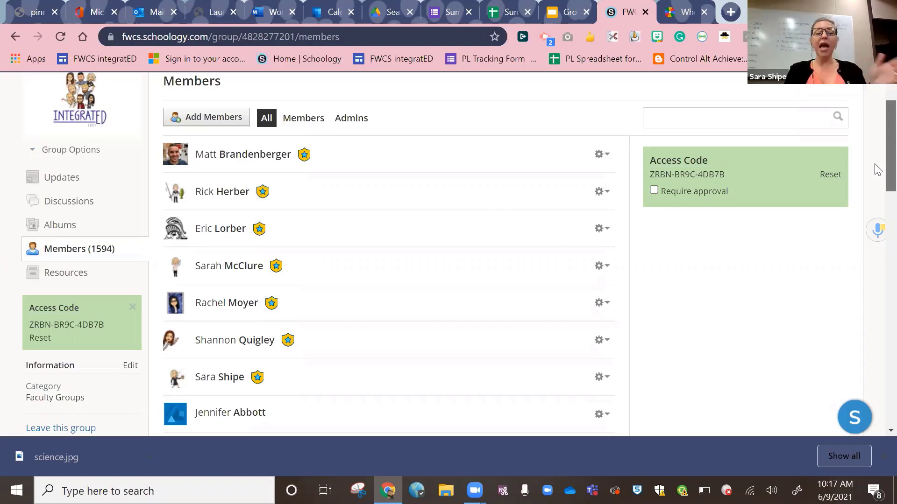
scroll(878, 178, down, 1)
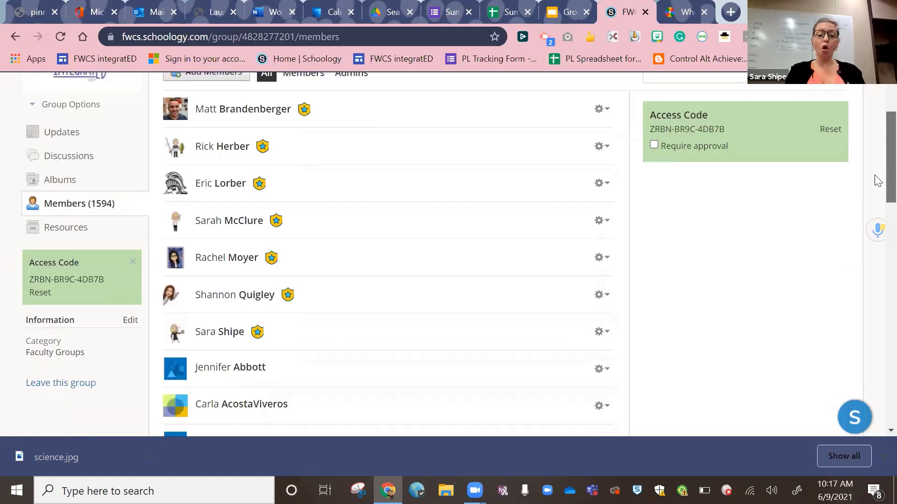
scroll(876, 192, down, 1)
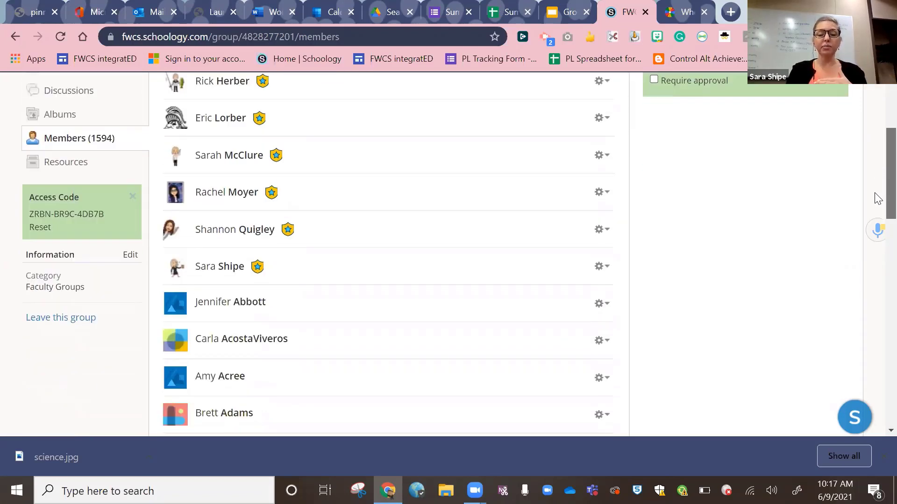
click(601, 301)
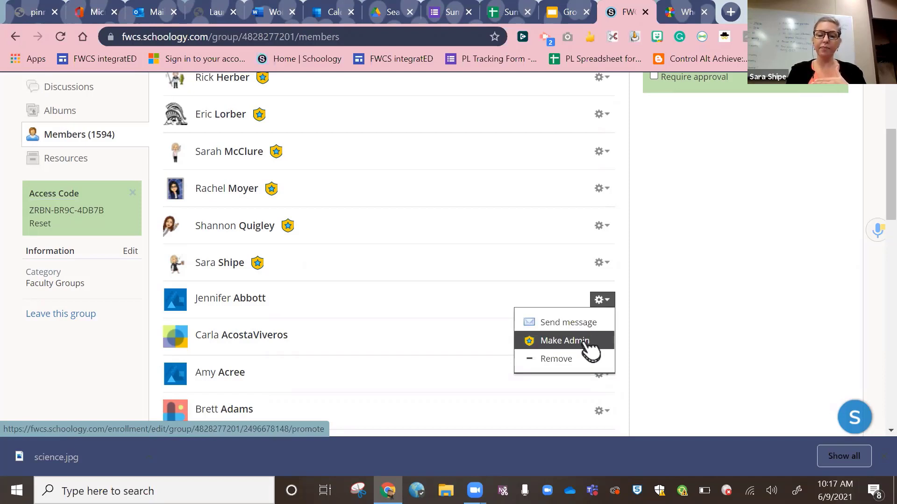
click(878, 206)
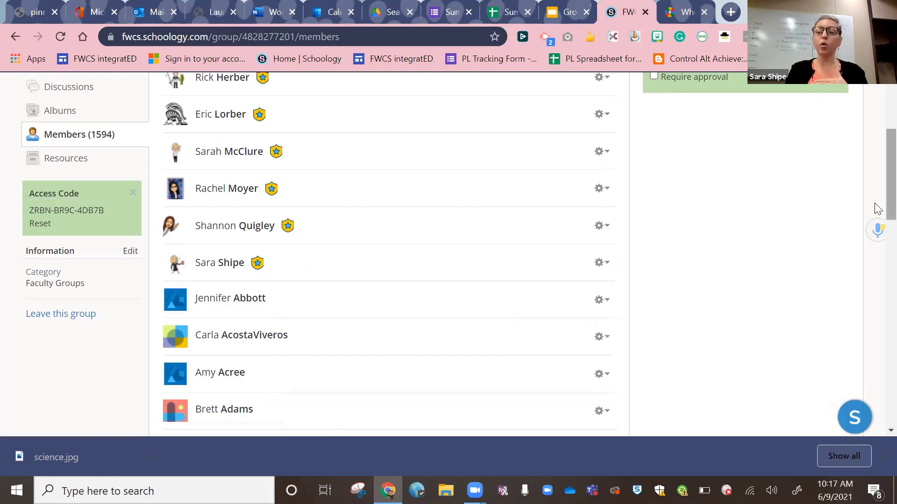
scroll(877, 146, up, 4)
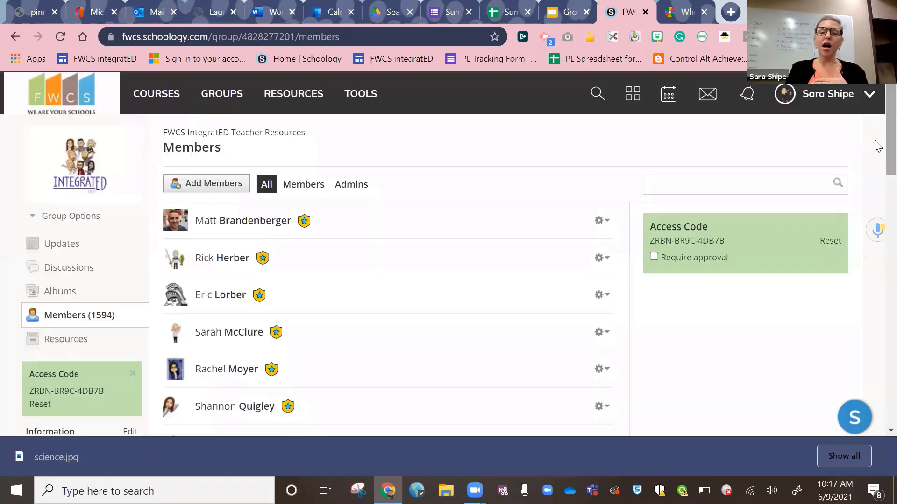
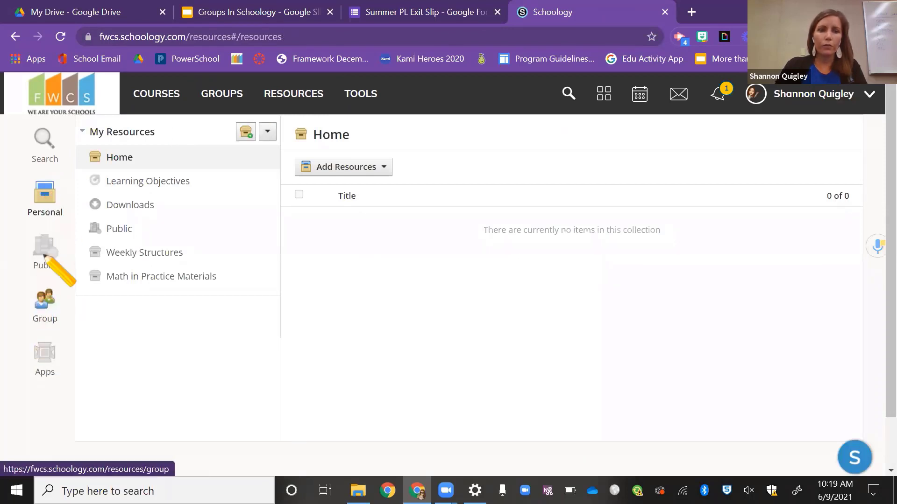
Create a personal resource collection titled ELA Resources and look over the resource types that can be added to Home.
click(47, 192)
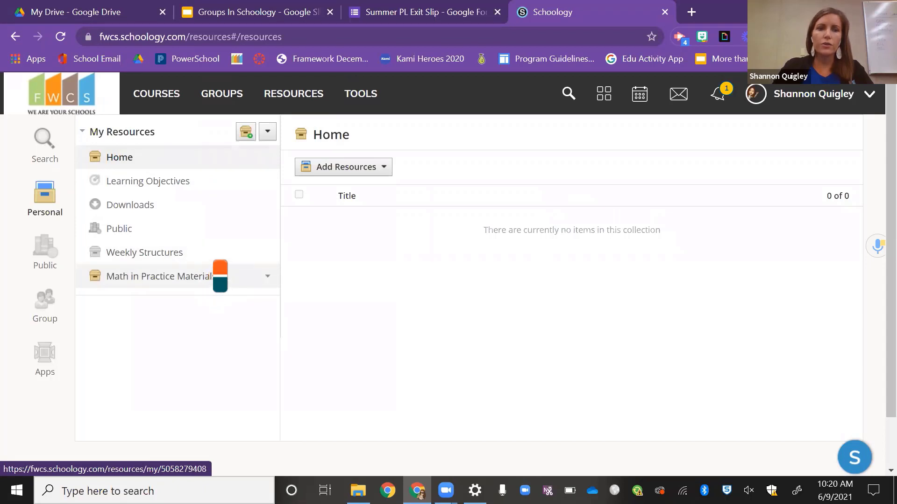
click(246, 132)
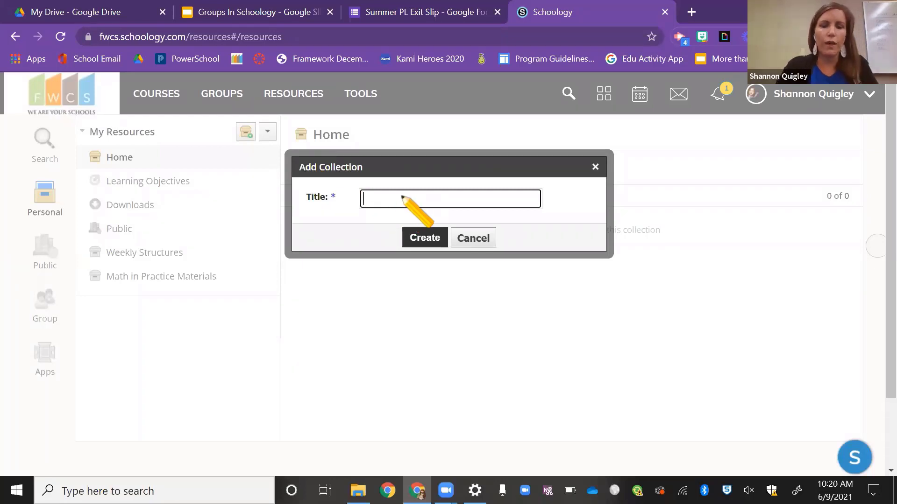
text(ELA Resources)
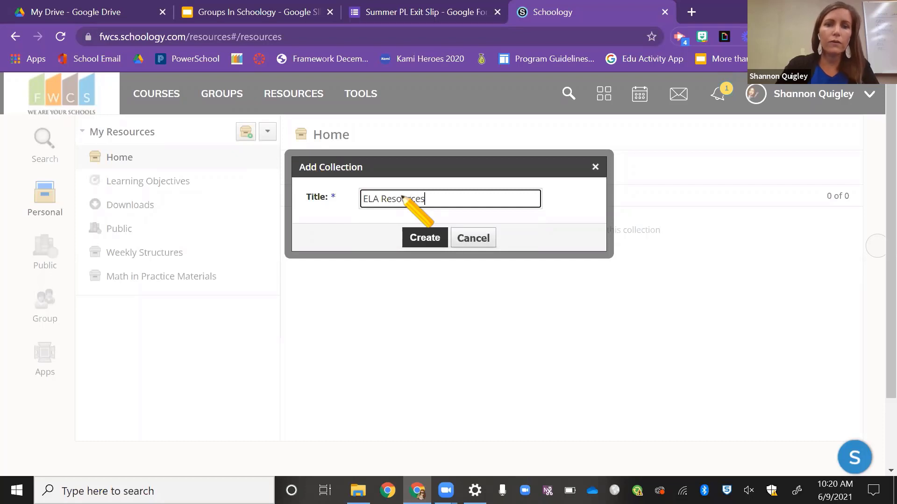
click(428, 237)
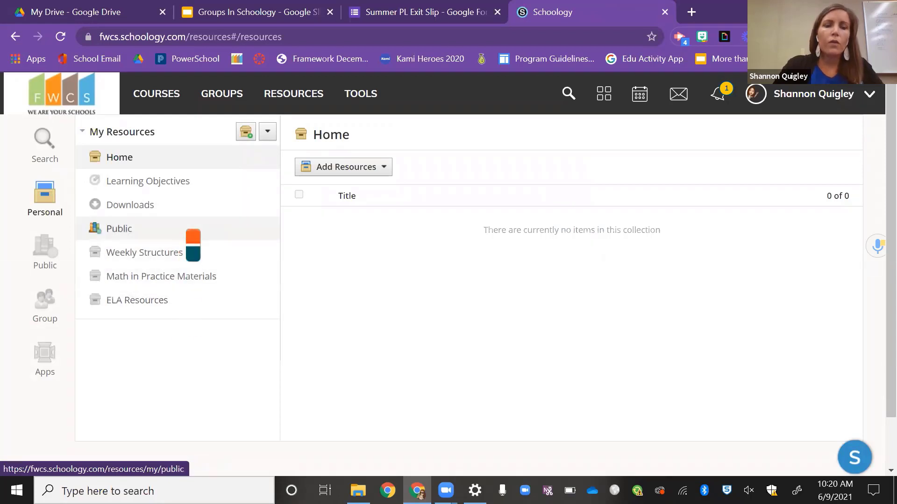
click(382, 168)
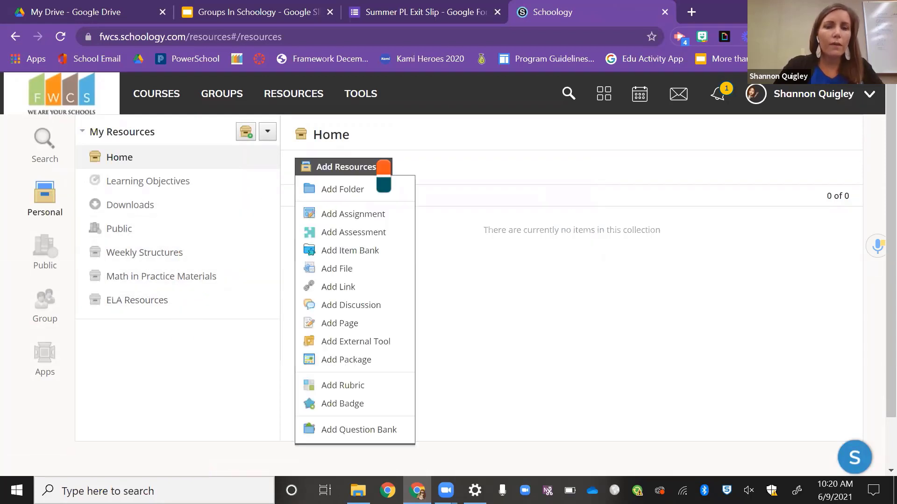
click(383, 166)
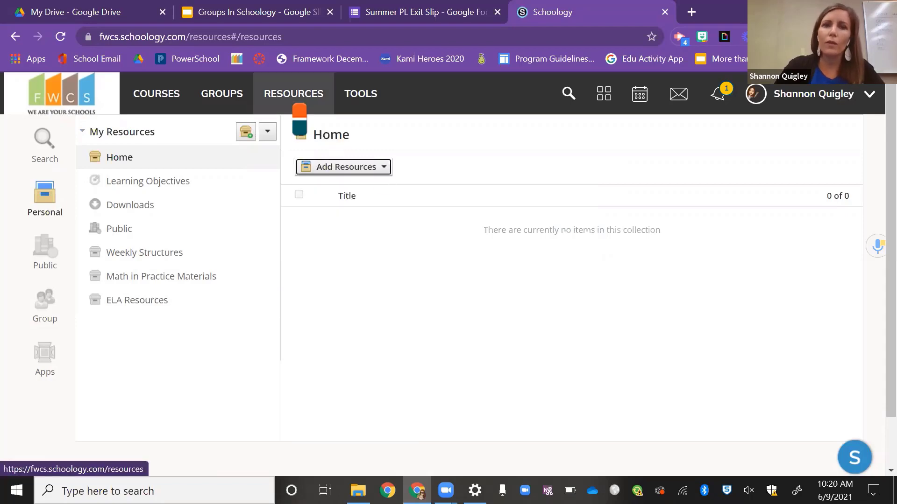
Open the kindergarten sandbox course and go to the Monday folder inside the August 27- August 31 folder.
click(167, 107)
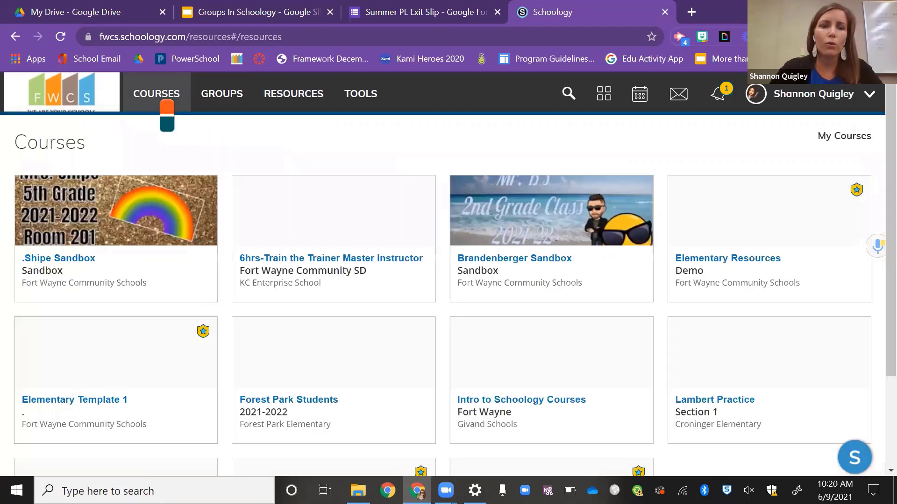
scroll(476, 299, down, 3)
click(369, 390)
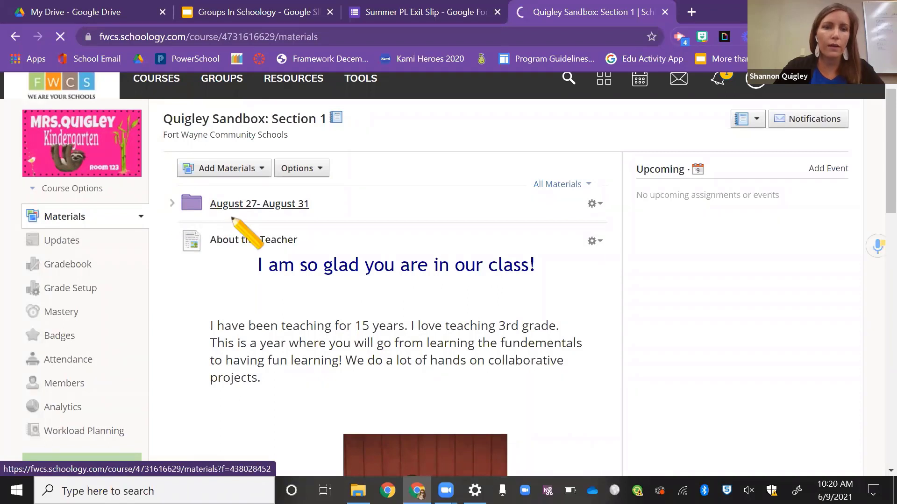
click(246, 204)
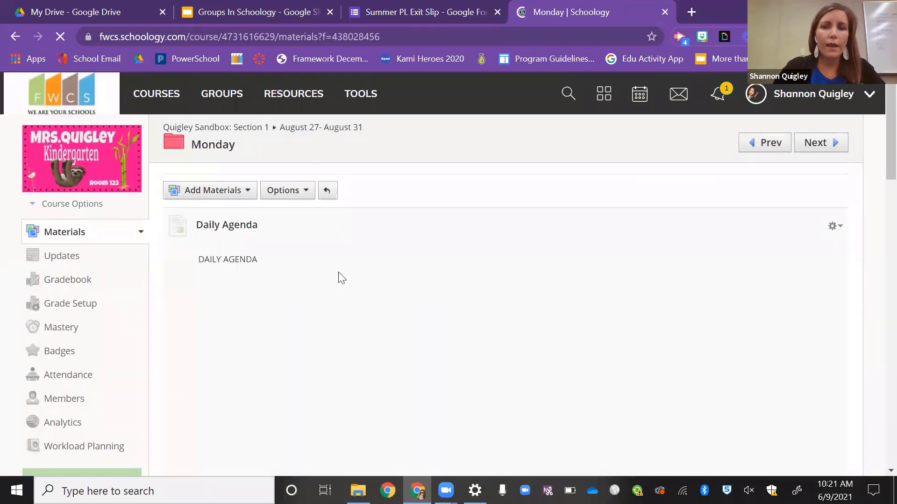
Examine the Monday folder's contents, from the daily agenda and weekly work stations to the Math folder and Practice Page.
scroll(340, 276, down, 4)
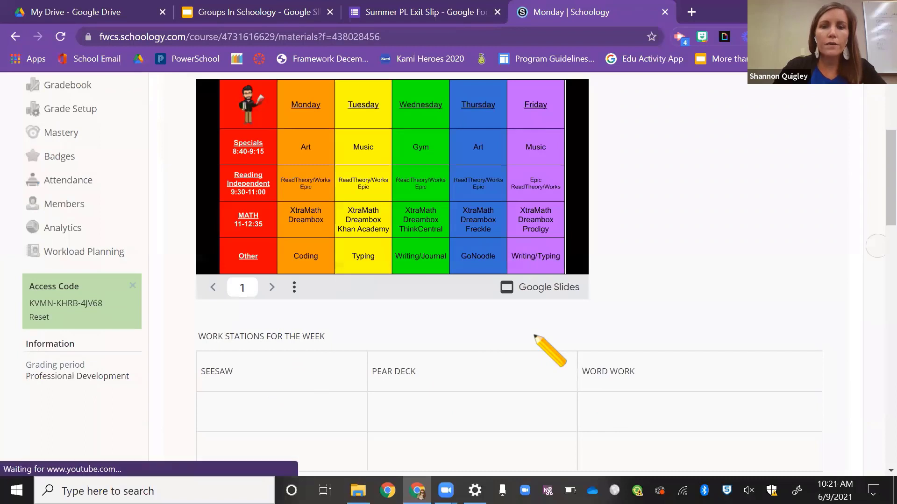
scroll(534, 335, down, 3)
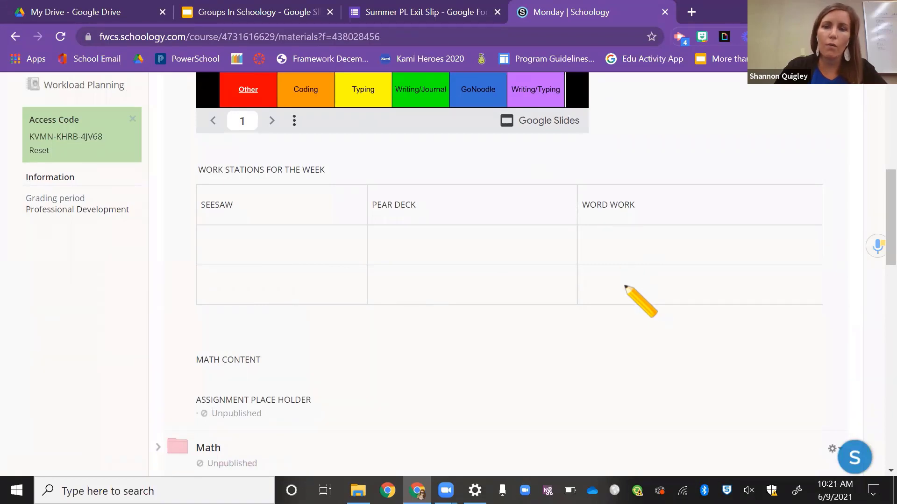
scroll(625, 292, down, 2)
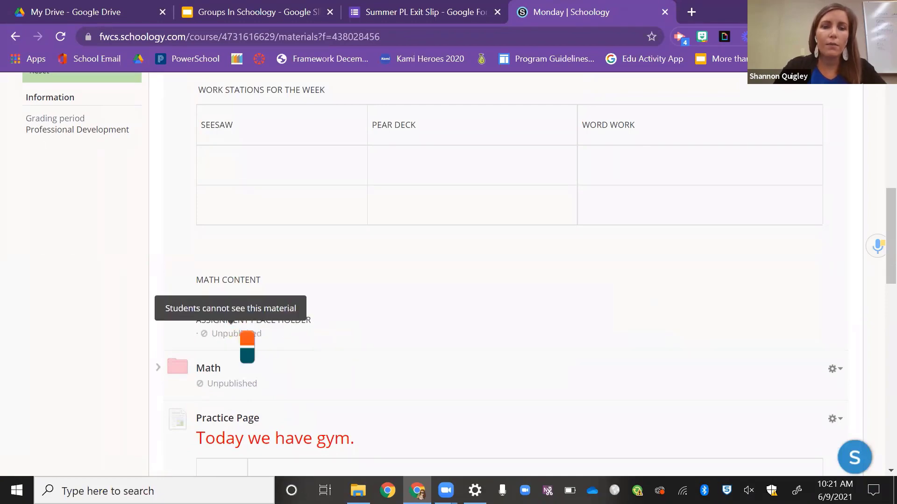
scroll(240, 344, down, 2)
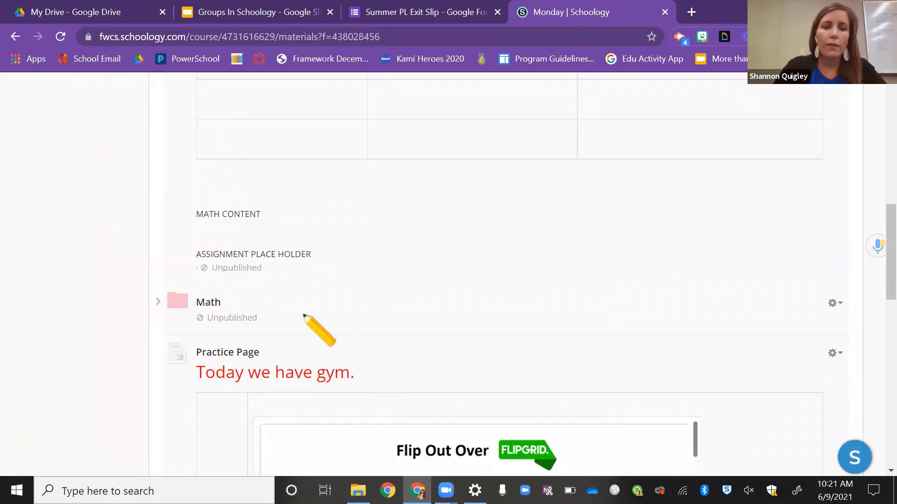
scroll(290, 360, down, 6)
scroll(290, 354, up, 9)
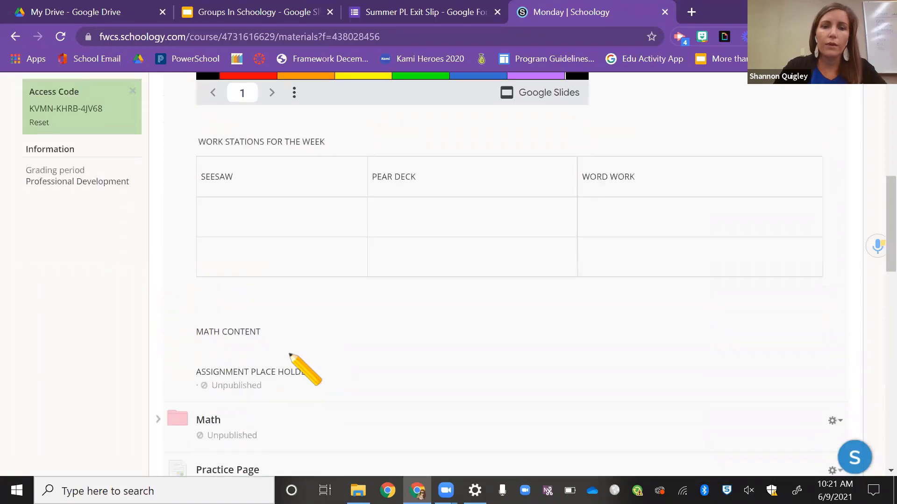
scroll(300, 360, down, 5)
scroll(310, 360, down, 3)
scroll(310, 360, up, 3)
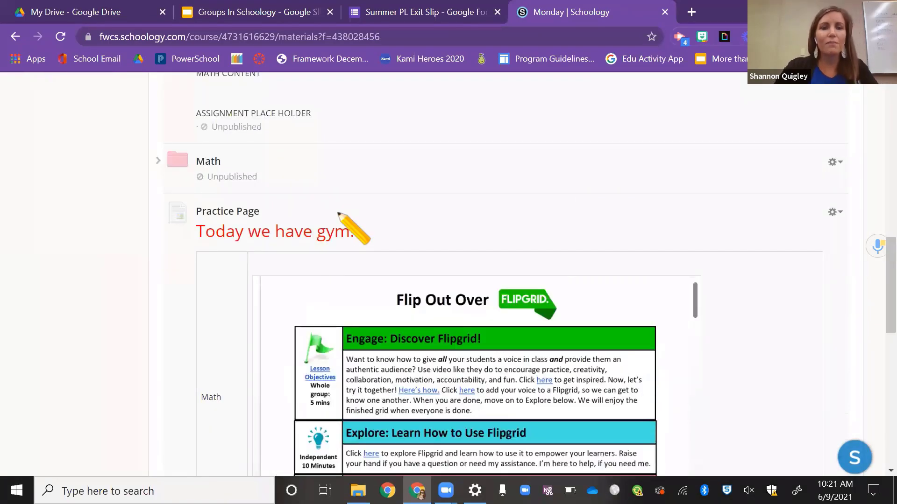
scroll(351, 231, up, 7)
scroll(338, 214, up, 6)
scroll(339, 215, down, 2)
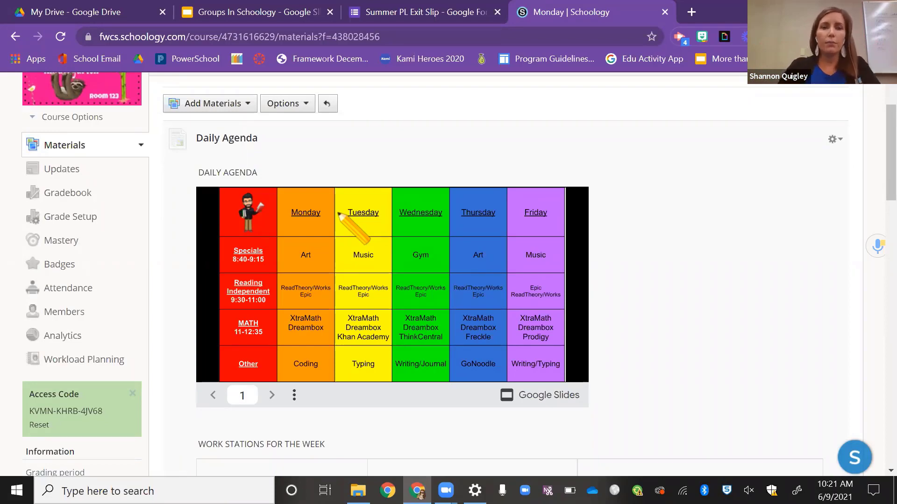
scroll(556, 149, up, 2)
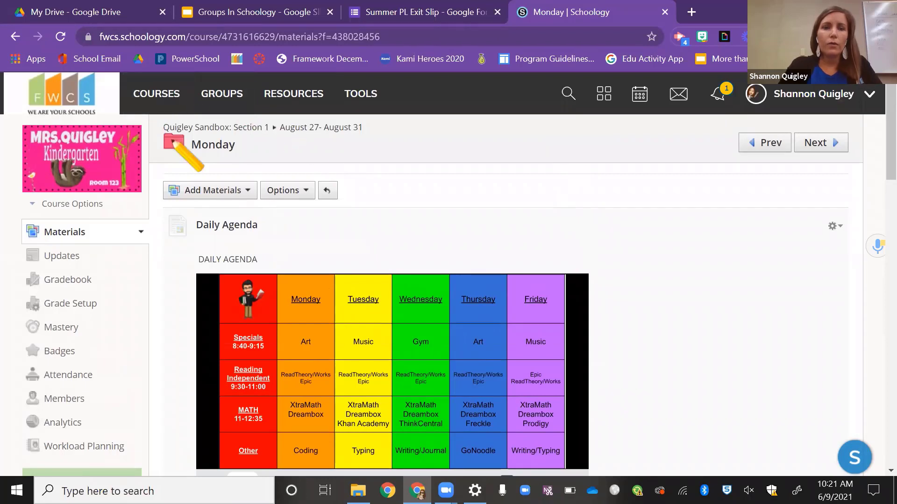
Return to the August 27- August 31 folder and save a copy of its Monday folder to the Weekly Structures resource collection.
click(15, 37)
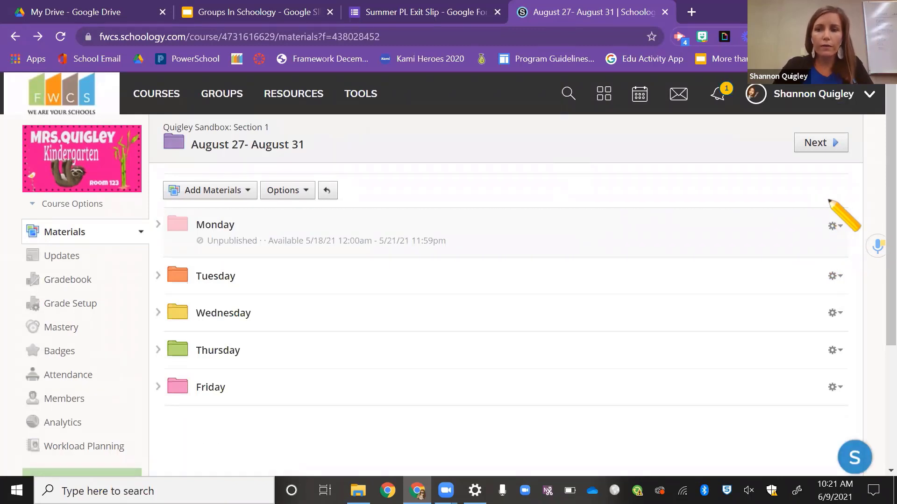
click(838, 226)
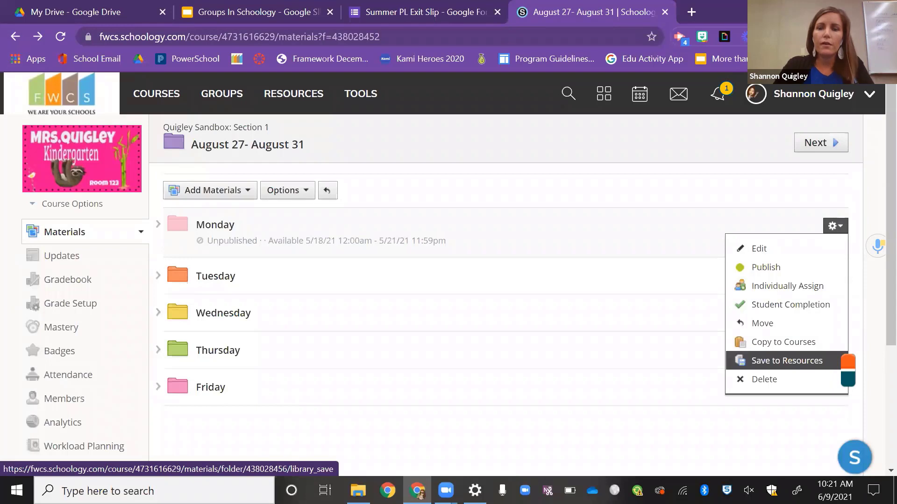
click(843, 361)
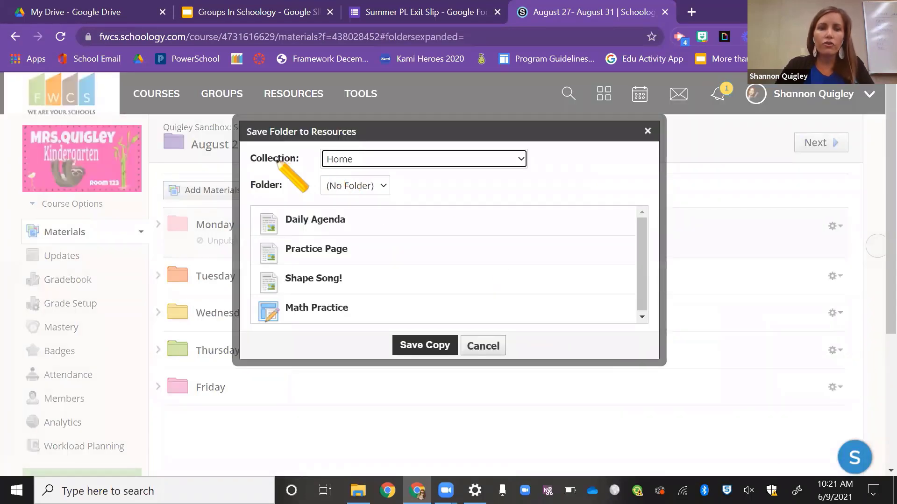
click(520, 160)
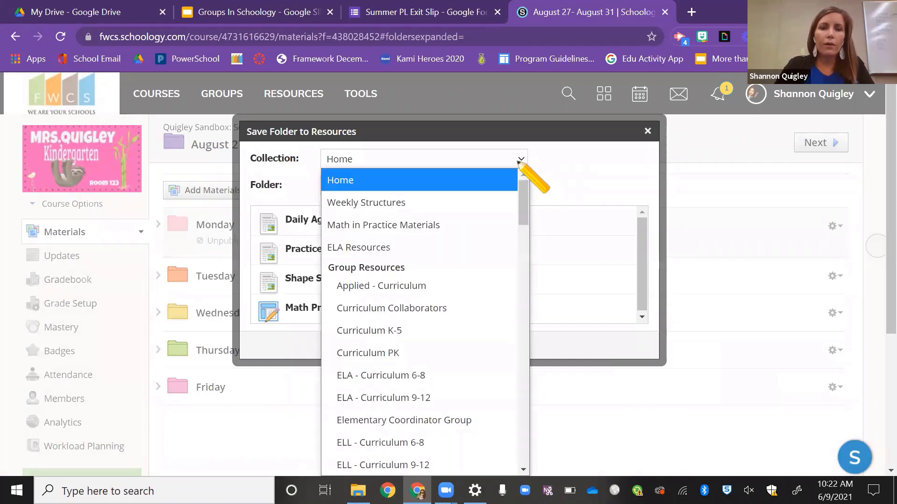
click(470, 211)
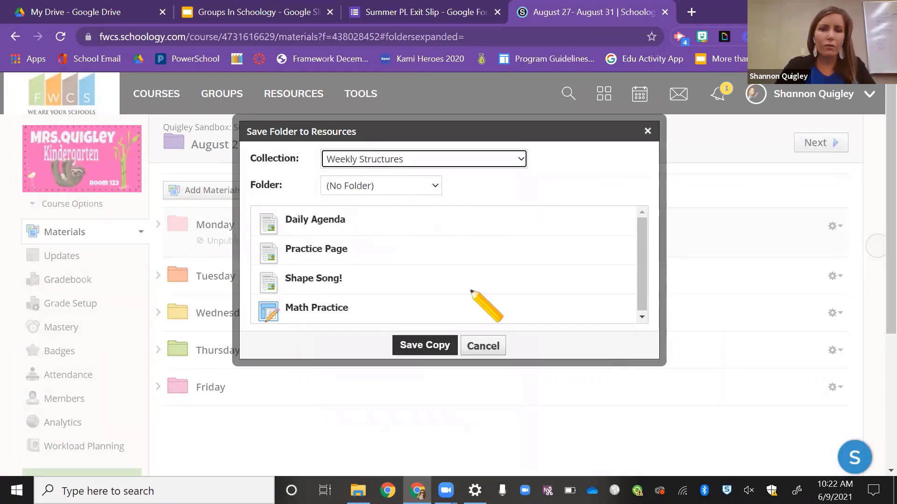
scroll(481, 305, down, 1)
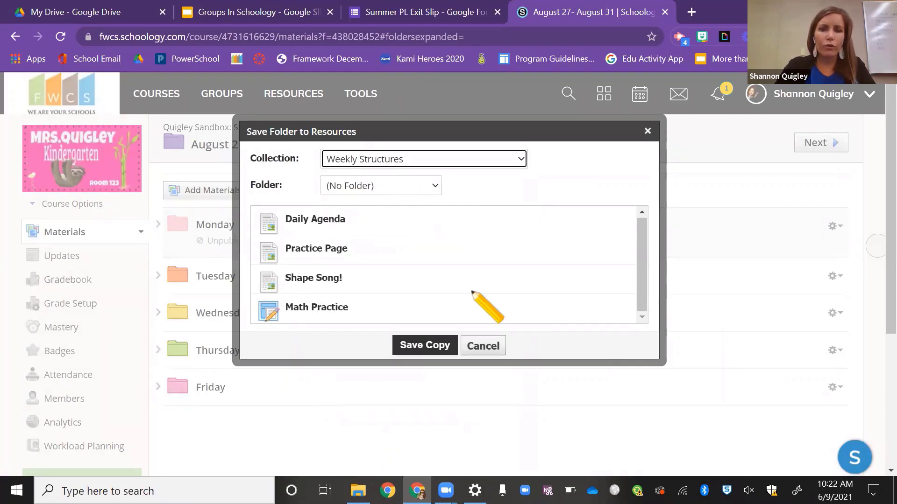
click(431, 345)
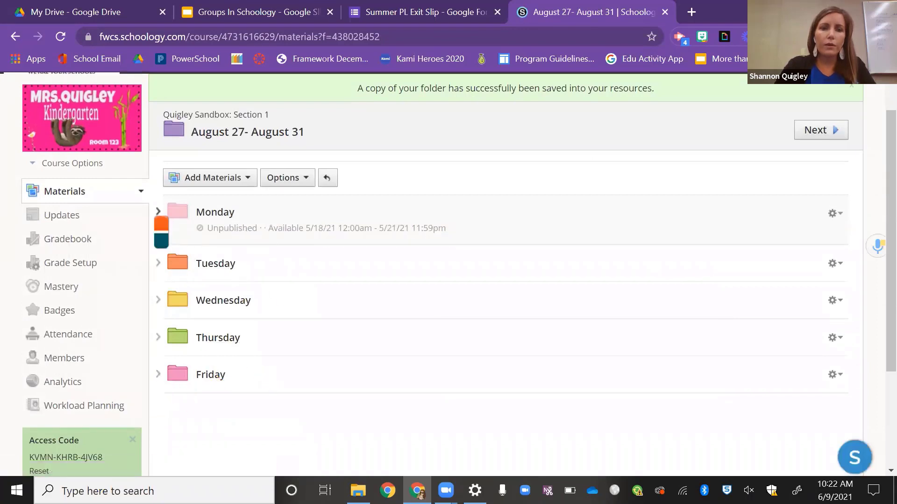
Create a folder titled Practice inside the August 27- August 31 folder, keeping the default settings.
click(158, 211)
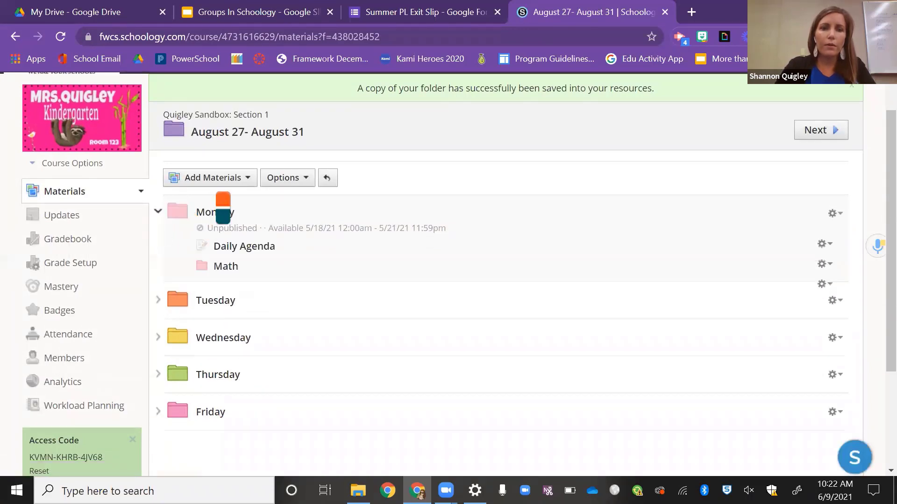
click(248, 179)
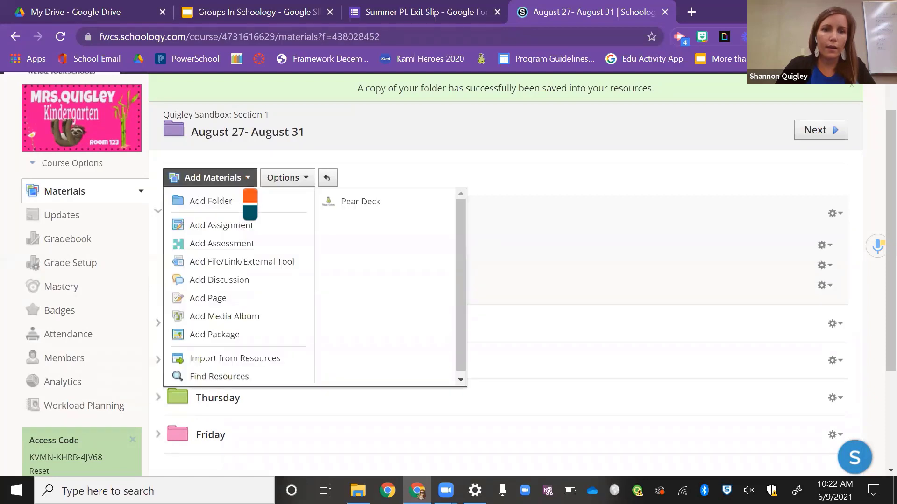
click(250, 197)
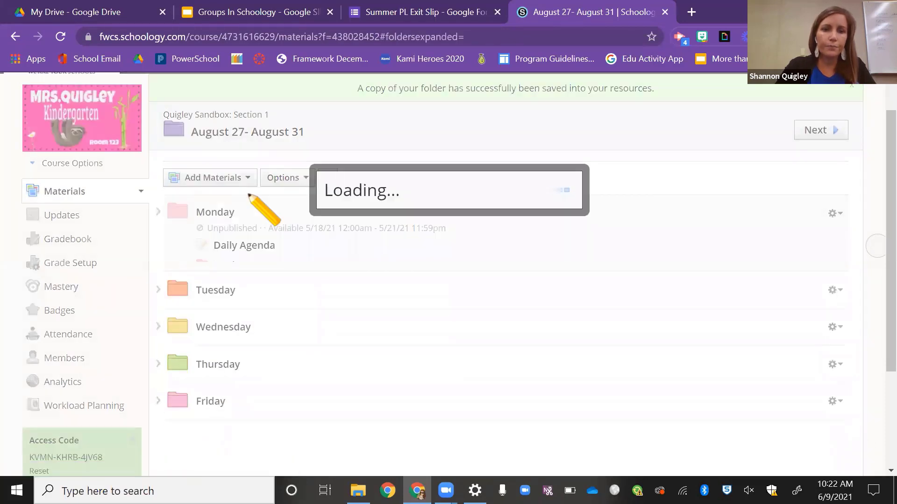
text(Prac)
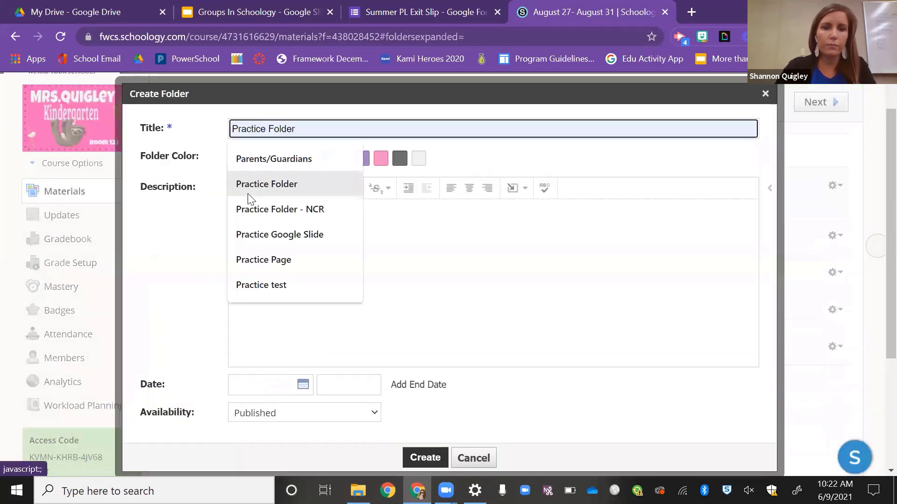
text(tice)
key(Return)
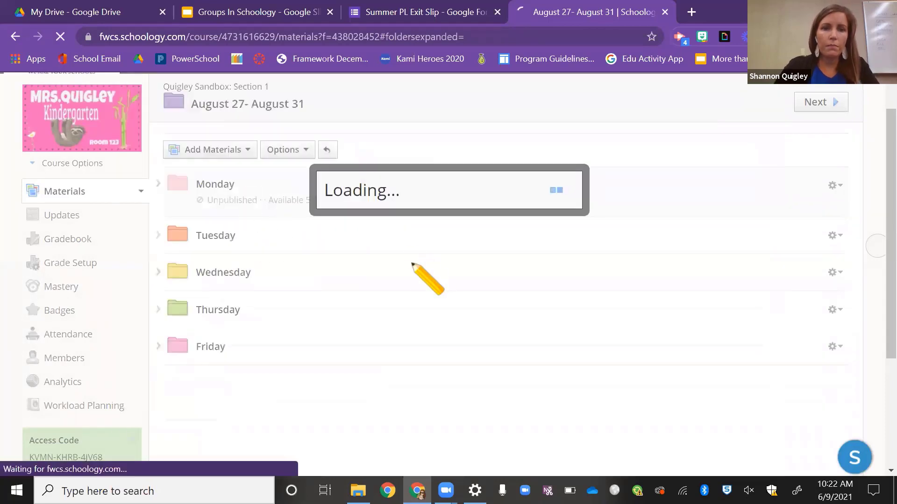
Import the Monday folder from the Weekly Structures resource collection, with all its items, into the Practice folder.
scroll(309, 277, down, 3)
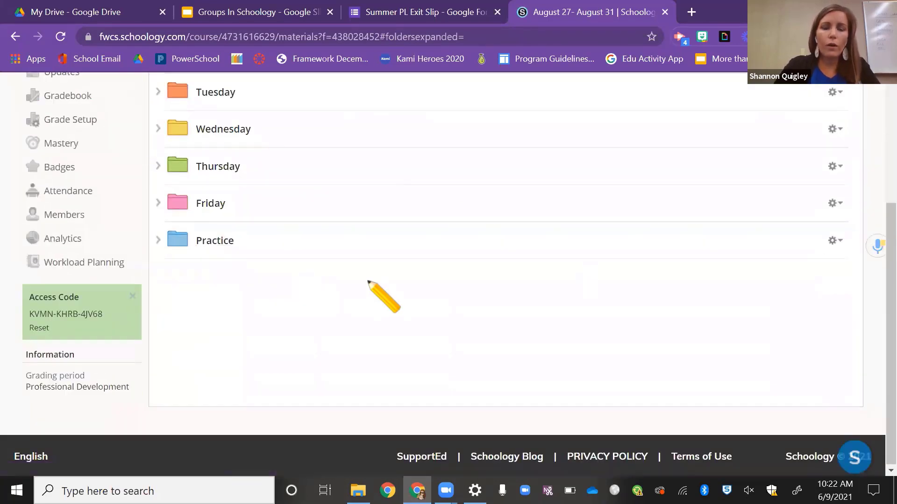
click(212, 242)
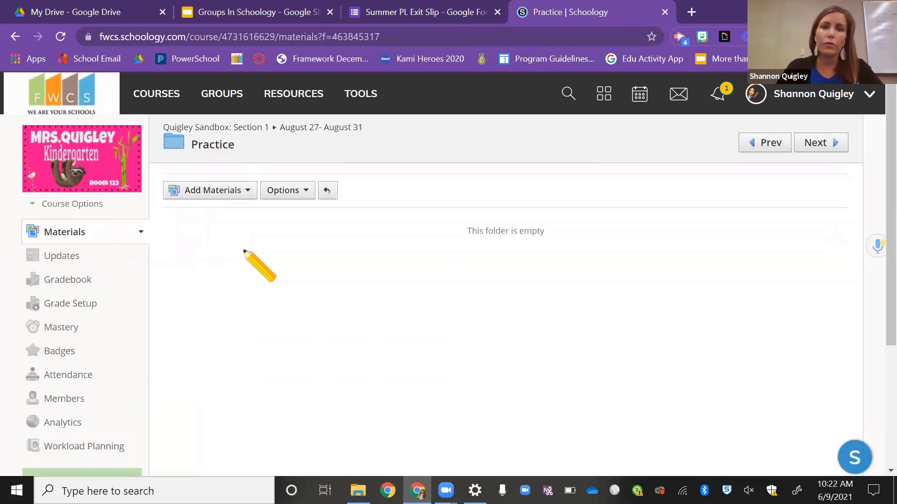
scroll(259, 264, down, 1)
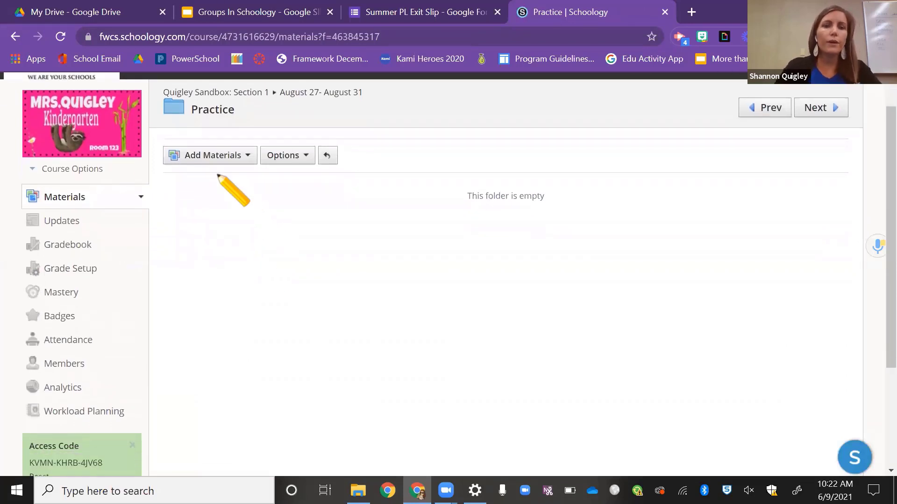
click(248, 159)
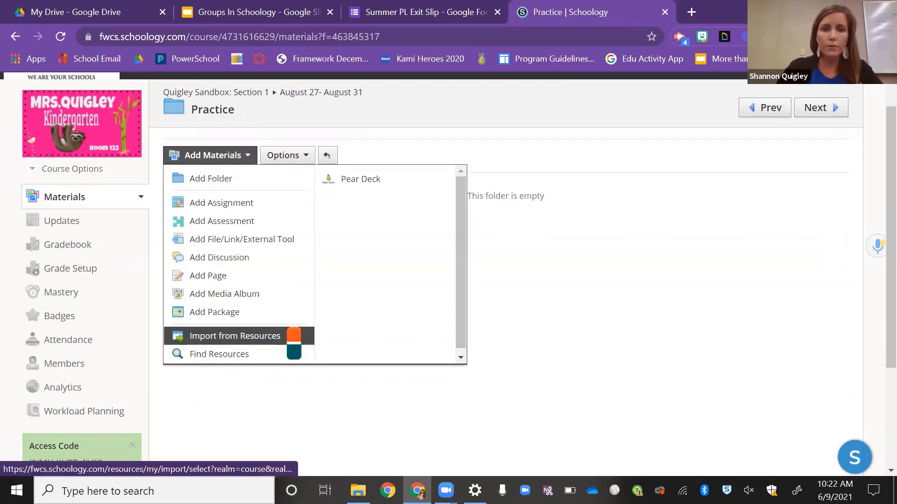
click(291, 333)
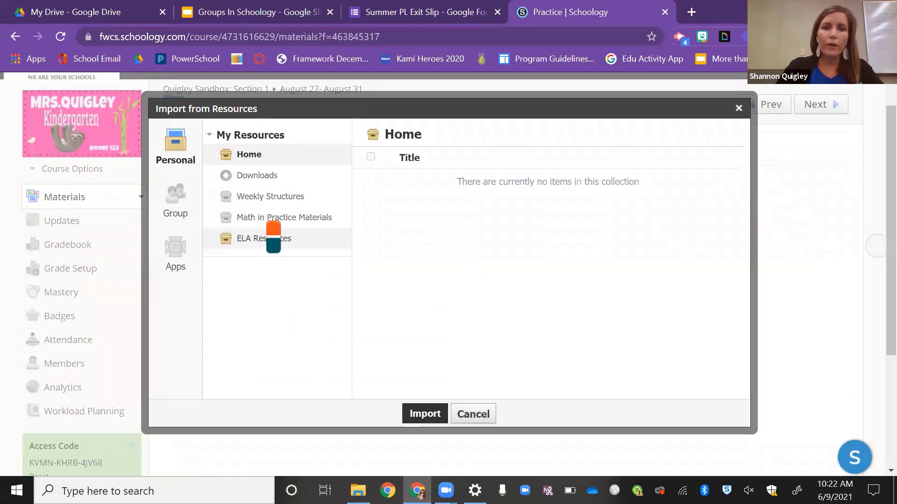
click(289, 199)
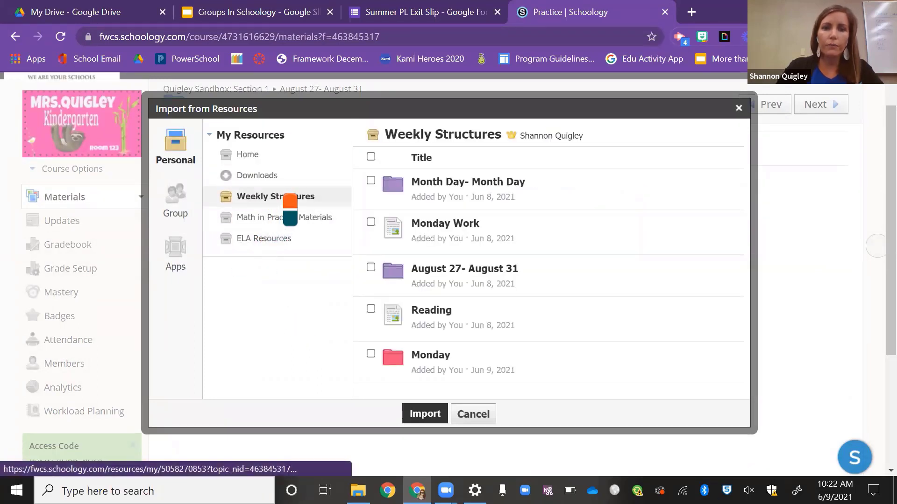
scroll(446, 253, down, 2)
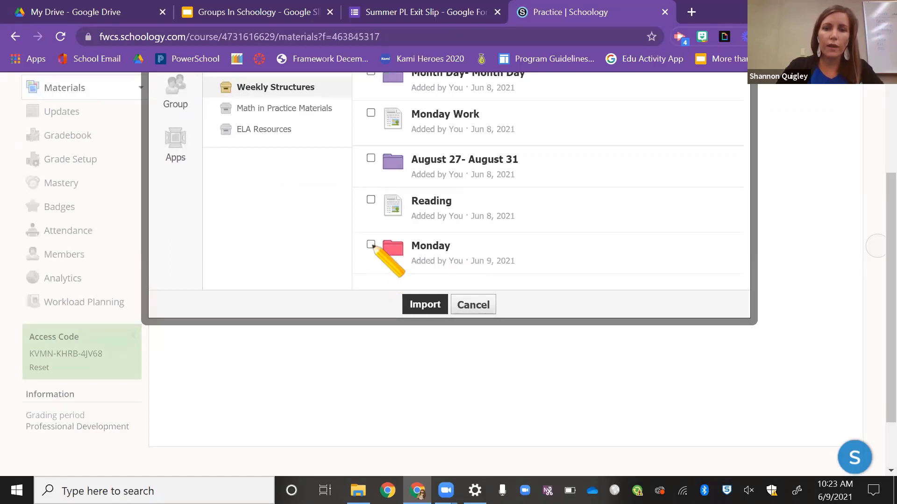
click(431, 305)
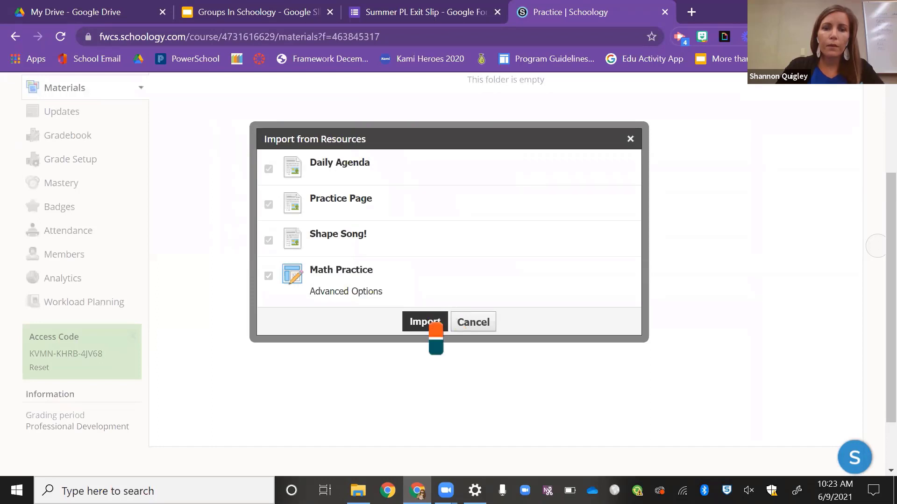
click(430, 322)
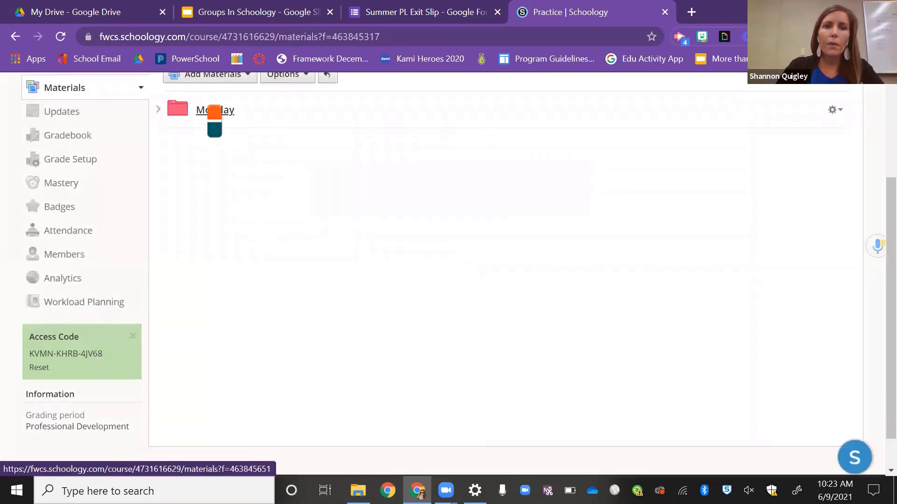
Open the imported Monday folder and examine its daily agenda, weekly work stations, Math folder and Practice Page.
click(210, 112)
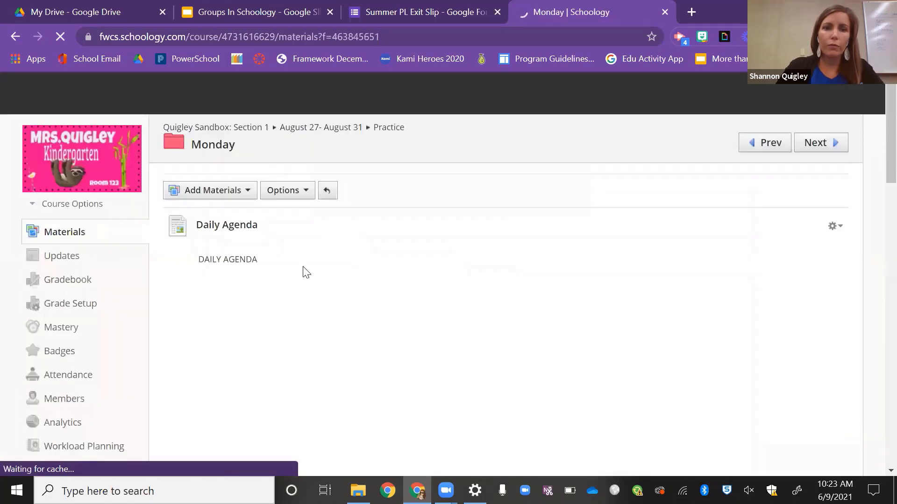
scroll(304, 272, down, 3)
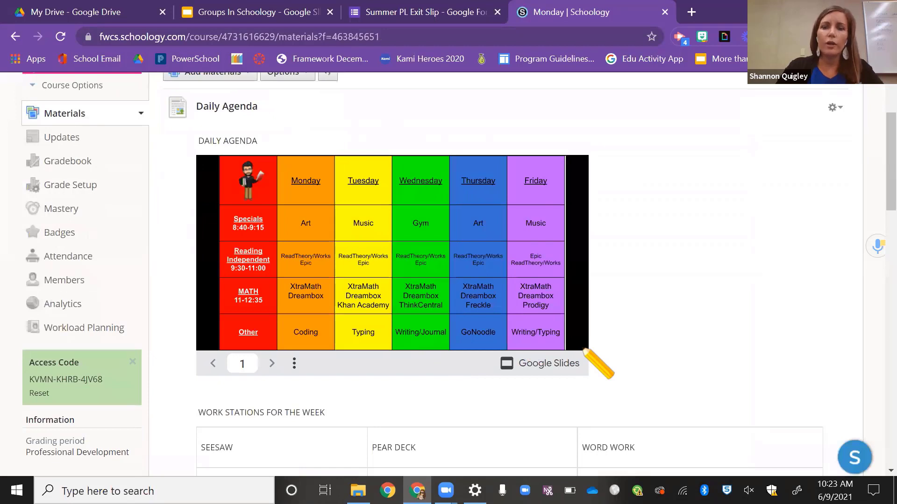
scroll(656, 321, down, 5)
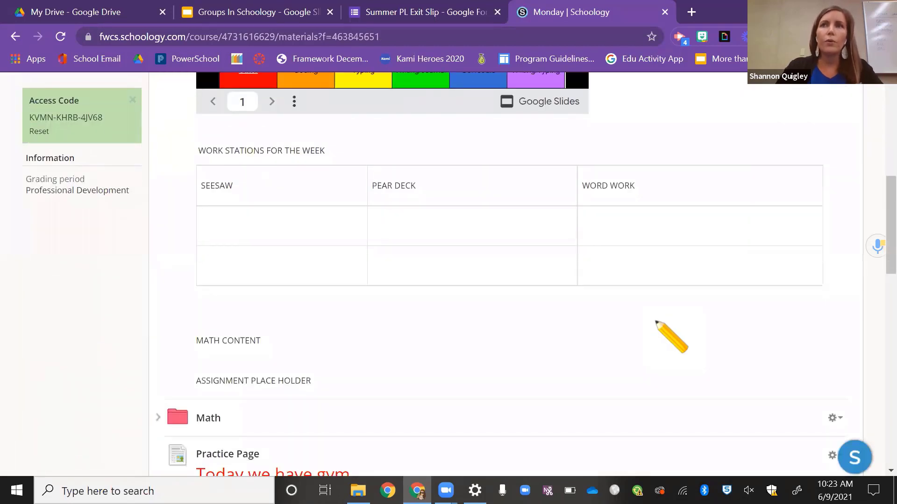
scroll(656, 321, down, 2)
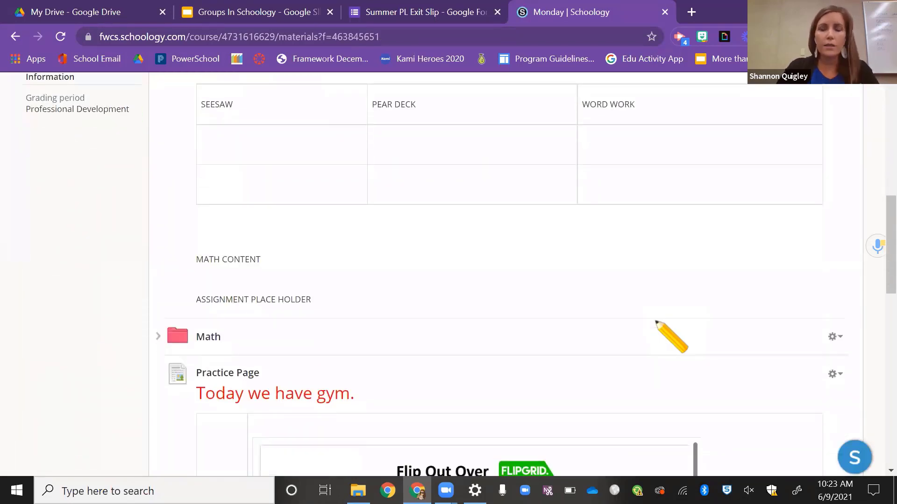
scroll(655, 322, up, 4)
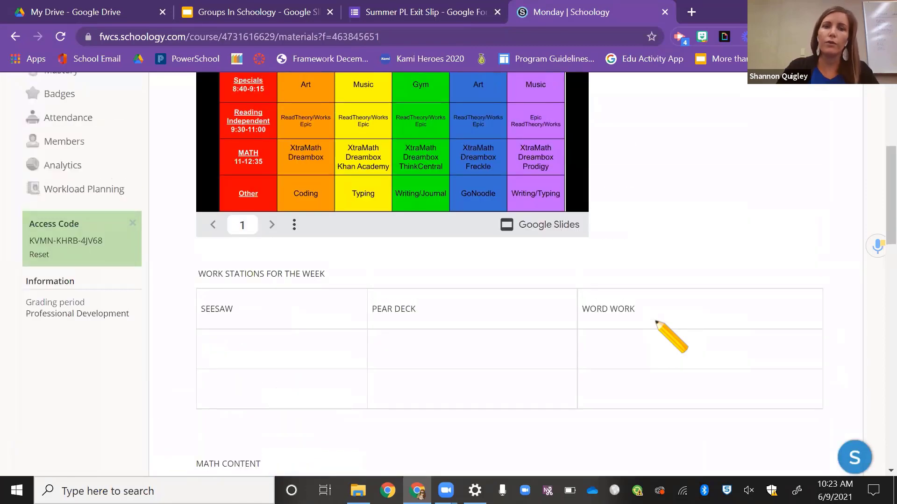
scroll(656, 322, up, 5)
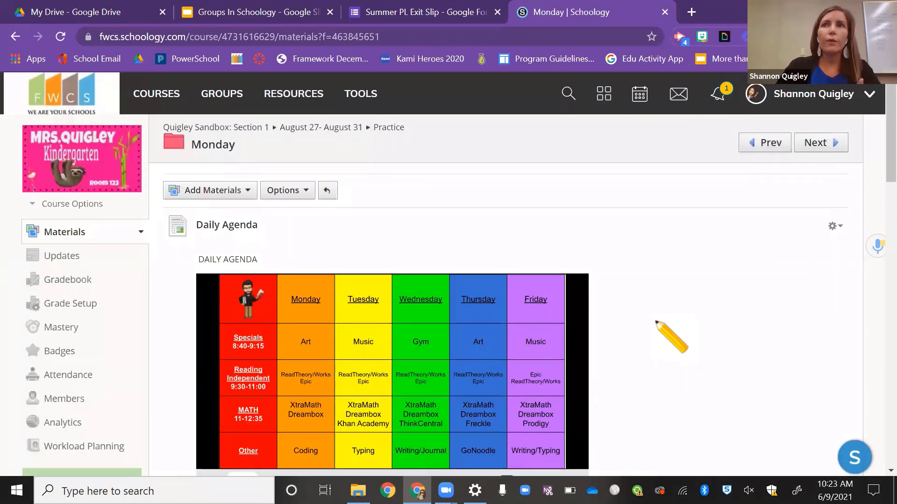
scroll(656, 322, down, 1)
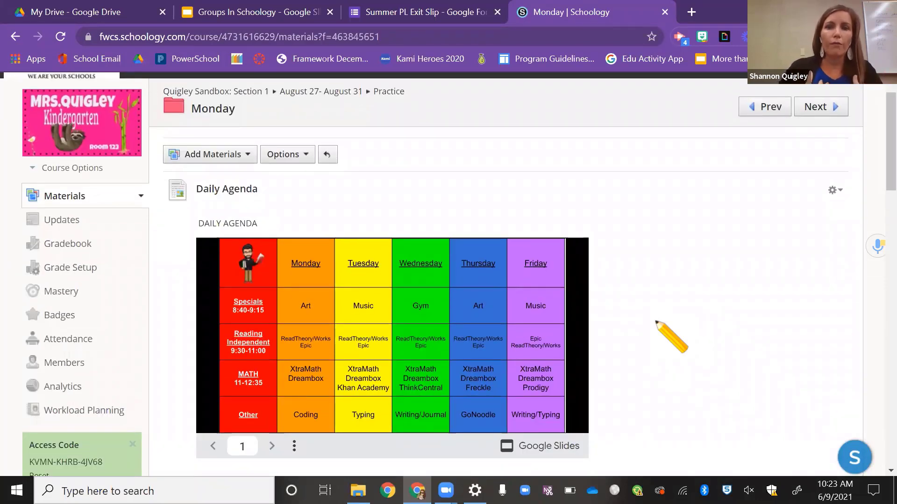
scroll(655, 321, down, 1)
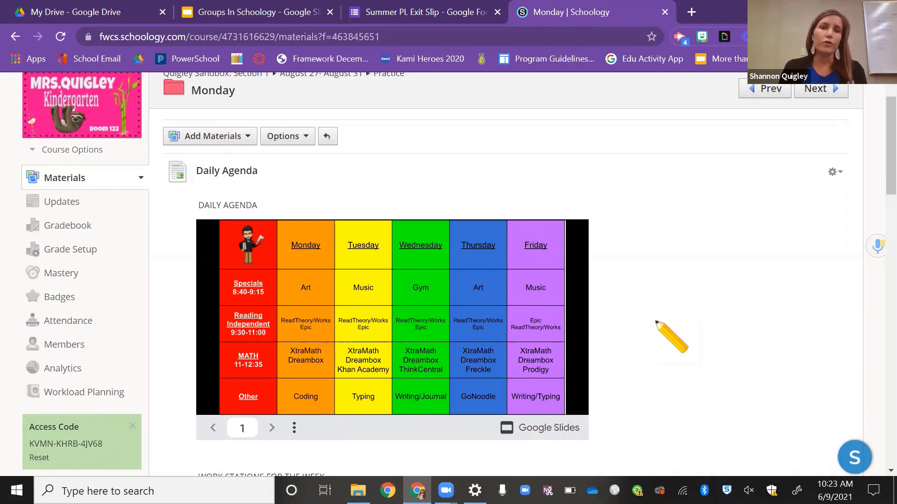
scroll(656, 322, up, 1)
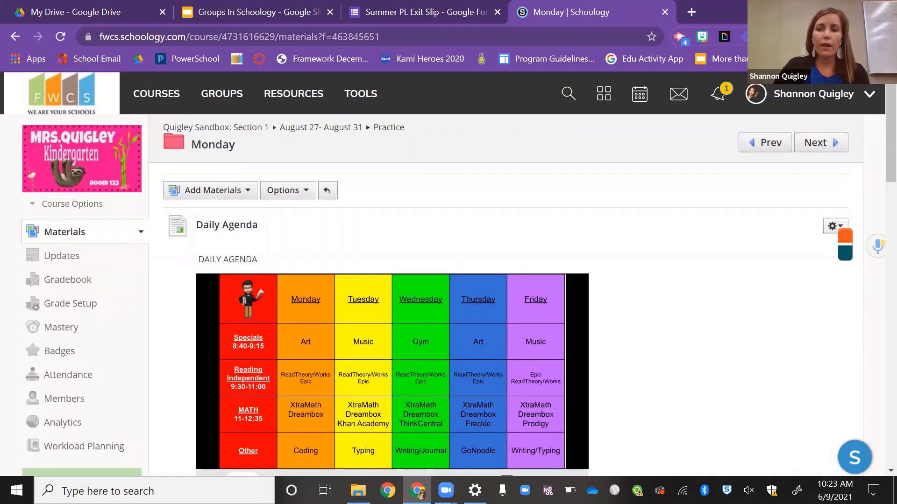
Review the personal and group collections offered for saving the Daily Agenda page to resources, and close the dialog without saving.
click(836, 226)
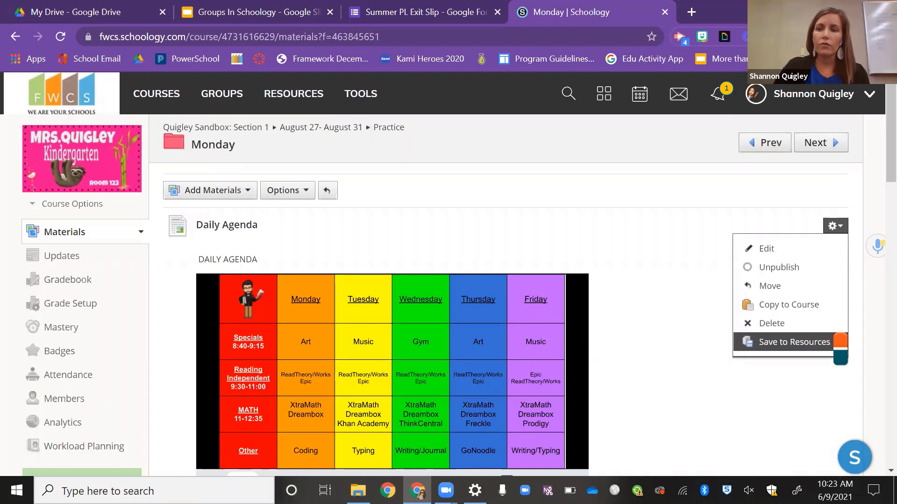
click(836, 343)
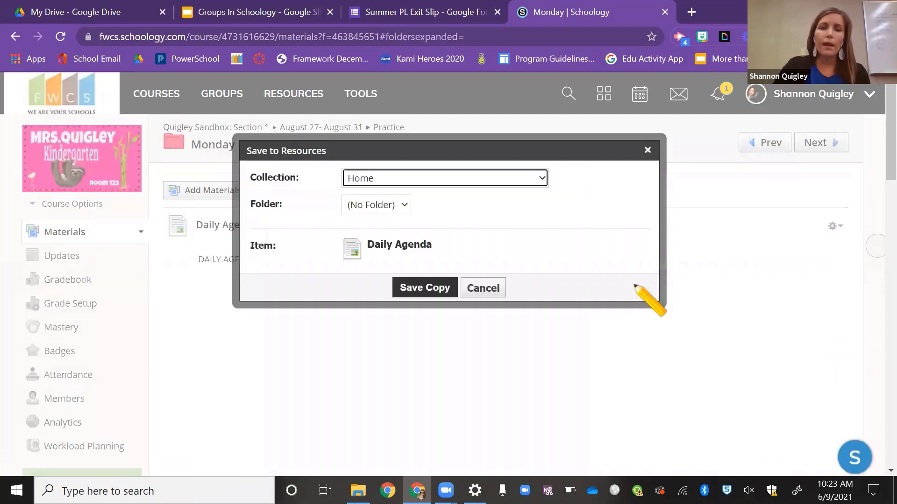
click(537, 179)
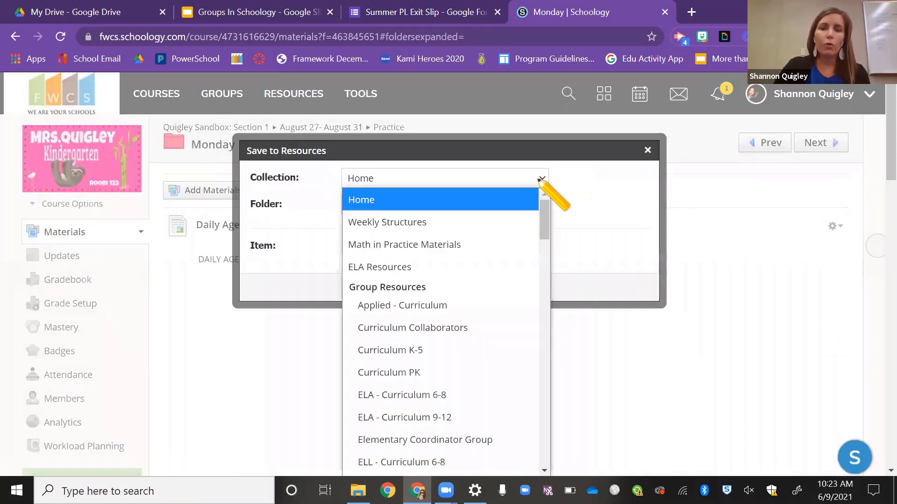
scroll(499, 299, down, 2)
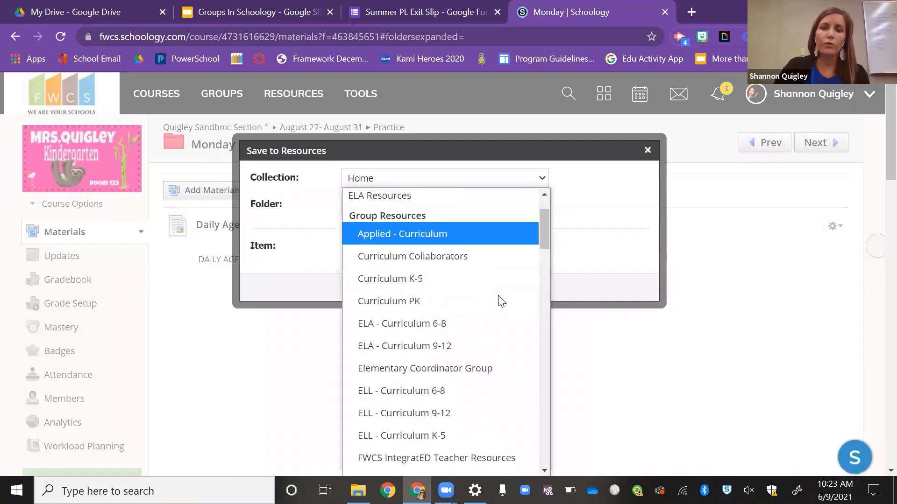
scroll(499, 301, down, 4)
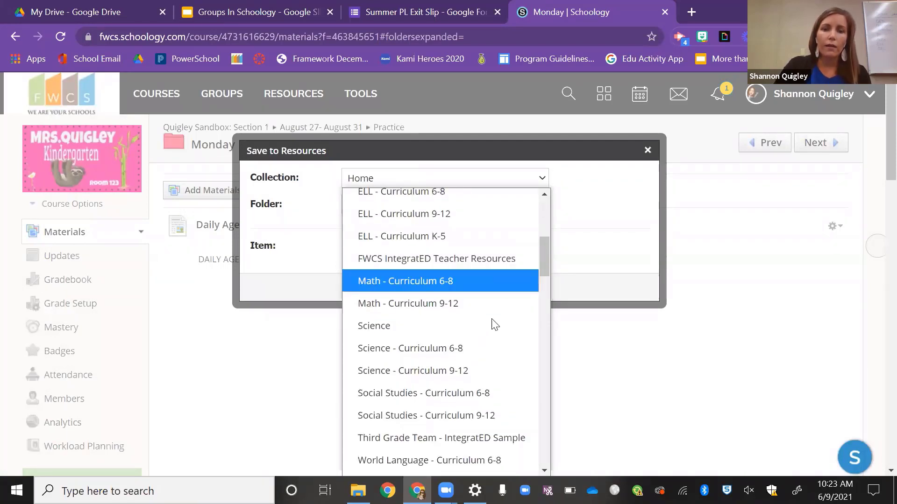
scroll(490, 353, down, 10)
scroll(492, 357, down, 15)
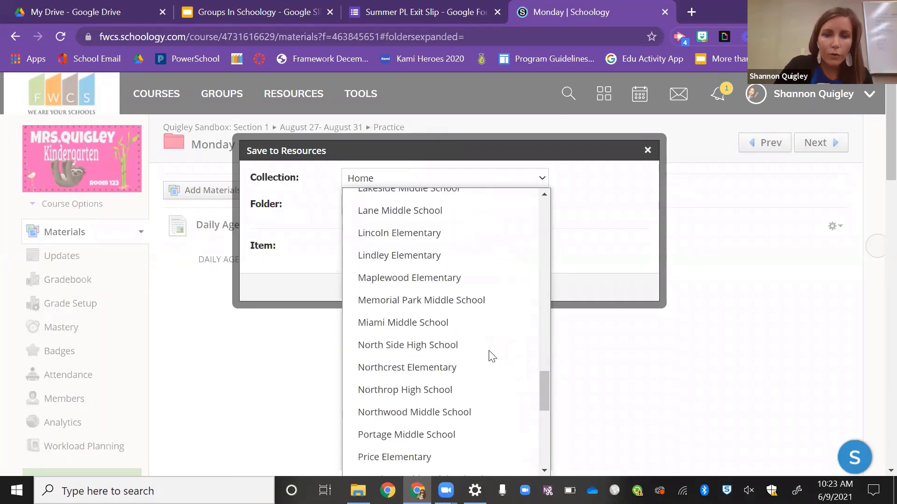
scroll(492, 357, up, 20)
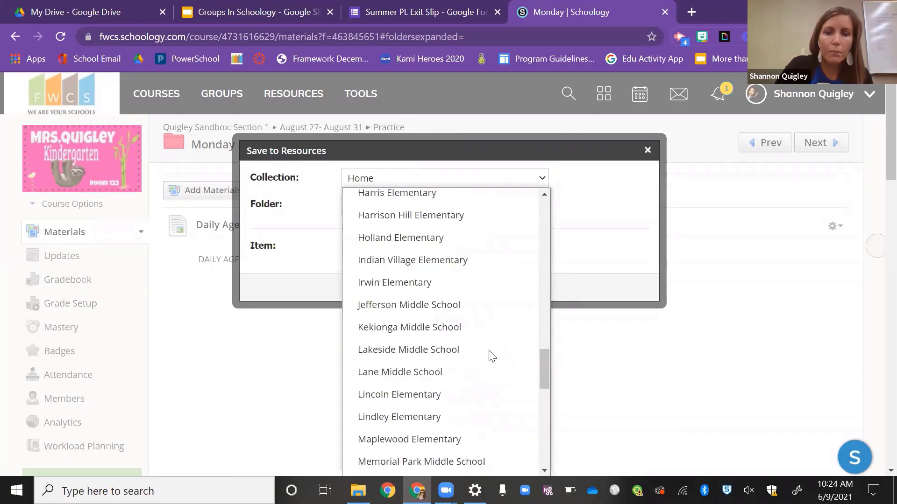
scroll(492, 357, up, 8)
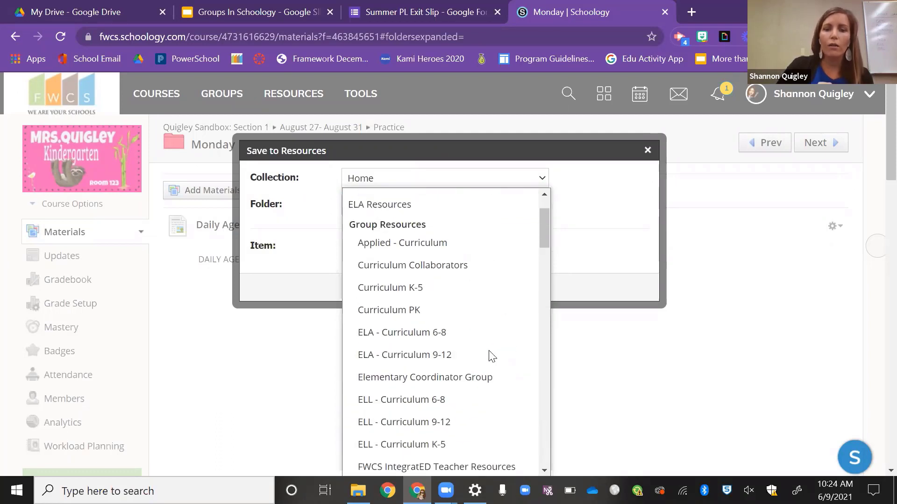
scroll(488, 356, up, 3)
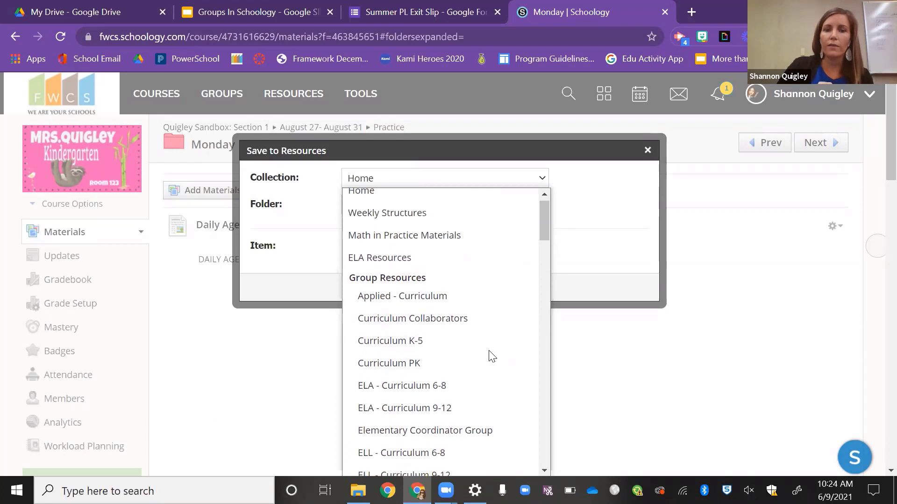
click(694, 258)
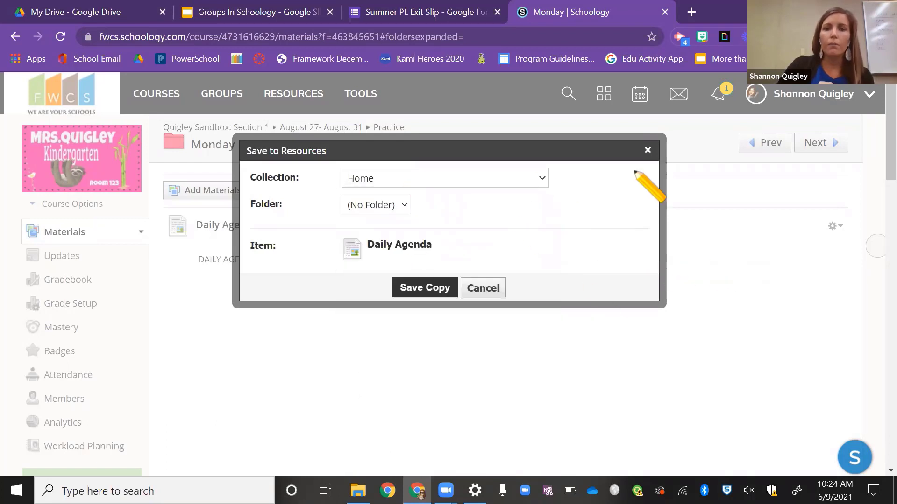
click(648, 150)
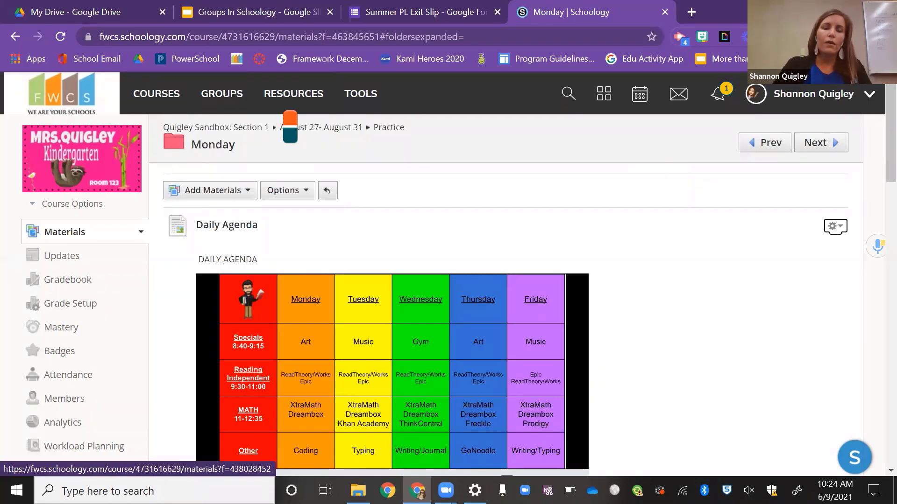
Open the Math in Practice Materials collection in personal resources and view the actions available for the Ten Frames page.
click(290, 93)
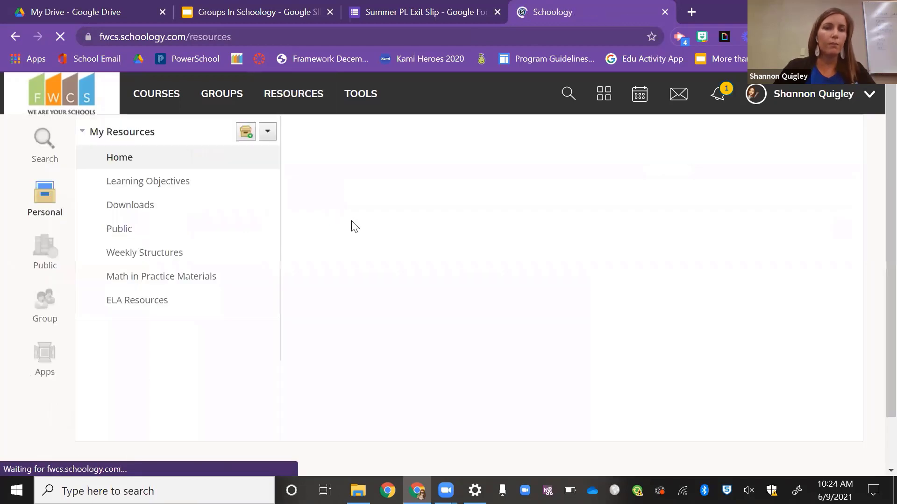
click(220, 275)
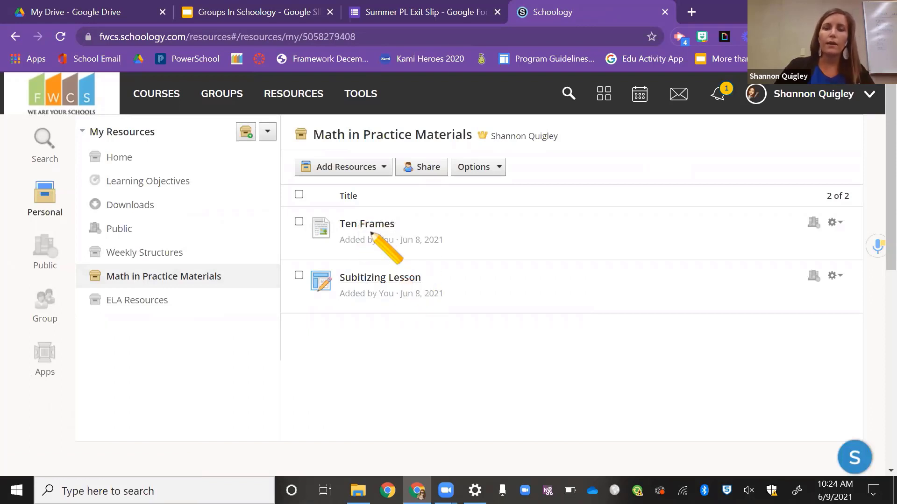
click(838, 224)
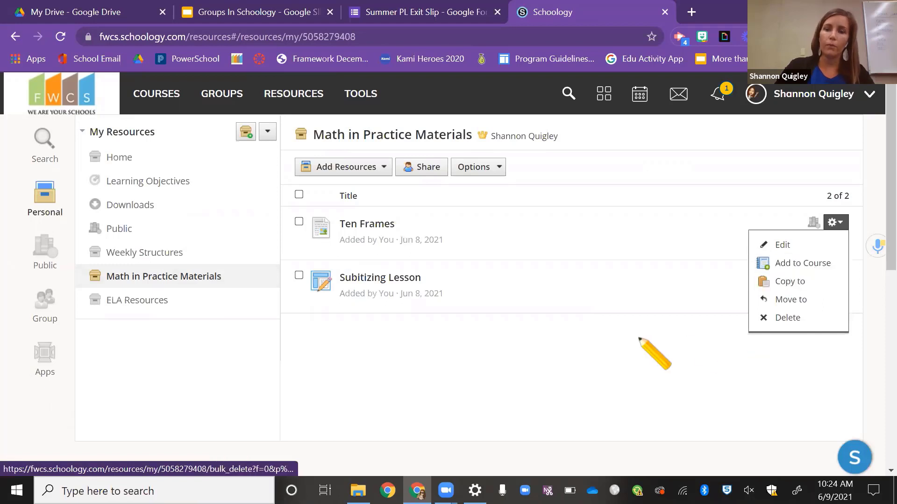
click(582, 383)
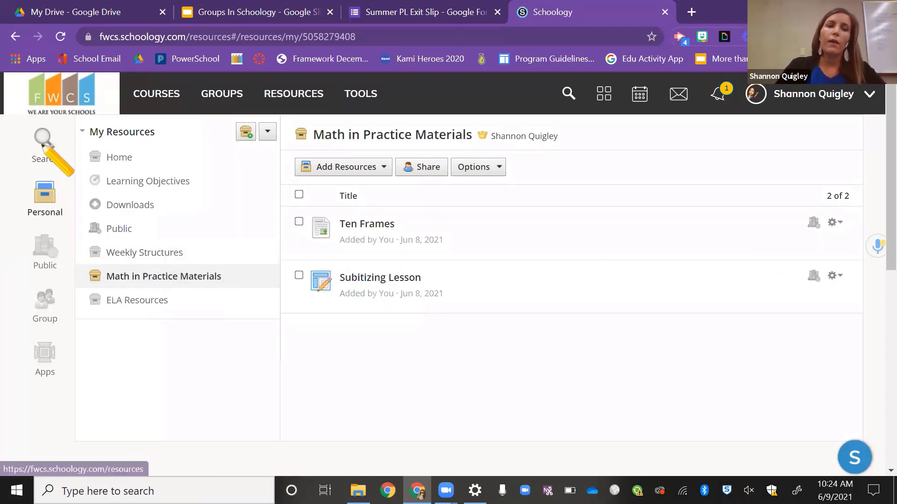
Search the public resources for "Subtraction".
click(47, 252)
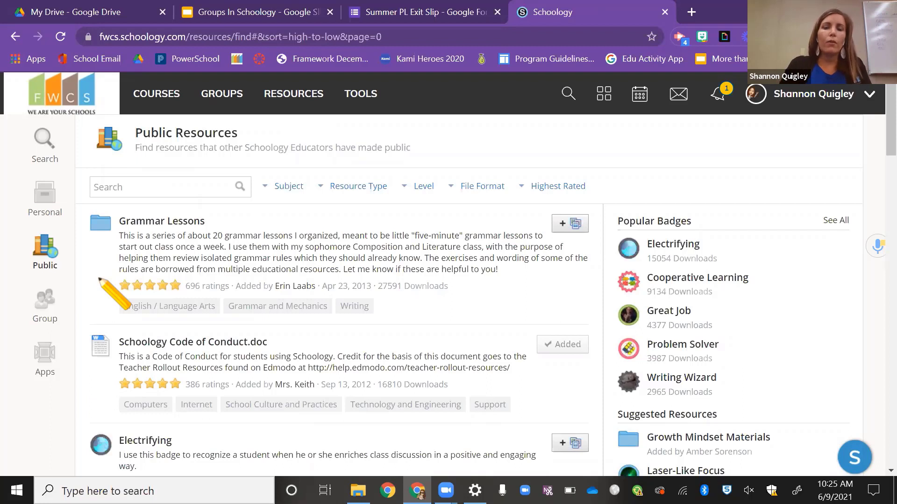
click(127, 188)
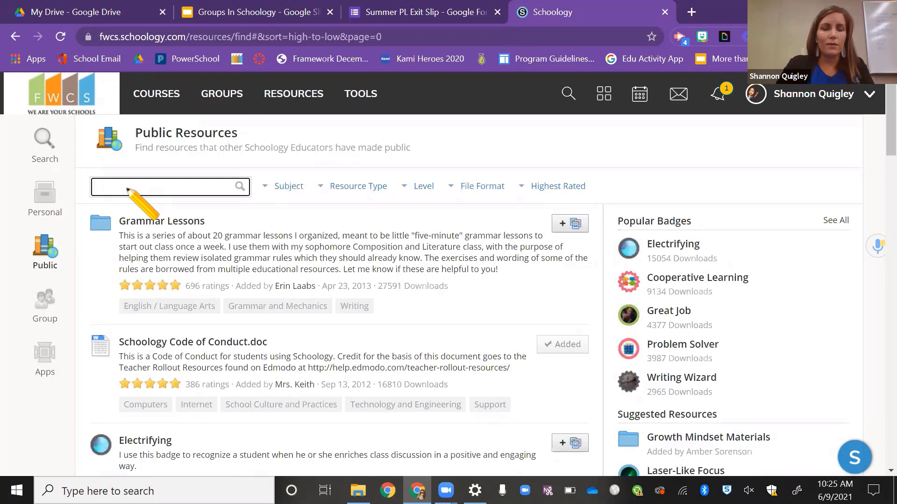
text(S)
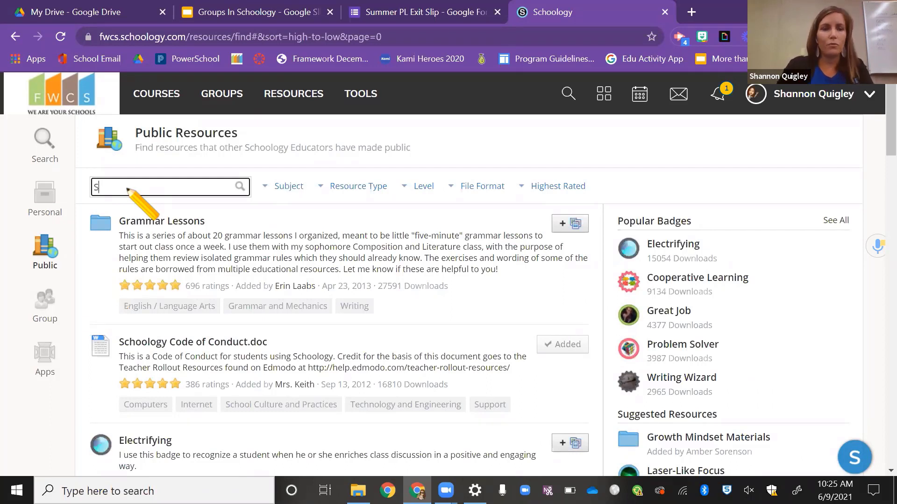
text(ubtraction)
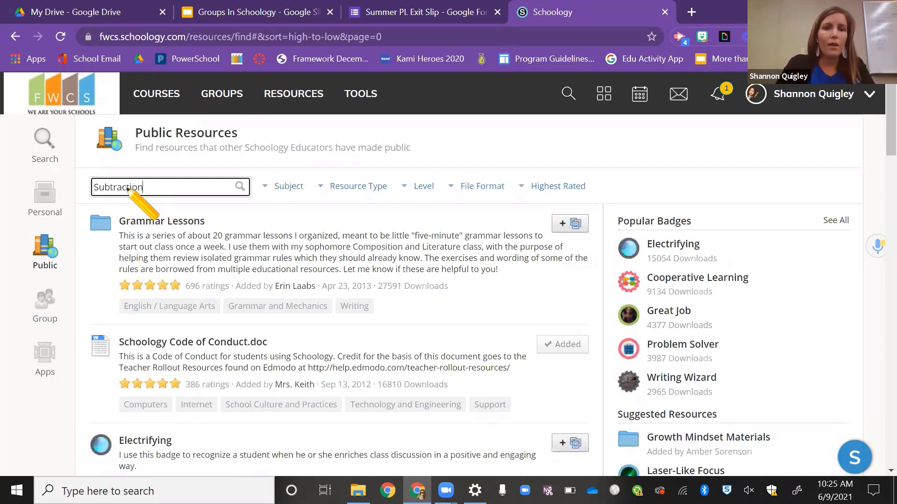
Filter the Subtraction results by the Math subject and grade level 2.
click(284, 186)
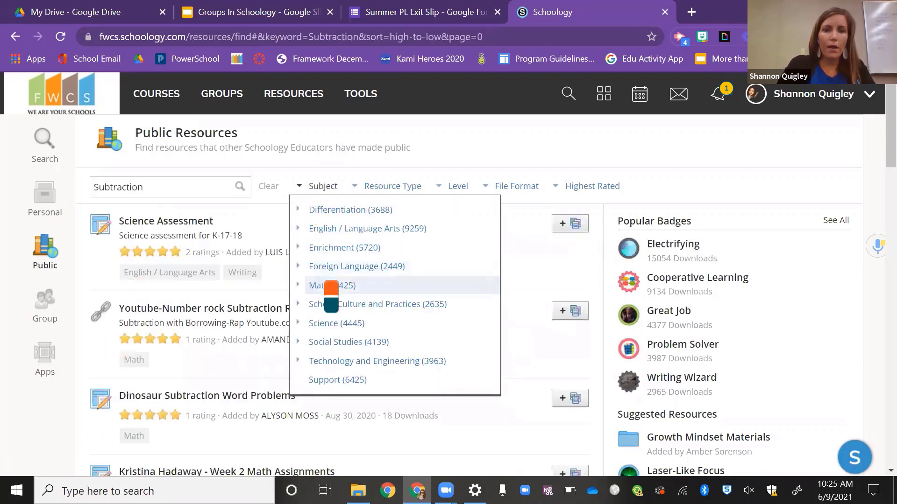
click(331, 286)
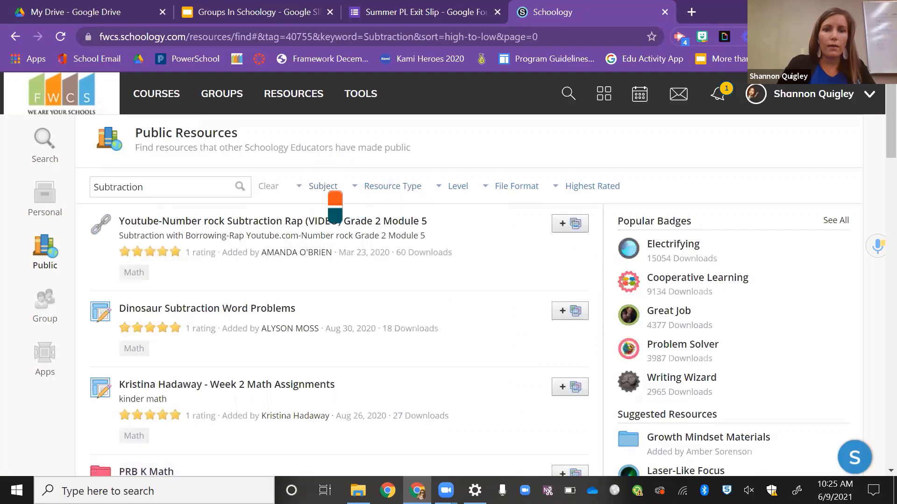
click(465, 191)
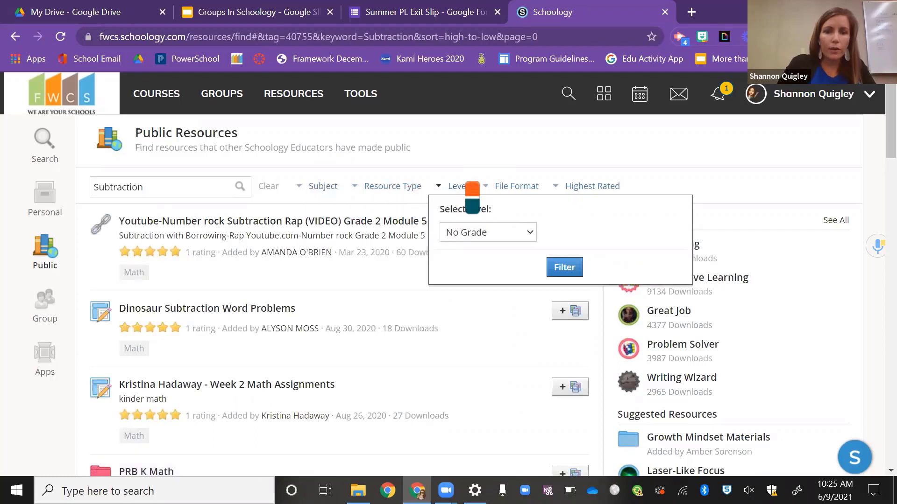
click(524, 234)
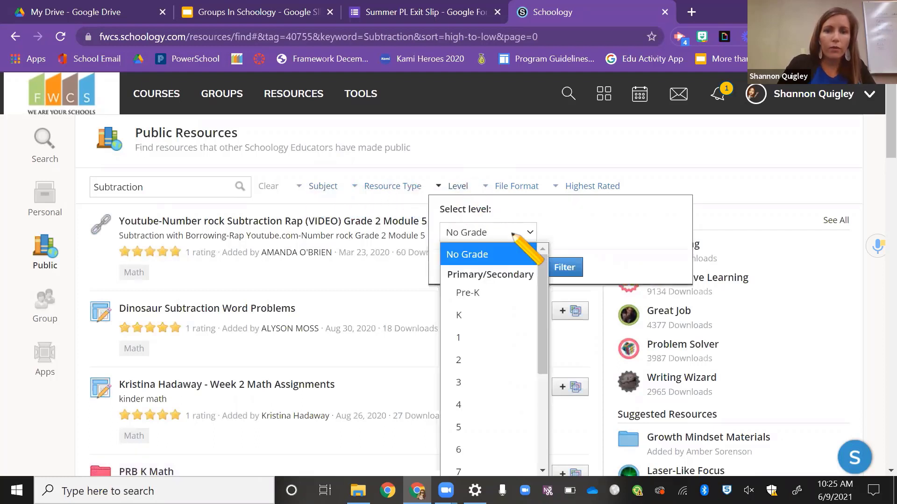
click(498, 357)
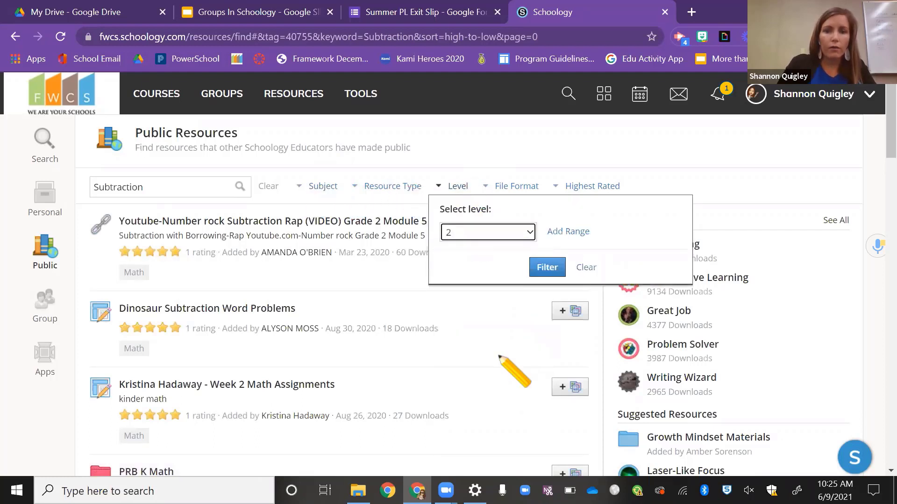
click(551, 270)
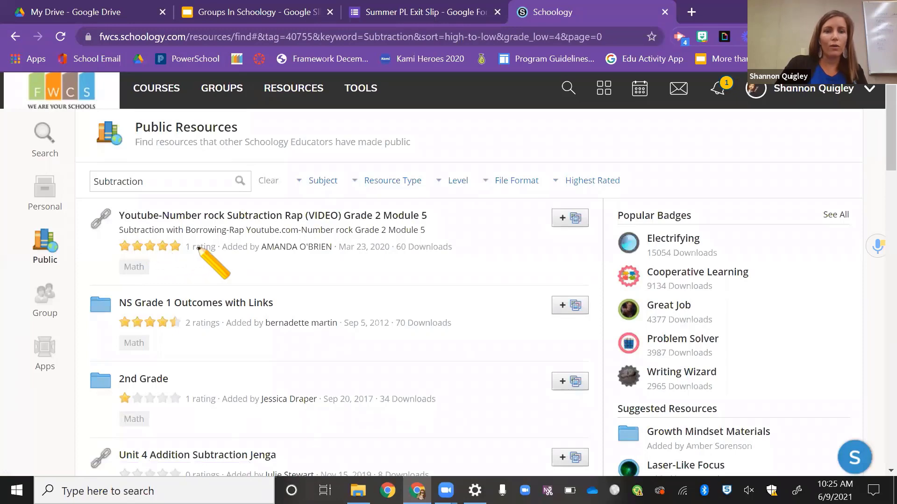
Add "Youtube-Number rock Subtraction Rap (VIDEO) Grade 2 Module 5" to personal resources and move it into the Math in Practice Materials collection.
scroll(198, 248, down, 9)
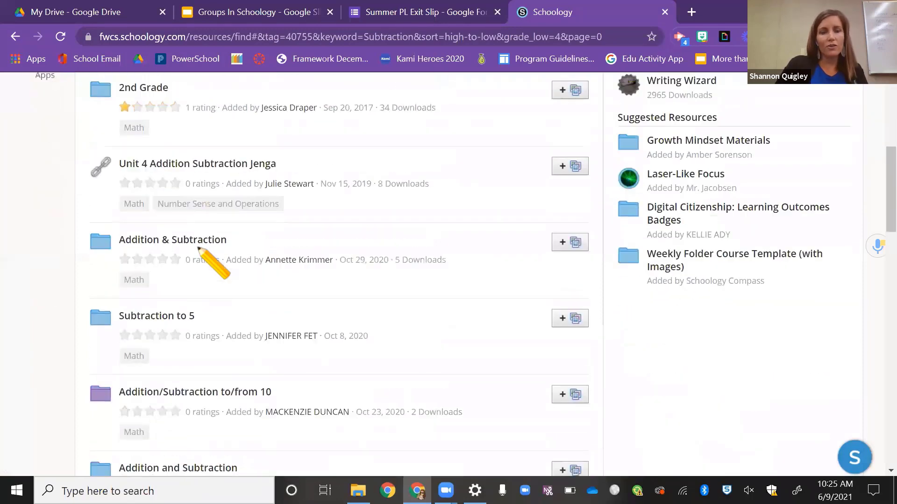
scroll(198, 248, up, 10)
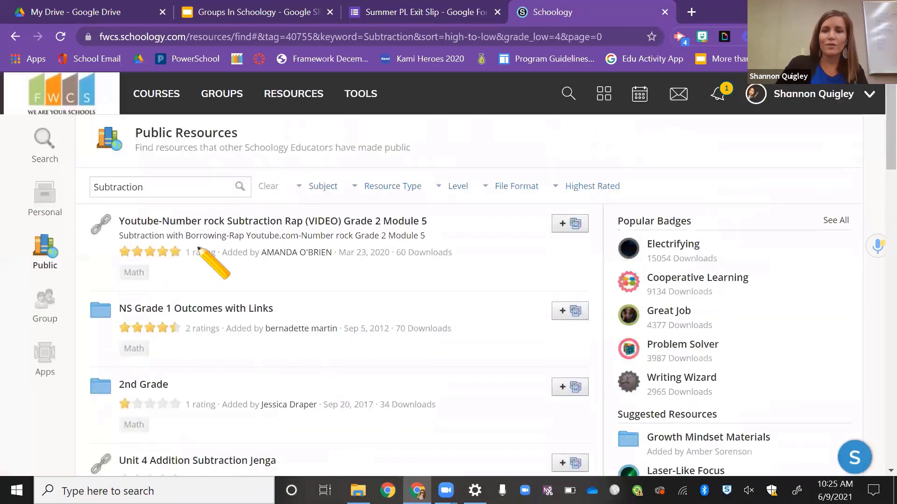
click(566, 223)
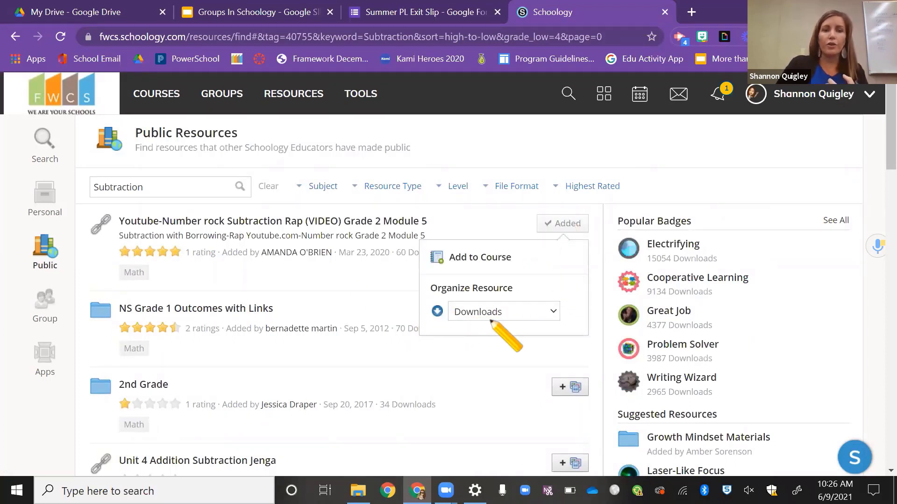
click(547, 312)
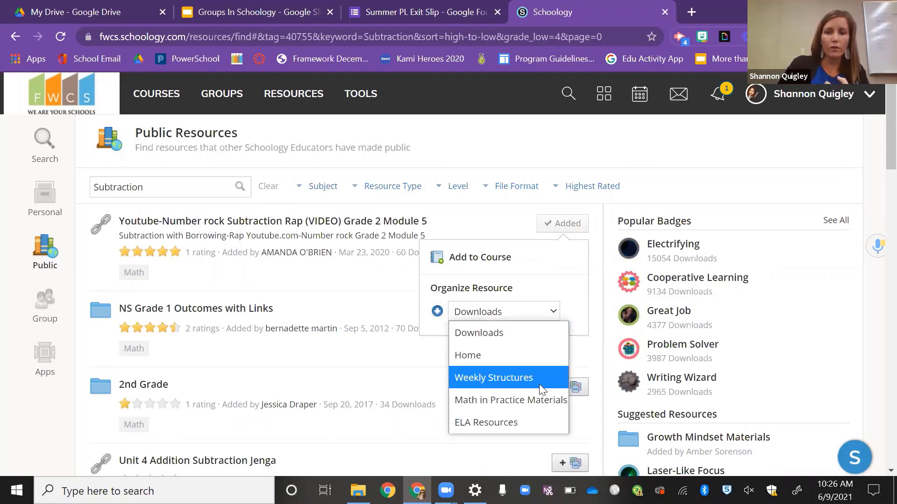
click(543, 400)
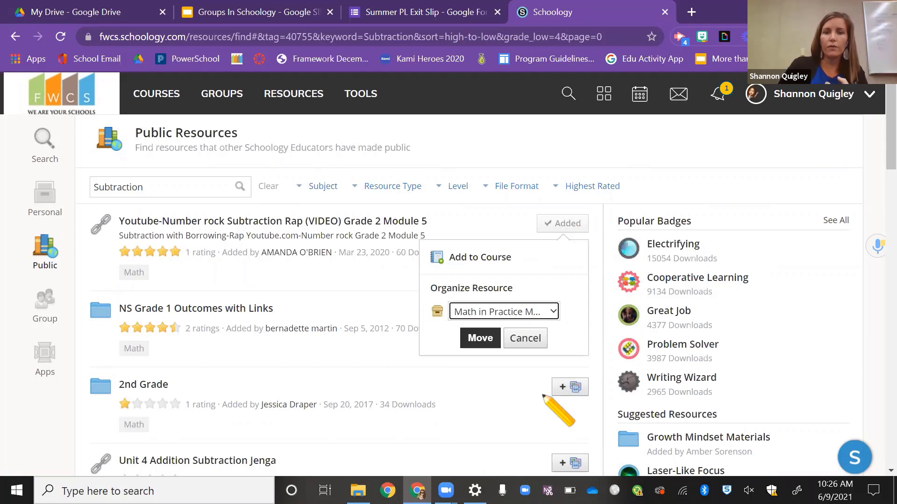
click(482, 337)
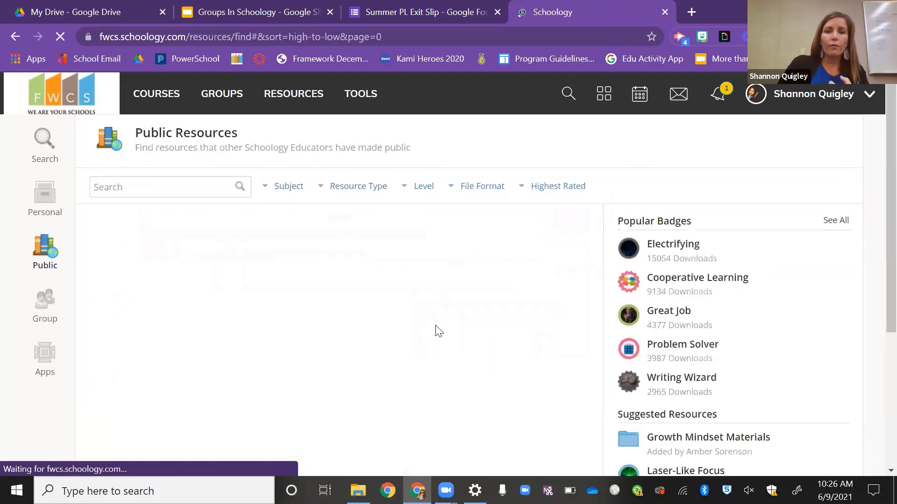
Check the Math in Practice Materials collection in personal resources for the newly saved subtraction video link.
click(39, 208)
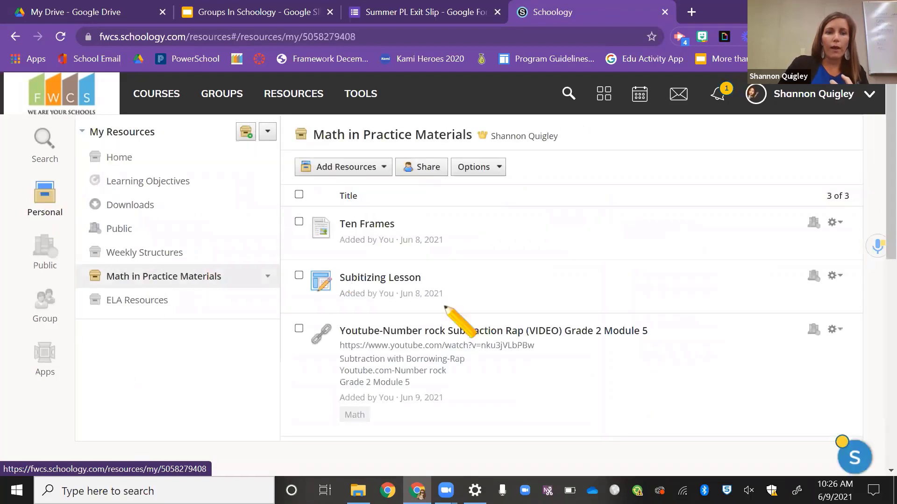
scroll(420, 304, down, 2)
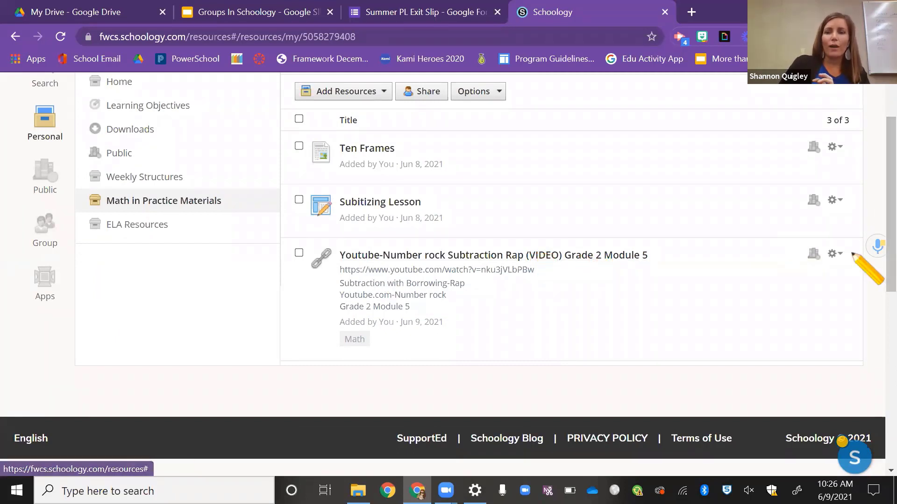
scroll(694, 325, up, 1)
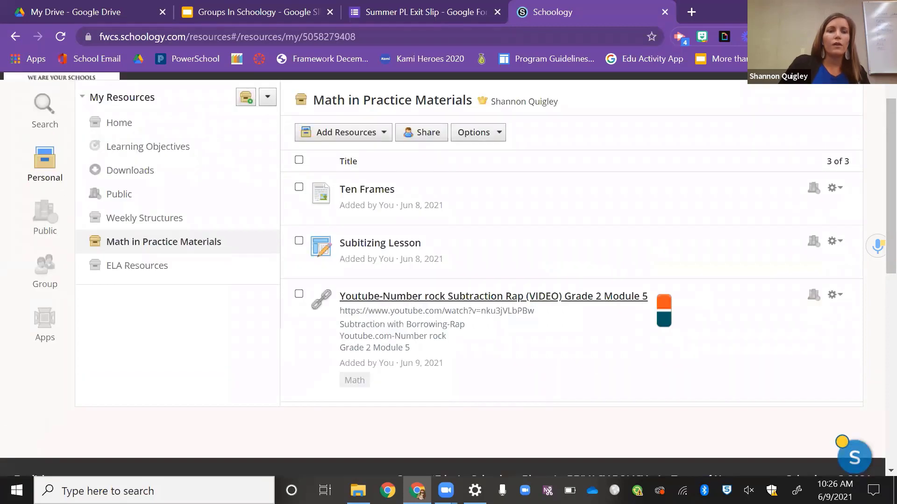
Return to the public resources and review the sorting choices, the file format filter options and the listed resources.
click(47, 220)
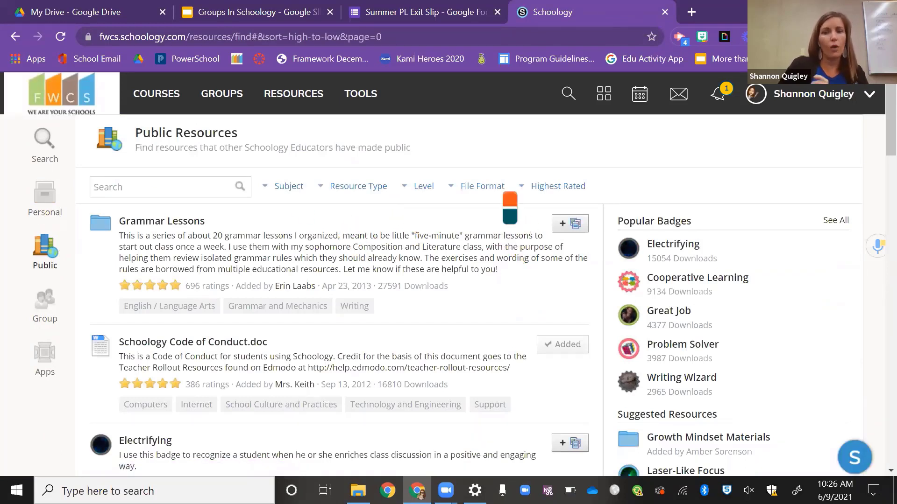
click(521, 186)
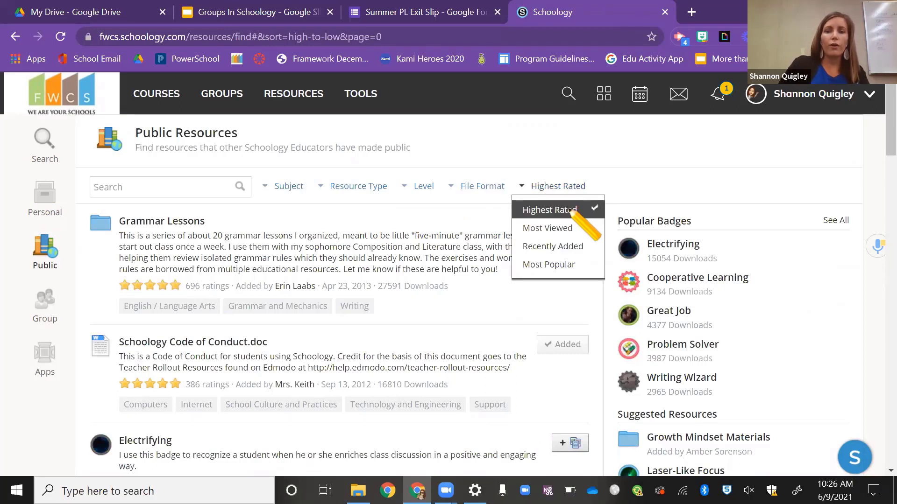
click(483, 187)
scroll(526, 279, down, 3)
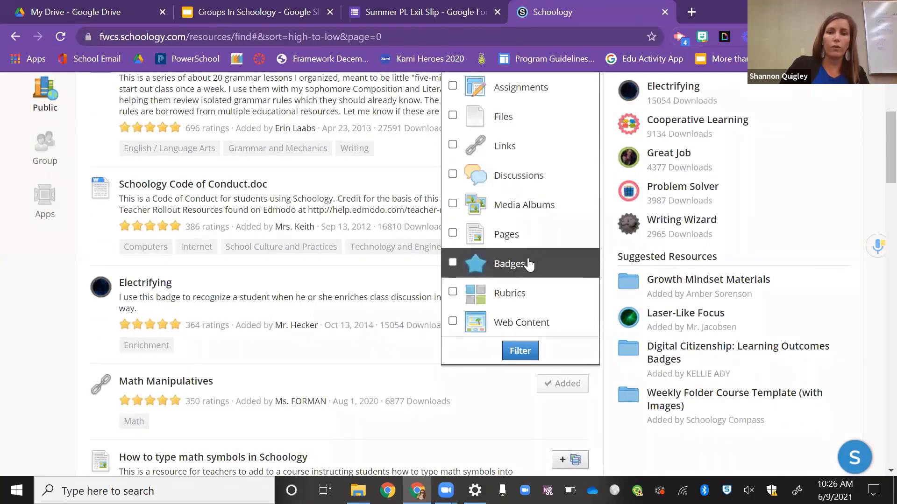
scroll(509, 154, up, 3)
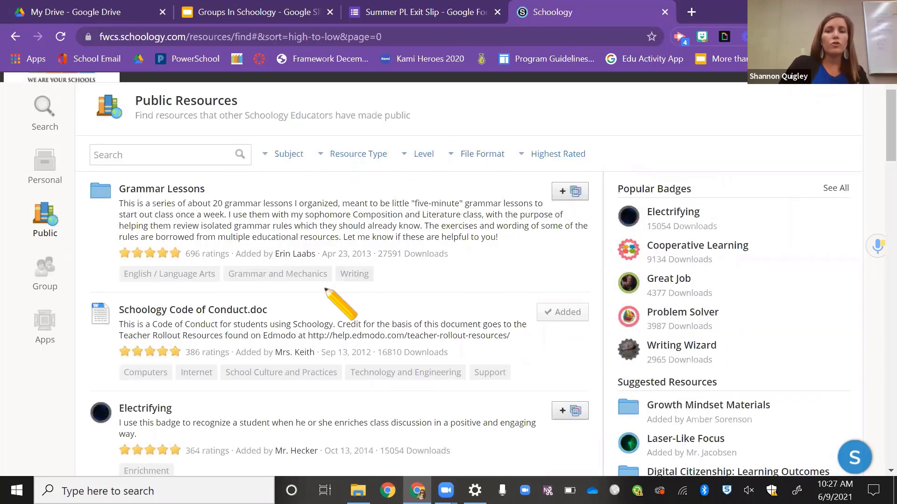
scroll(327, 291, down, 2)
scroll(327, 291, down, 2)
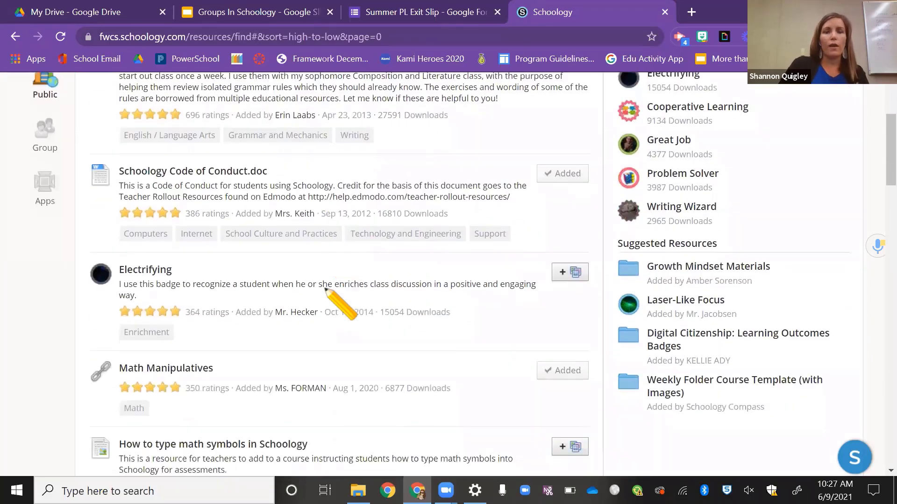
scroll(327, 290, up, 5)
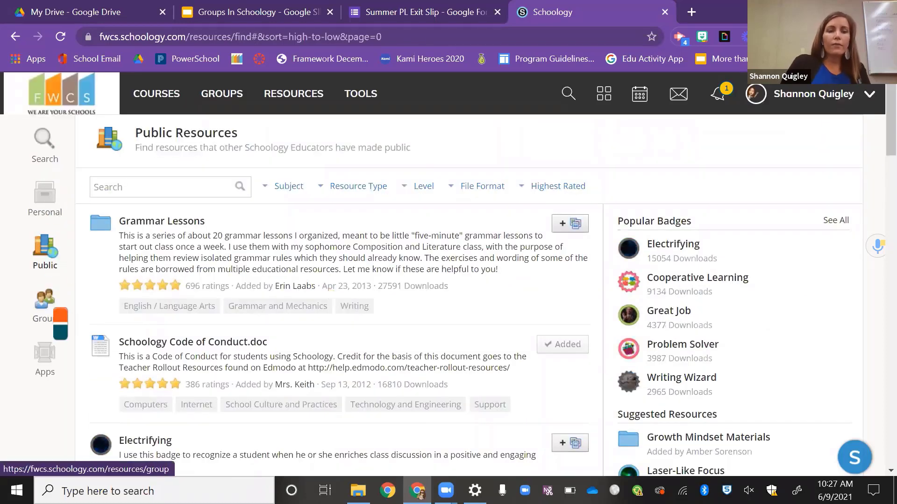
Open the group resources and look through the list of groups that share resources.
click(46, 310)
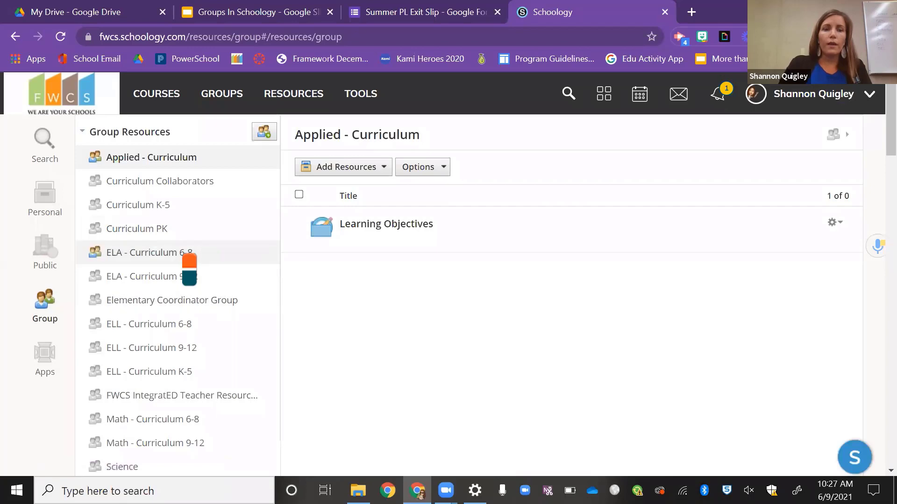
scroll(189, 267, down, 3)
scroll(189, 267, up, 3)
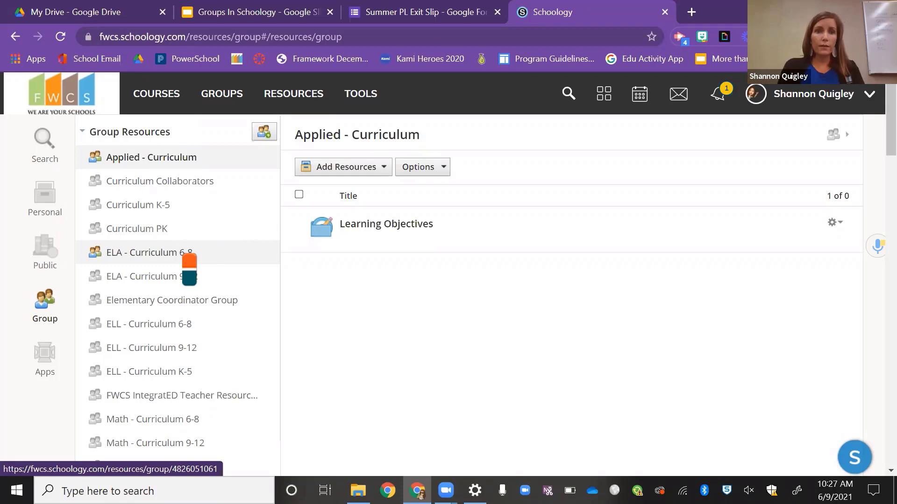
Switch to the Groups In Schoology presentation, scan the slides after Personal Resources, and return to the group resources in Schoology.
click(236, 12)
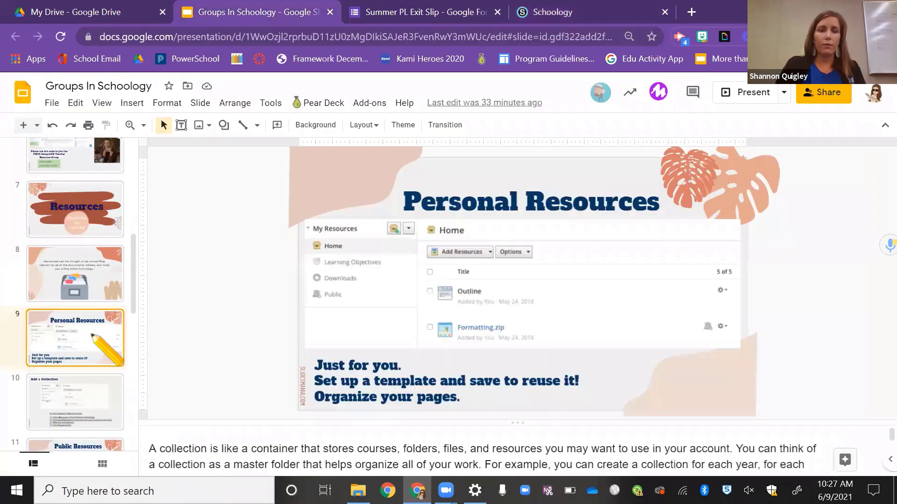
scroll(108, 347, down, 4)
scroll(107, 348, down, 3)
scroll(108, 348, up, 4)
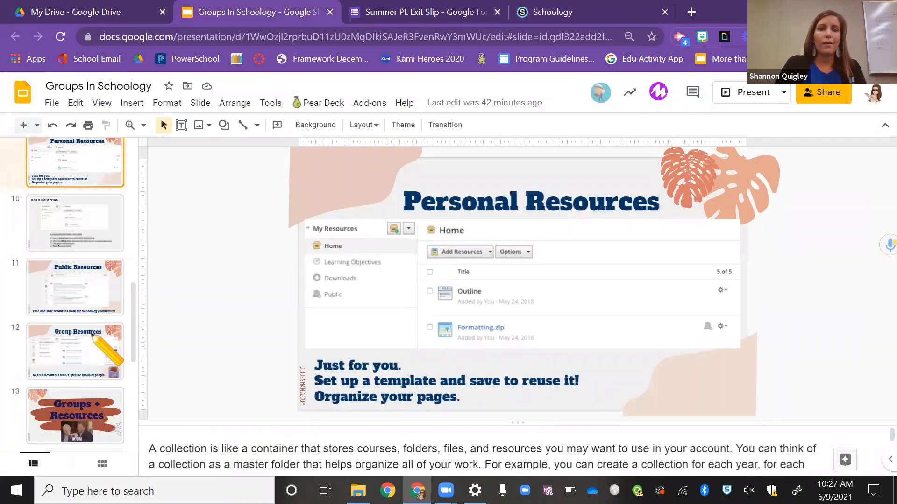
click(535, 14)
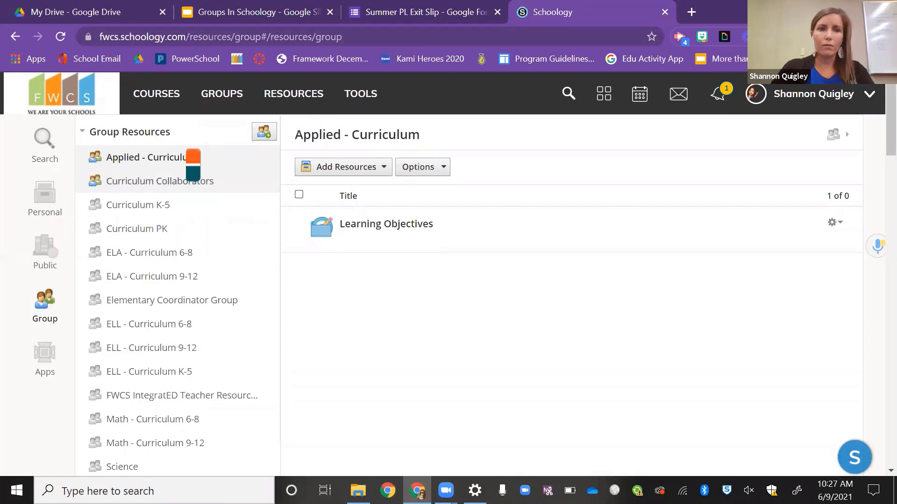
click(53, 293)
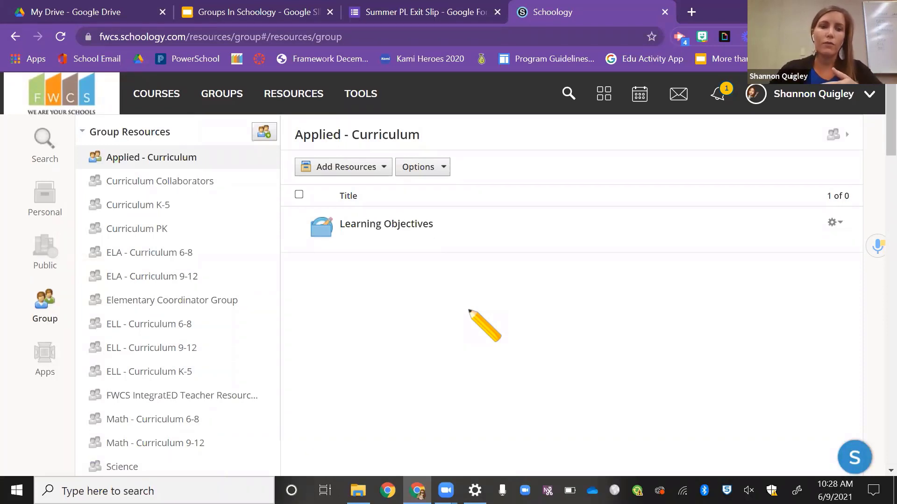
Browse the overview of joined groups, open the full My Groups list and look through its curriculum groups.
click(223, 93)
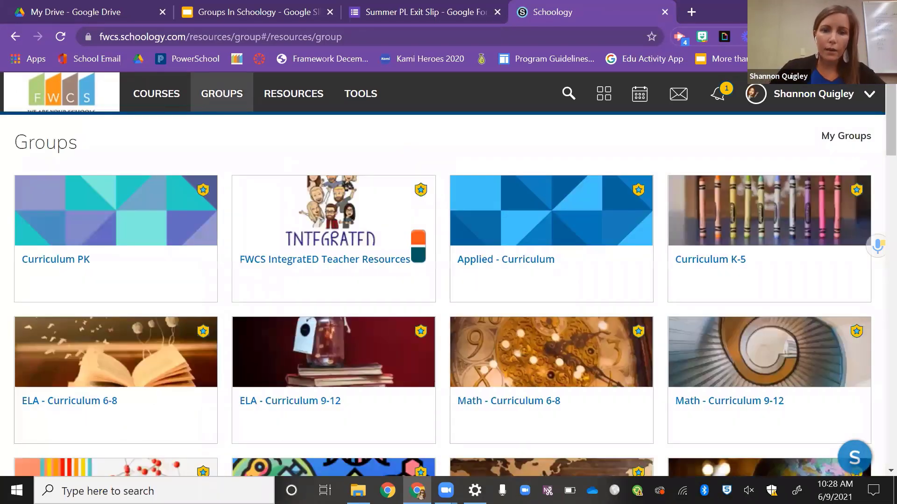
scroll(419, 245, down, 3)
scroll(418, 246, down, 2)
scroll(757, 176, up, 5)
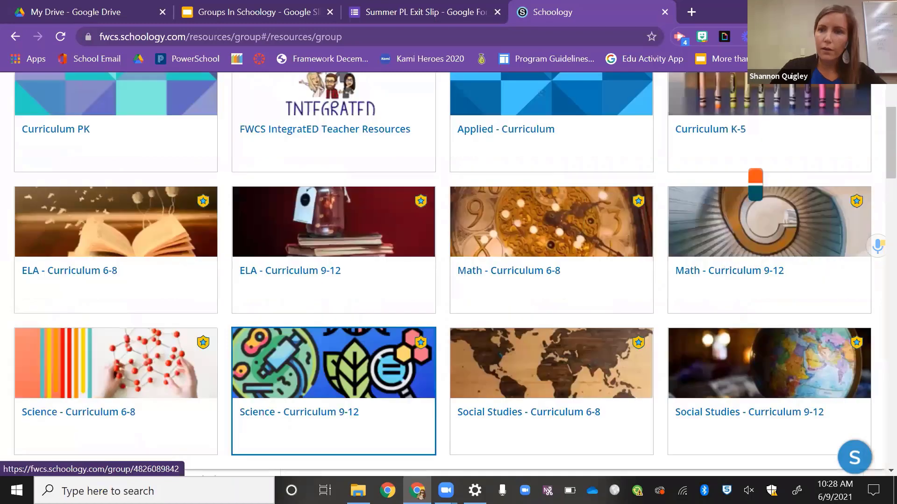
click(846, 119)
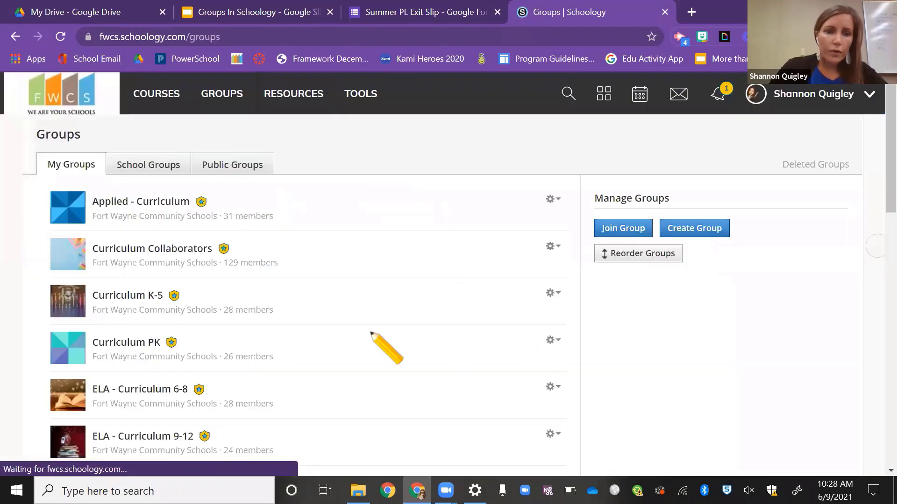
scroll(372, 333, down, 7)
scroll(371, 333, down, 9)
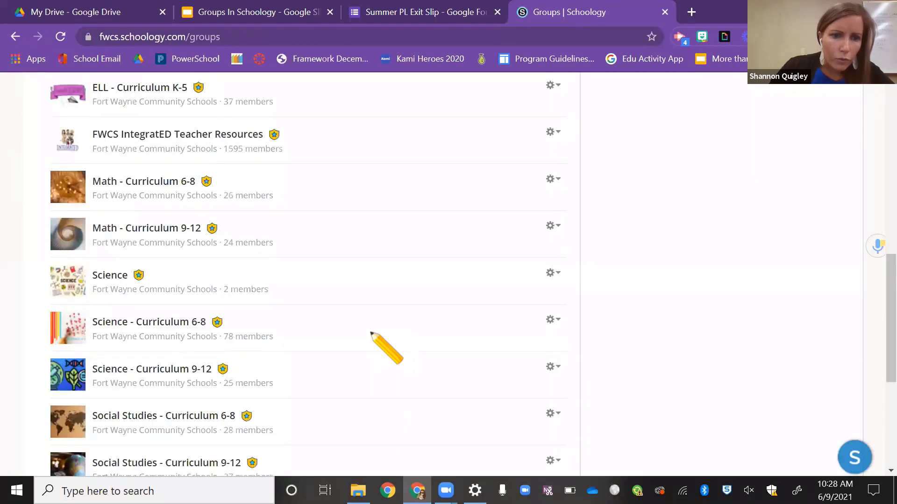
Return to the first page of the My Groups list and look through the groups listed there.
scroll(372, 333, up, 1)
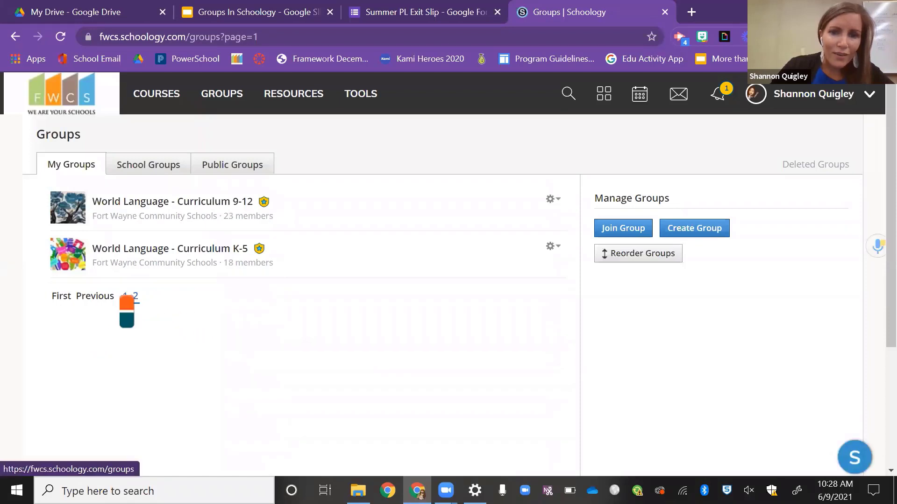
click(125, 299)
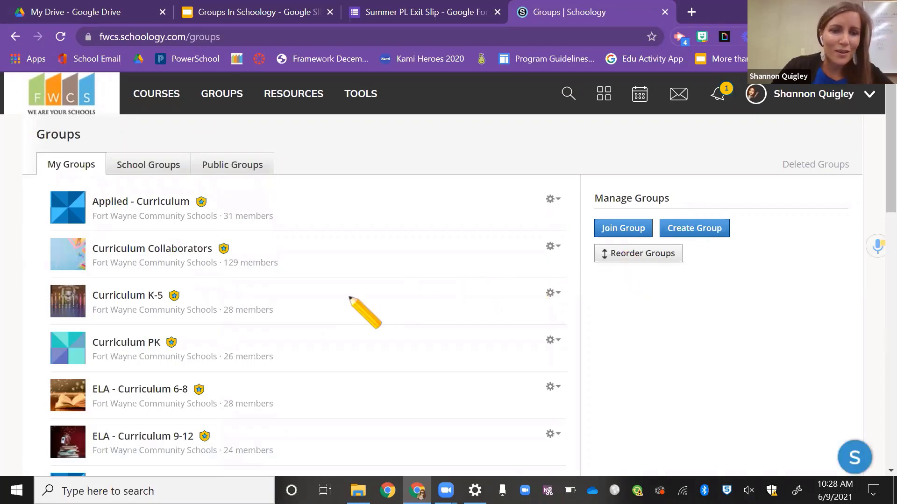
scroll(358, 299, down, 4)
scroll(357, 310, down, 5)
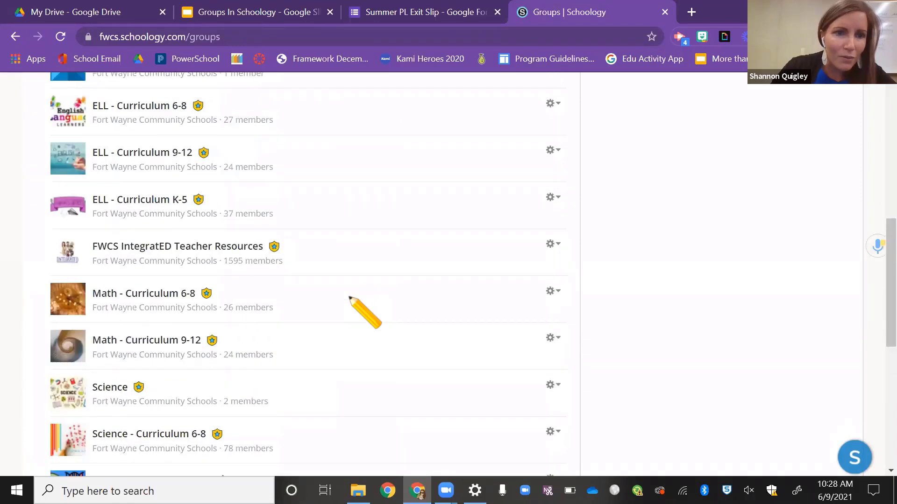
scroll(350, 297, up, 8)
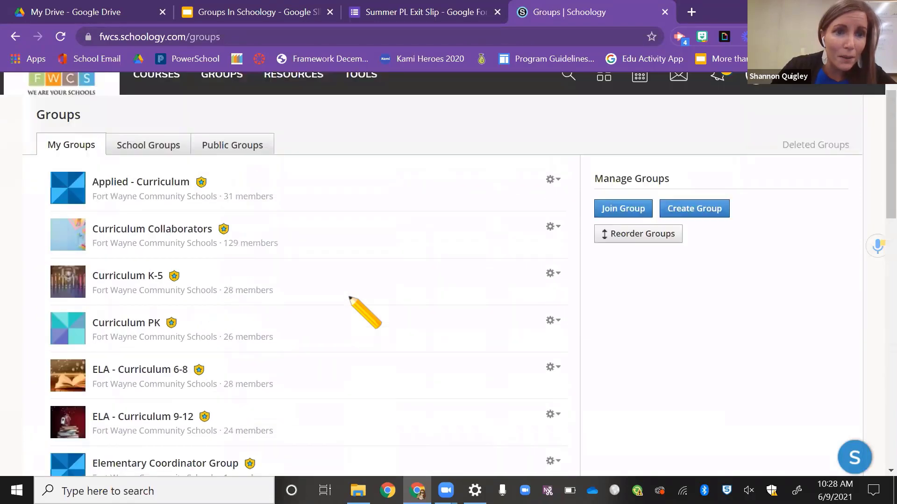
scroll(349, 298, down, 10)
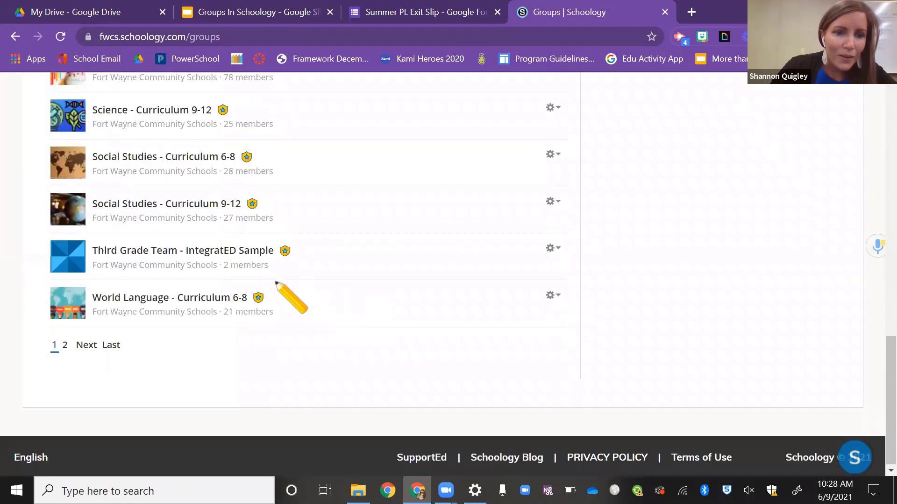
Open the resources of the Third Grade Team - IntegratED Sample group and go to the Monday folder within Week of August 23-27.
click(240, 252)
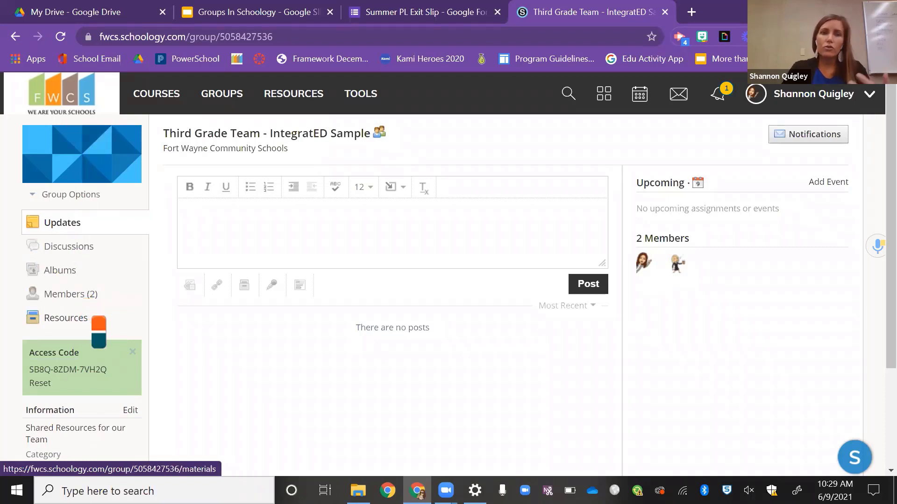
click(99, 322)
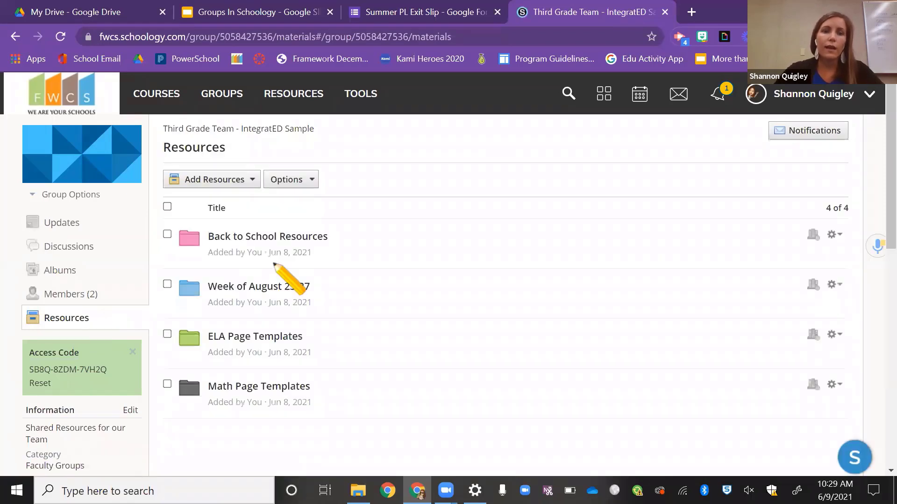
scroll(276, 266, down, 2)
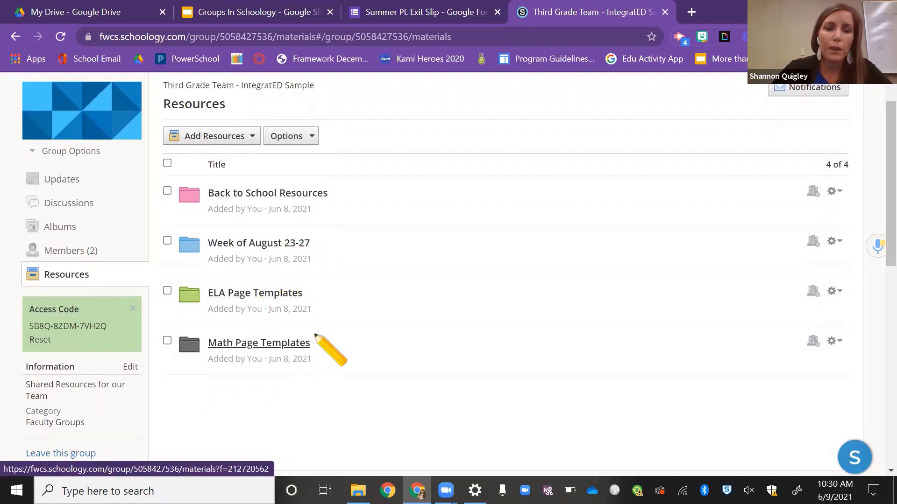
click(261, 243)
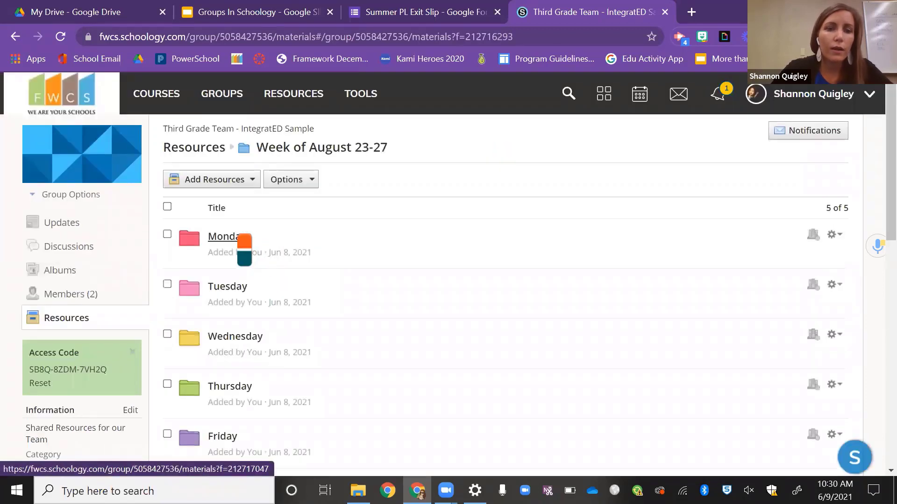
click(241, 237)
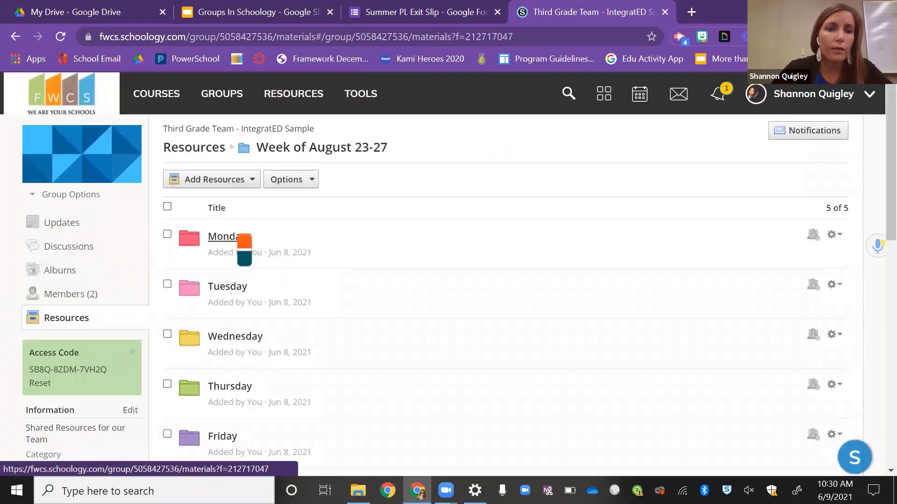
Start a new page in the Monday folder and title it Work Station Choice Board.
click(252, 180)
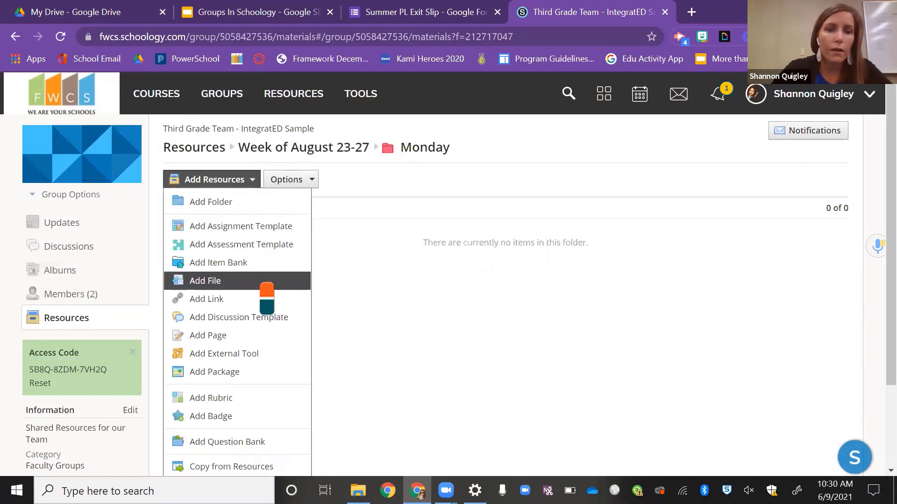
scroll(261, 290, down, 1)
scroll(265, 299, down, 1)
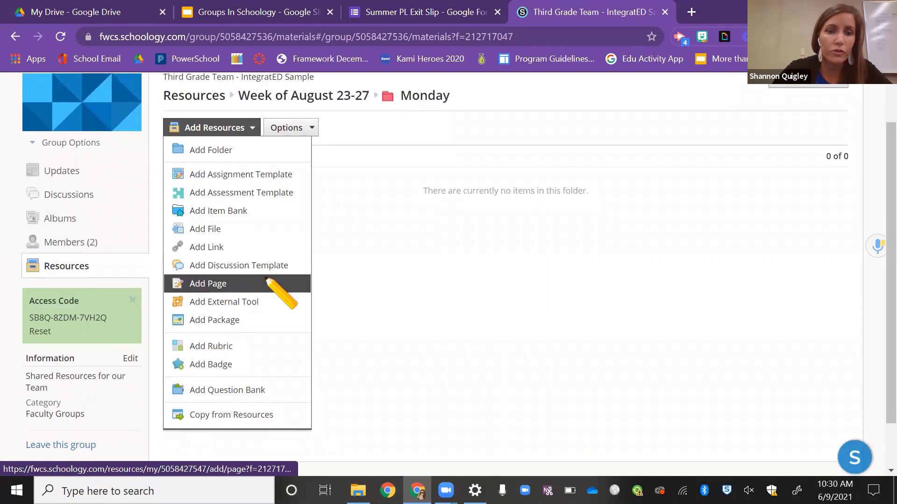
click(265, 281)
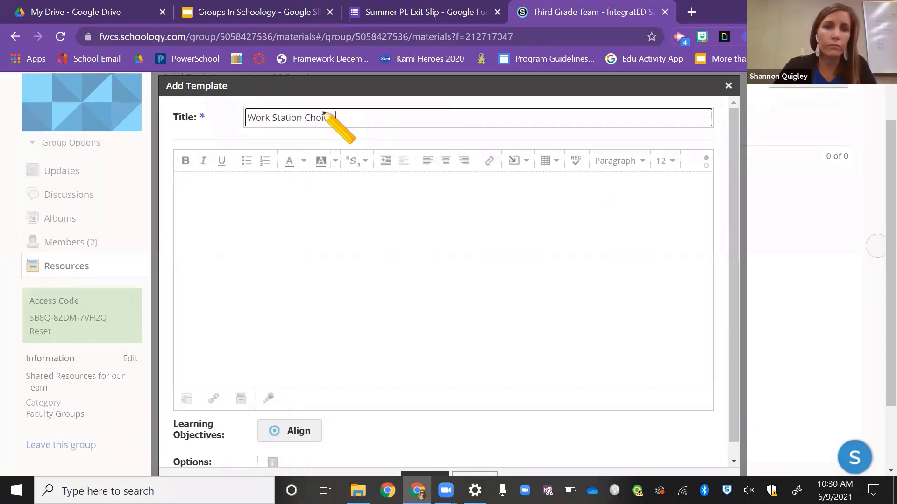
click(358, 191)
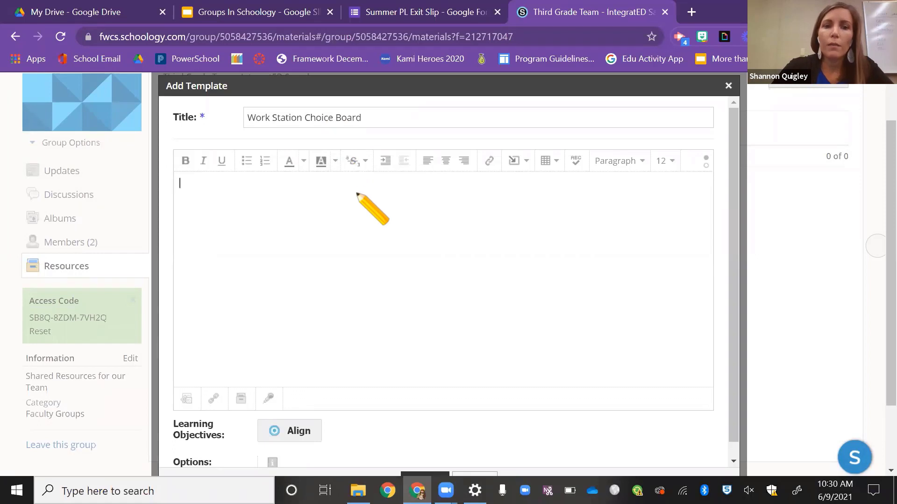
Insert content from the Google Drive Resource App into the page body and search the drive for Choice Board.
click(523, 168)
mouse_move(522, 183)
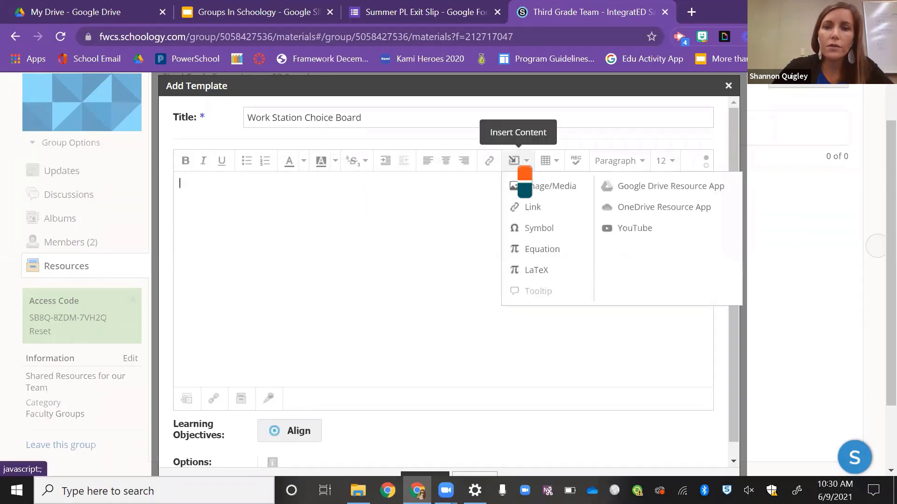
click(617, 188)
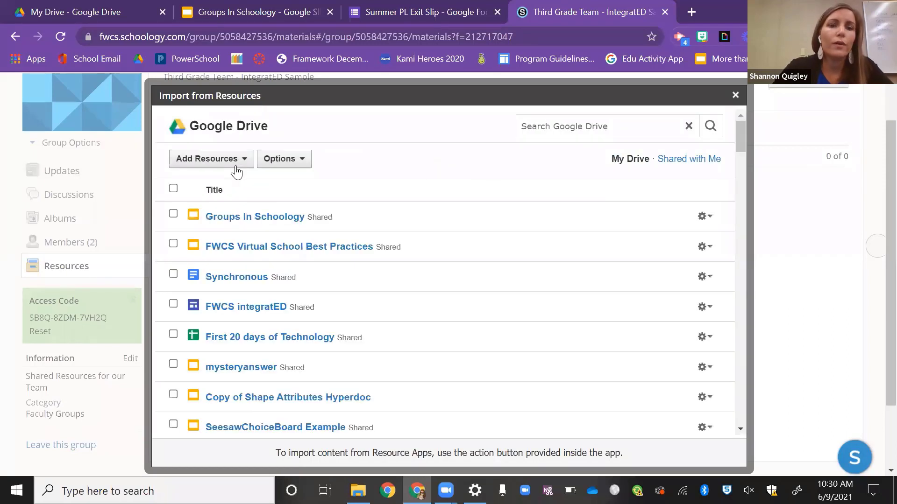
click(608, 130)
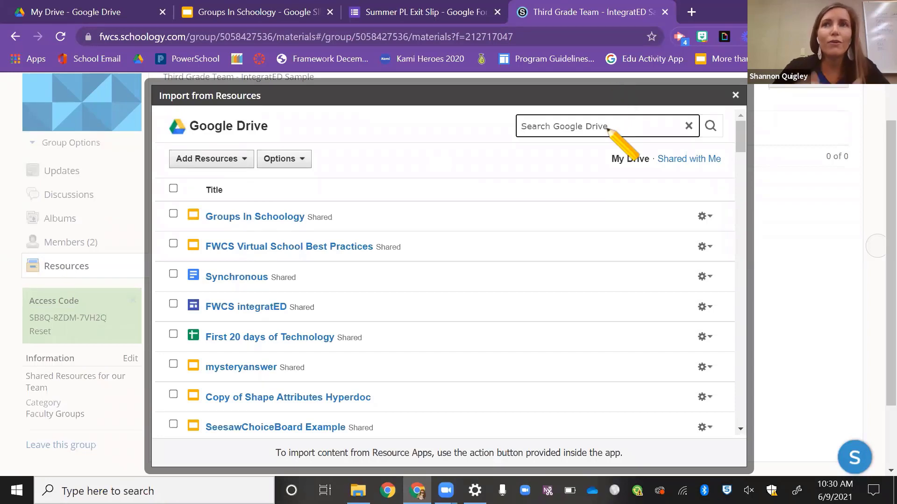
text(Choic)
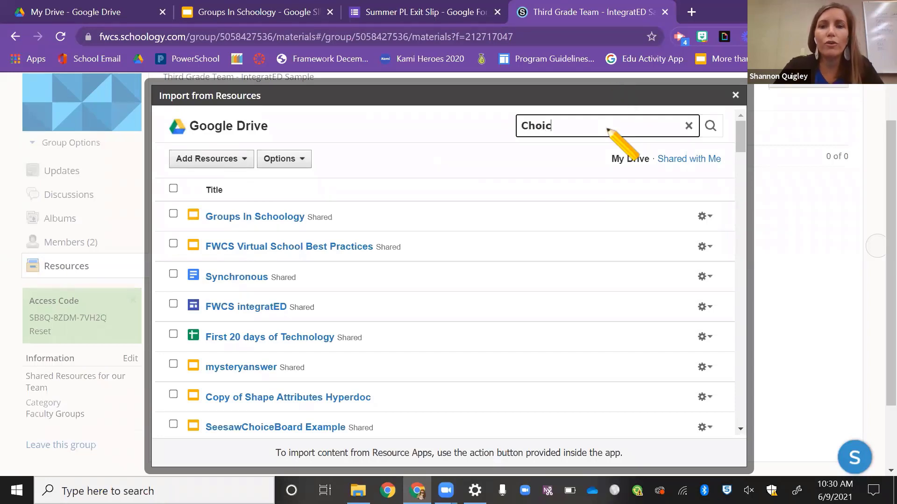
text(e Board)
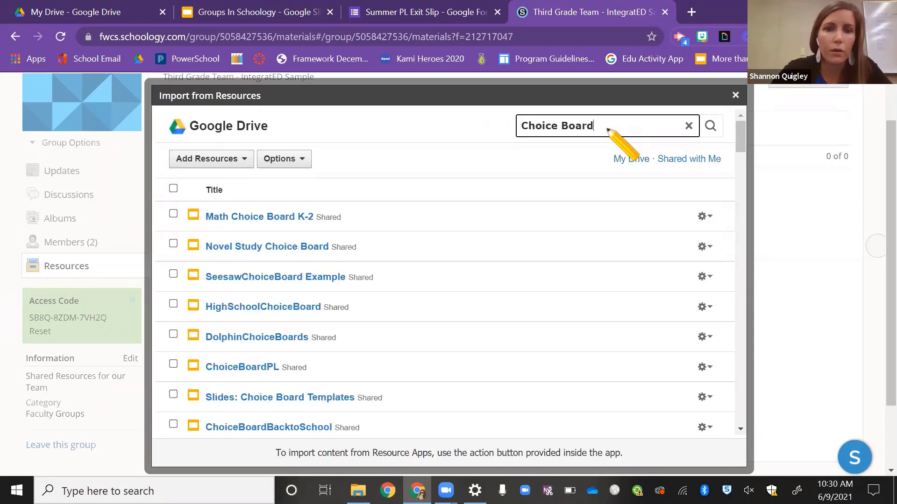
Embed the SeesawChoiceBoard Example presentation in the page and submit the page to the Monday folder.
click(172, 275)
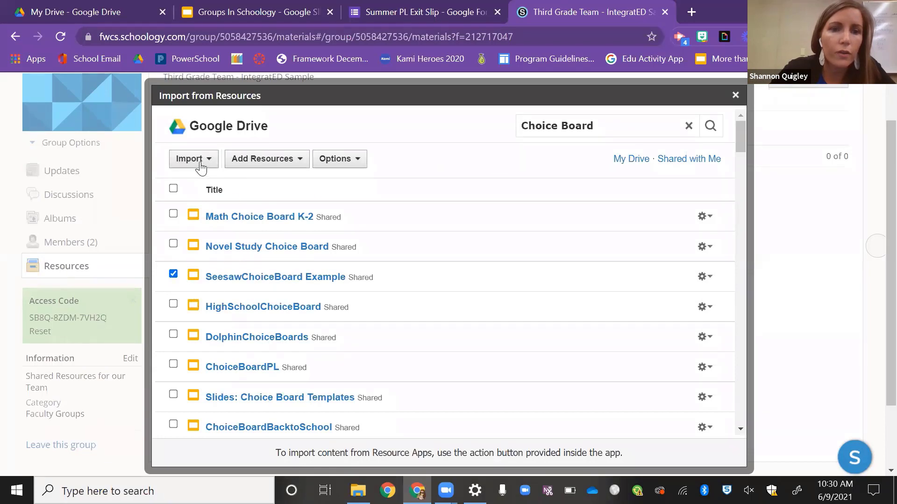
click(209, 159)
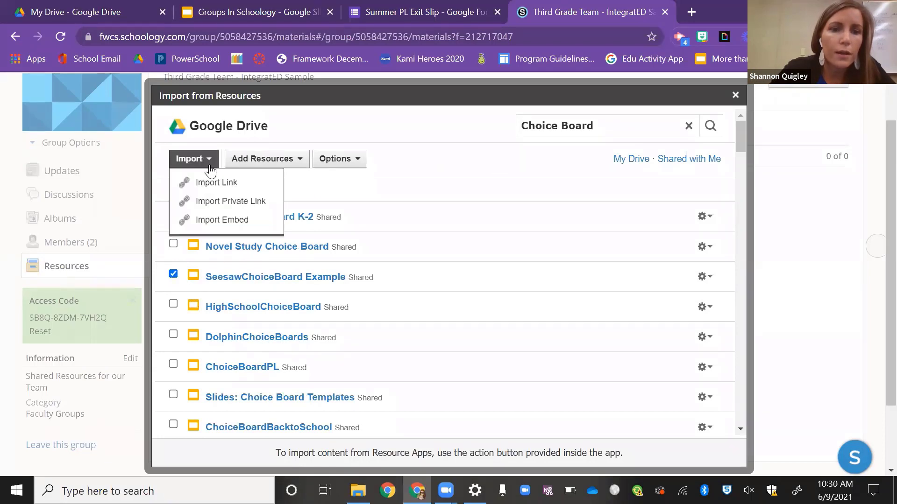
click(223, 218)
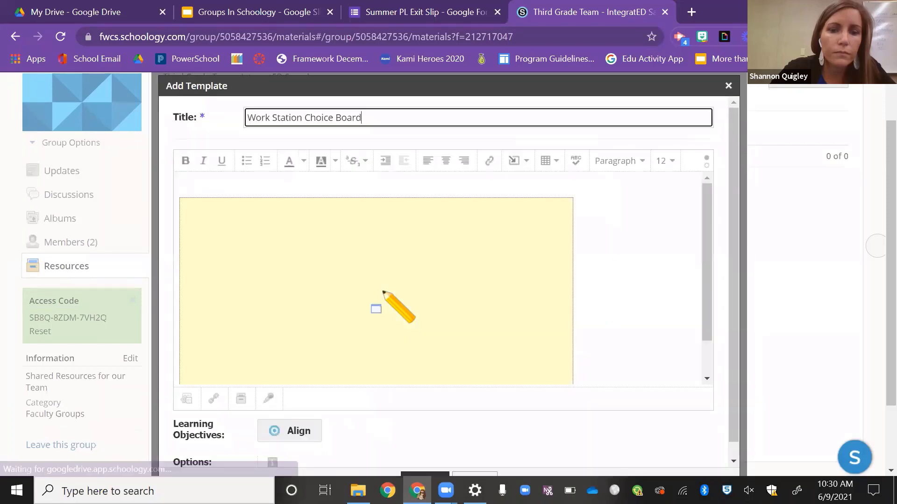
scroll(621, 299, down, 5)
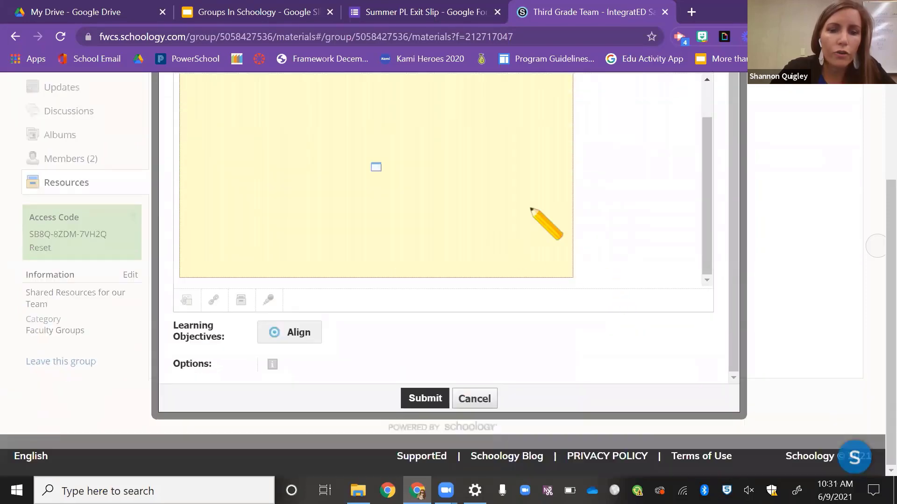
click(426, 398)
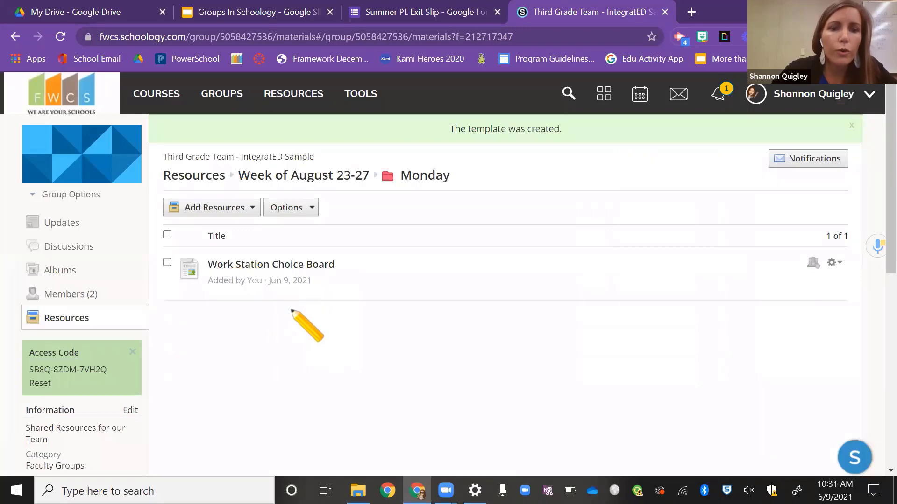
Return to the Week of August 23-27 folder, review the courses the Monday folder can be added to, and close the list without adding.
click(359, 178)
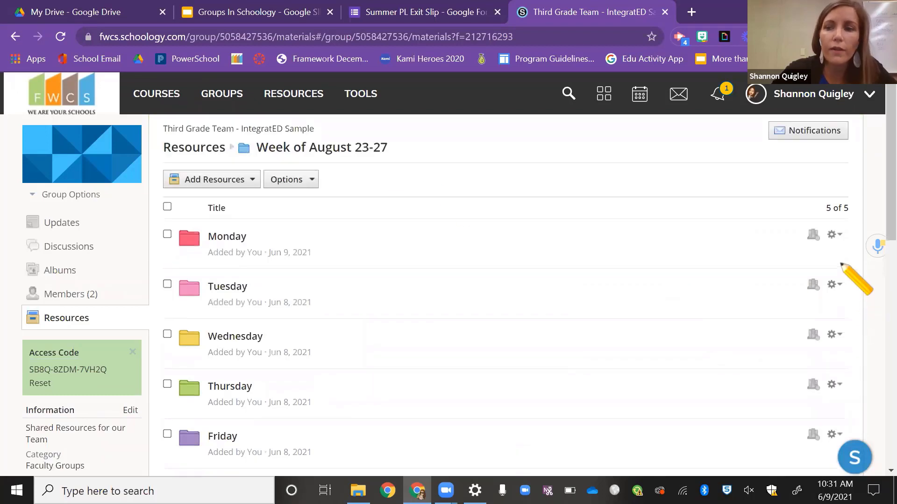
click(834, 235)
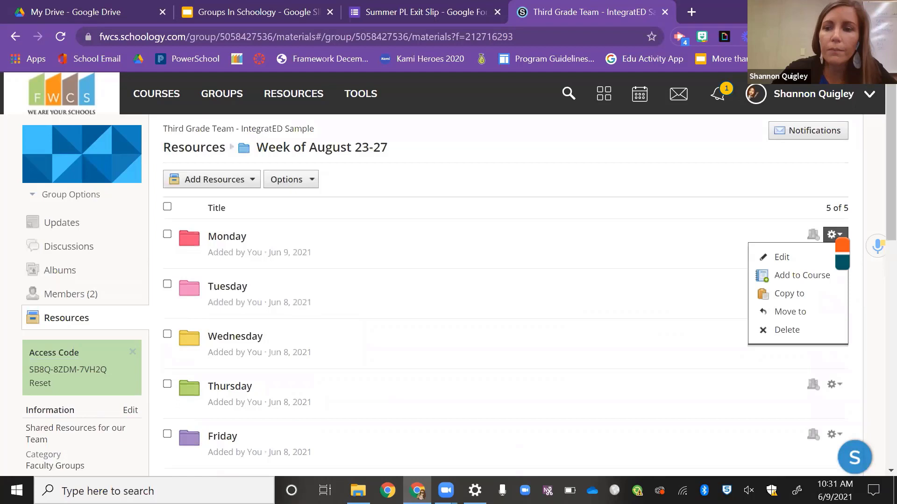
click(828, 278)
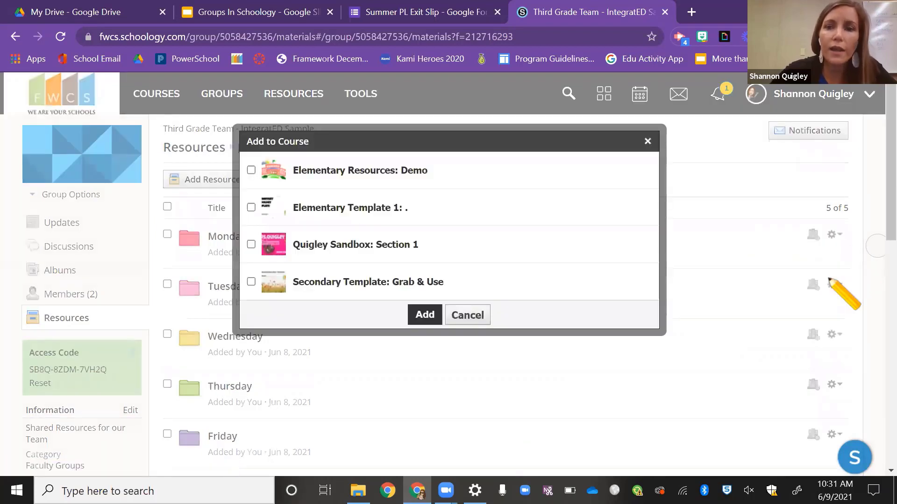
click(647, 141)
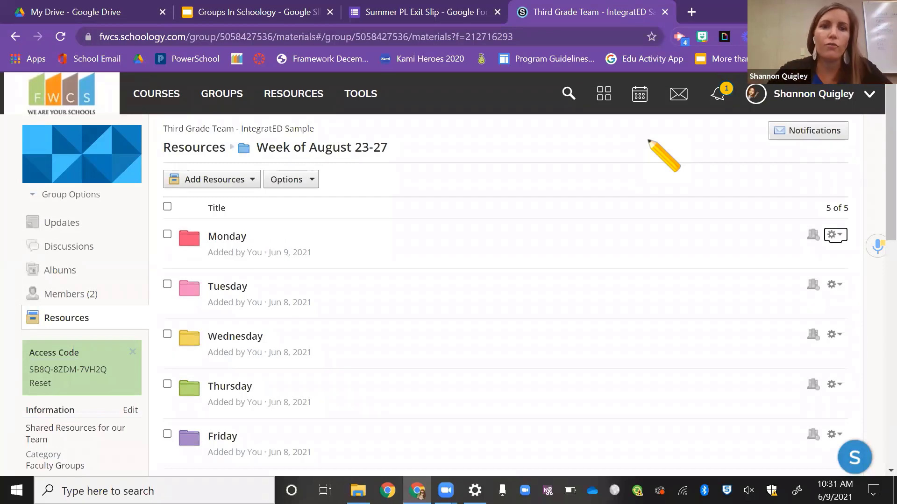
Review the weekday folders and the resource types that can be added, and open the group's member list.
scroll(232, 296, down, 1)
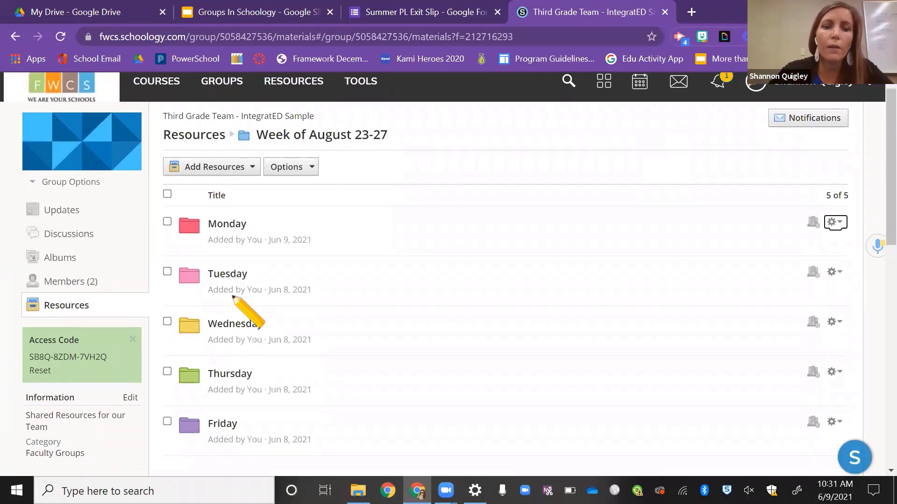
scroll(233, 297, down, 3)
scroll(180, 234, up, 3)
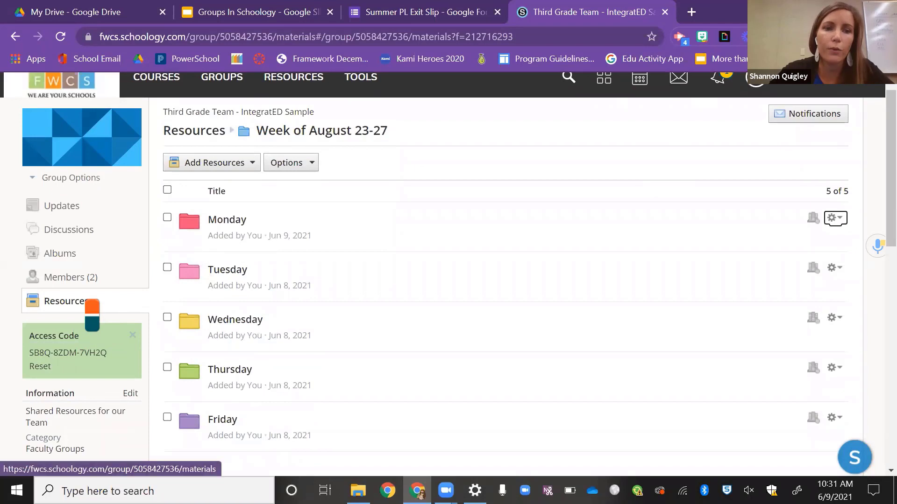
click(251, 164)
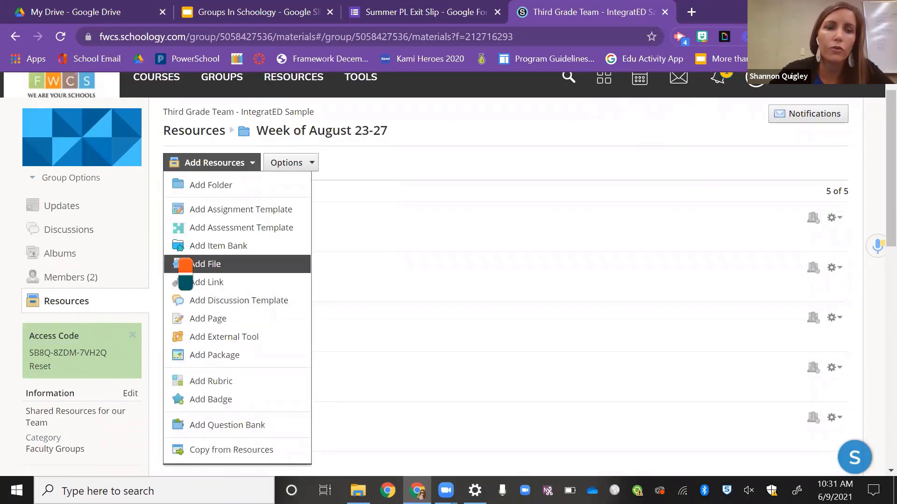
click(106, 286)
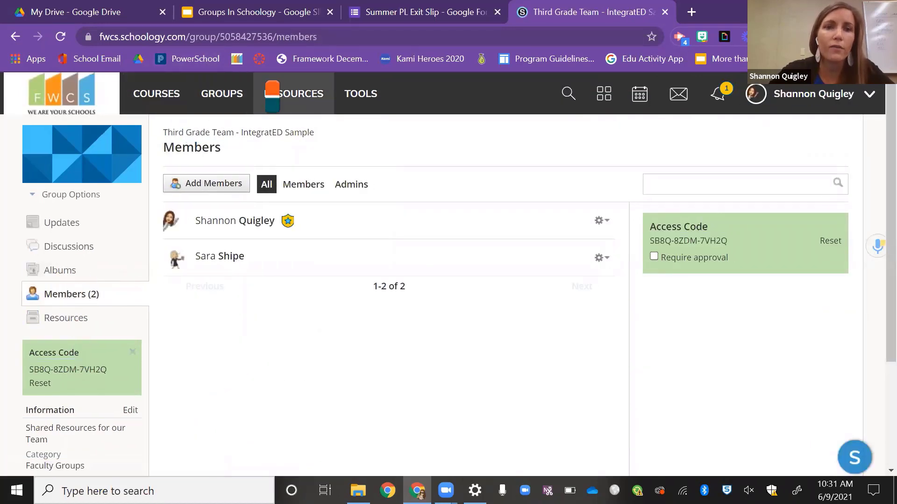
Open the kindergarten sandbox course and review the actions available for its About the Teacher page.
click(180, 95)
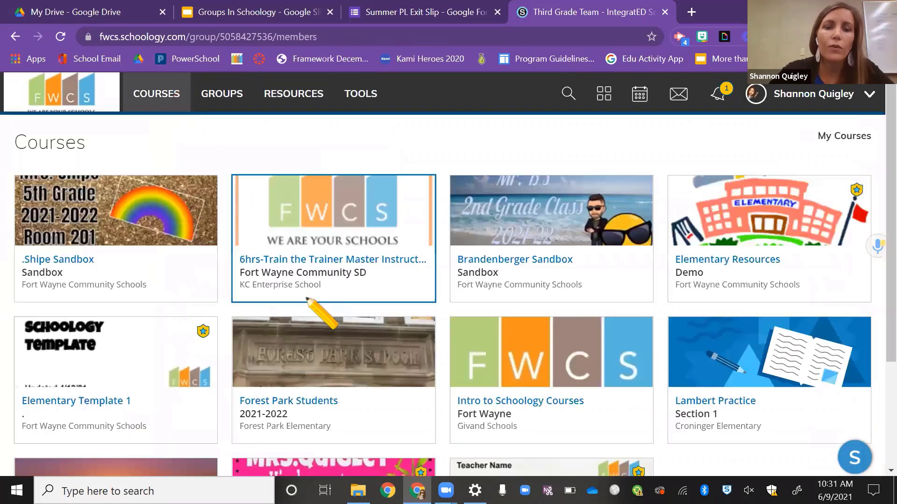
scroll(310, 315, down, 3)
click(312, 381)
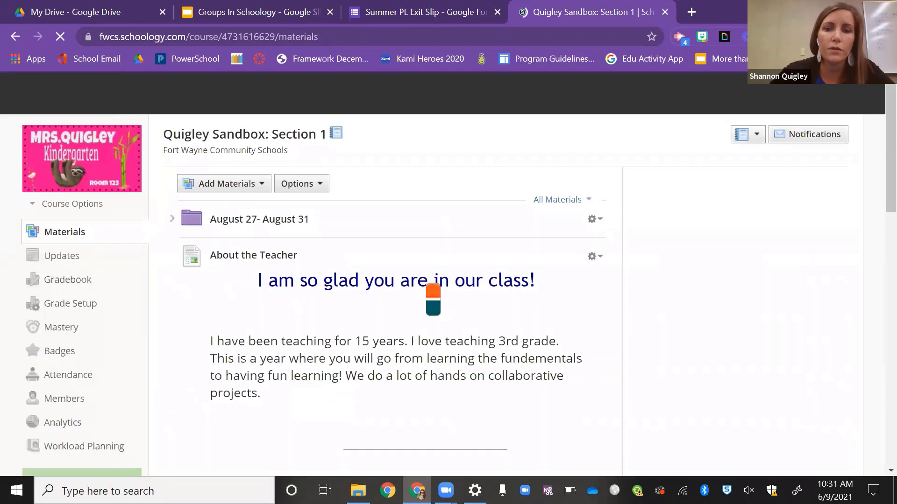
click(601, 257)
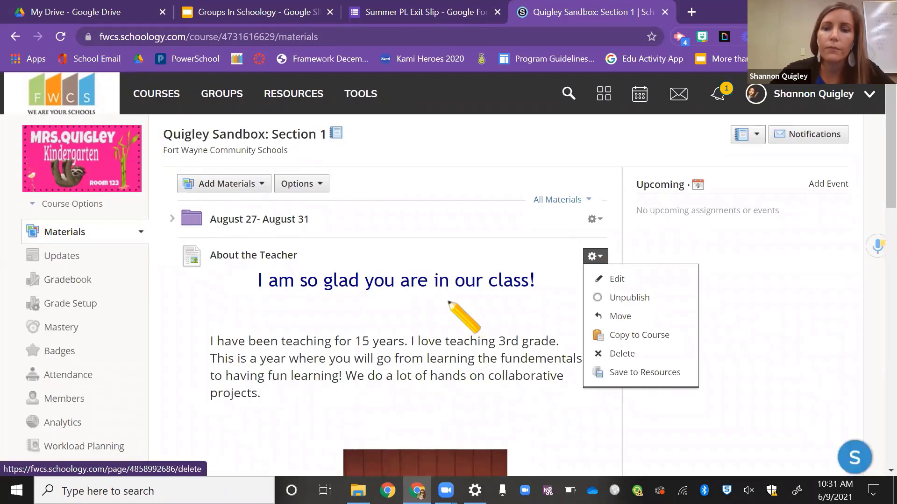
click(449, 301)
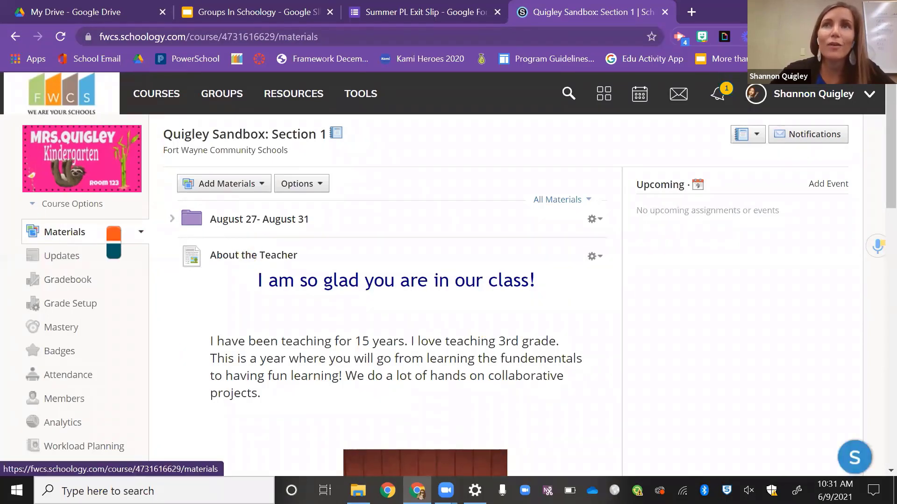
Review the course options, including Save Course to Resources, without choosing one, and open the personal resources.
click(327, 186)
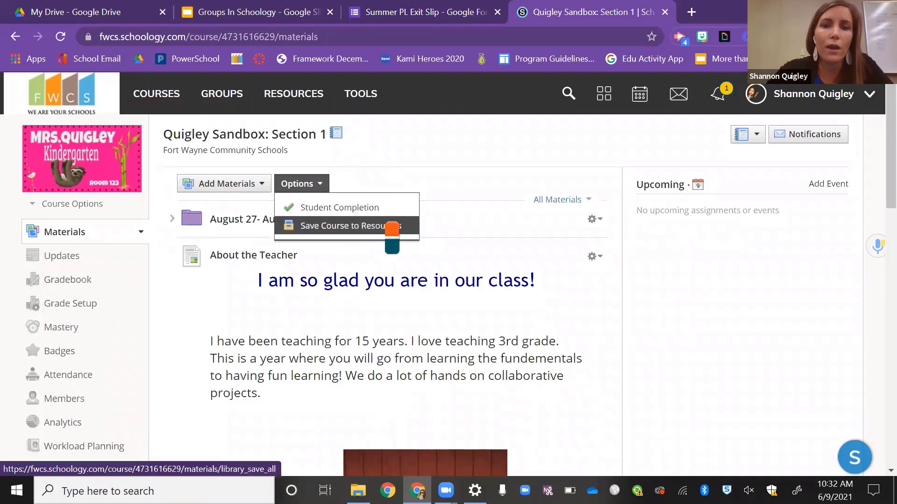
click(445, 248)
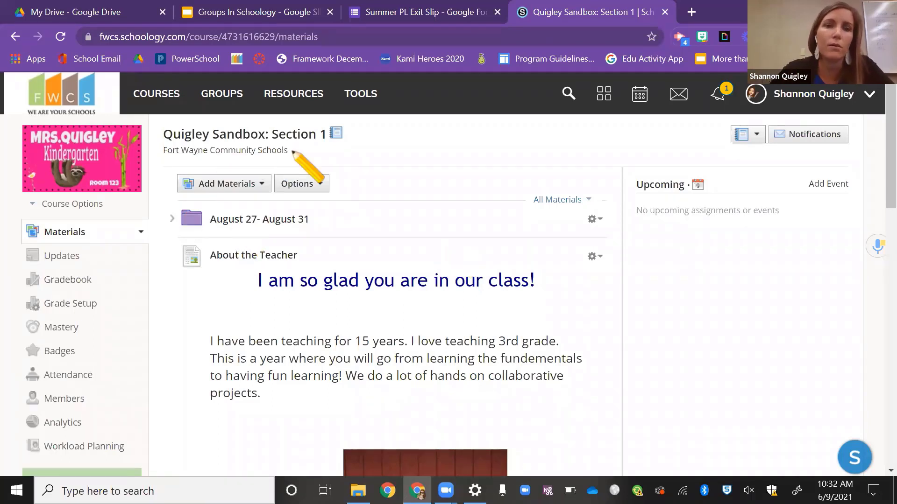
click(307, 96)
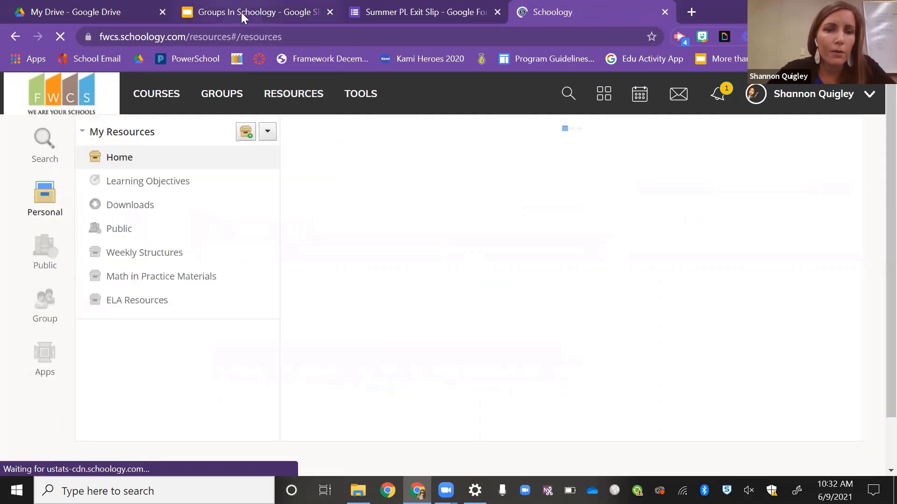
Switch to the Groups In Schoology presentation in Google Slides and review the Add a Collection, Public Resources and Group Resources slides.
click(241, 12)
click(100, 248)
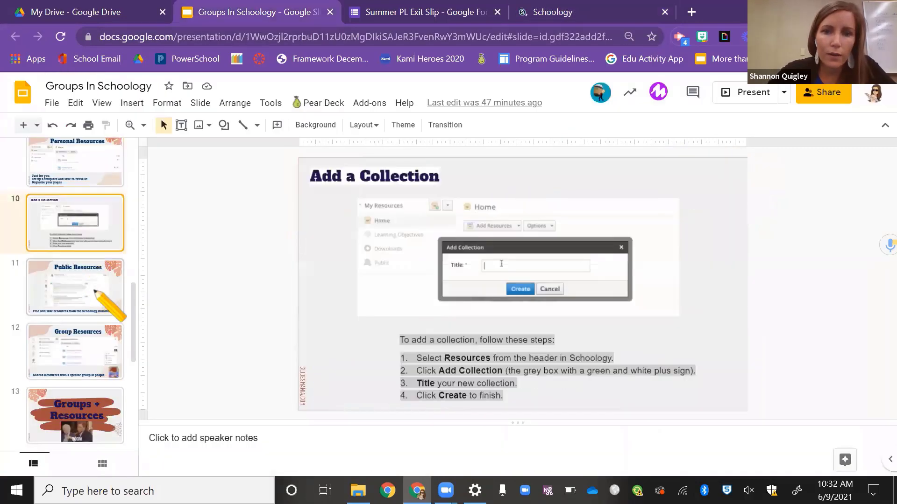
click(100, 284)
scroll(96, 288, down, 1)
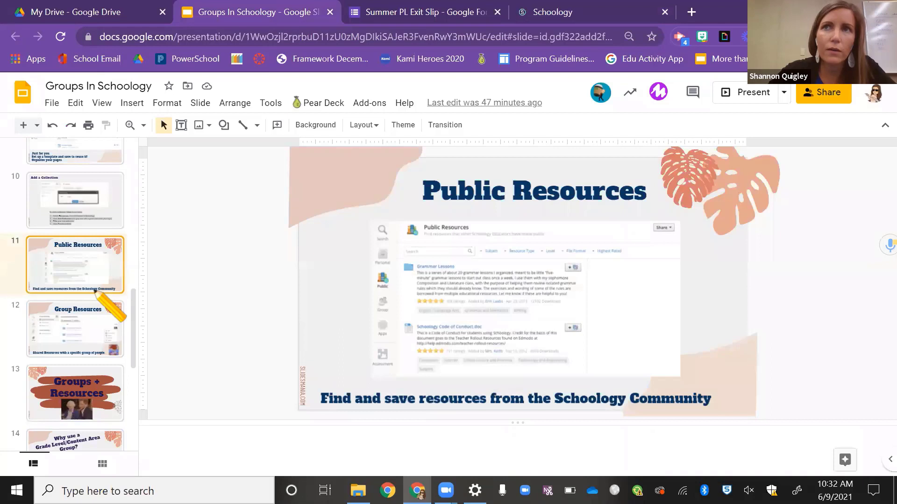
click(96, 311)
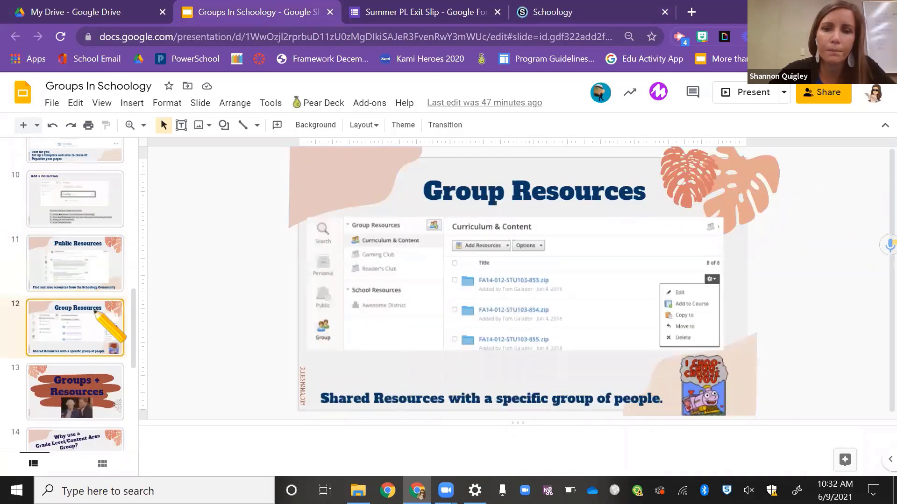
scroll(95, 312, down, 1)
scroll(388, 227, down, 1)
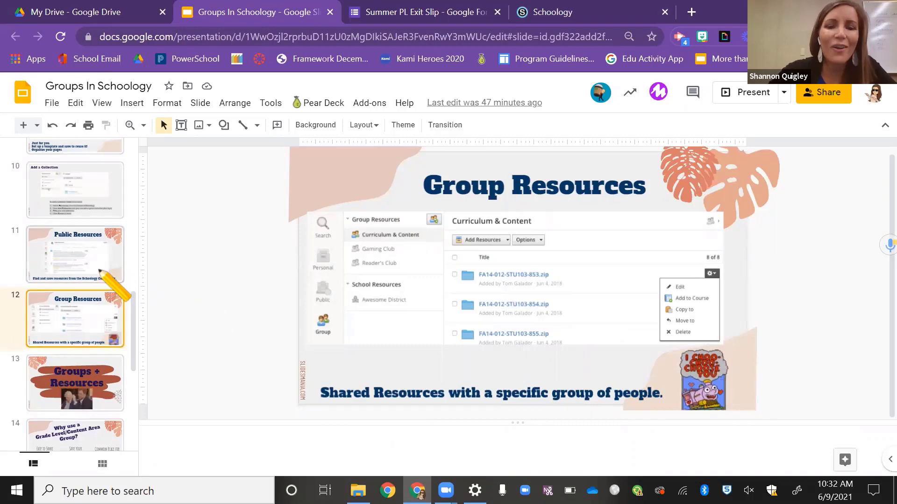
scroll(91, 299, down, 2)
scroll(80, 324, up, 5)
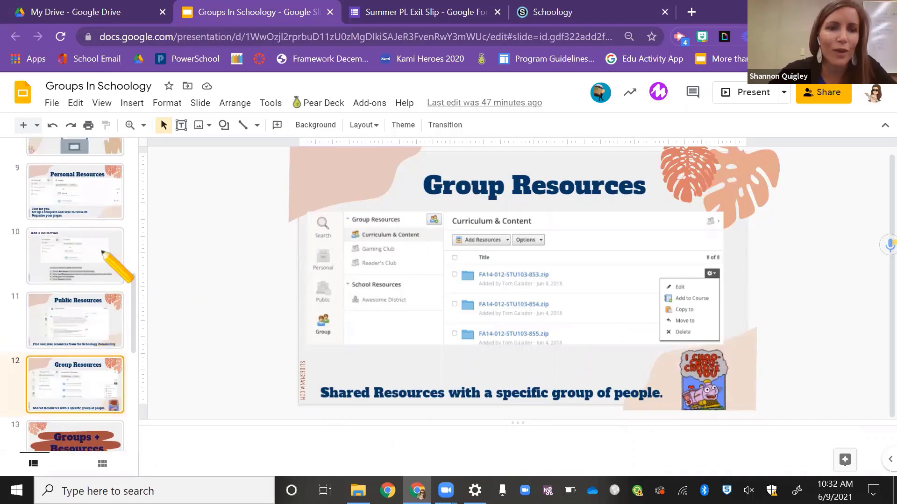
Review the slides from Personal Resources through Public Resources and Group Resources to the Groups + Resources title slide.
click(103, 214)
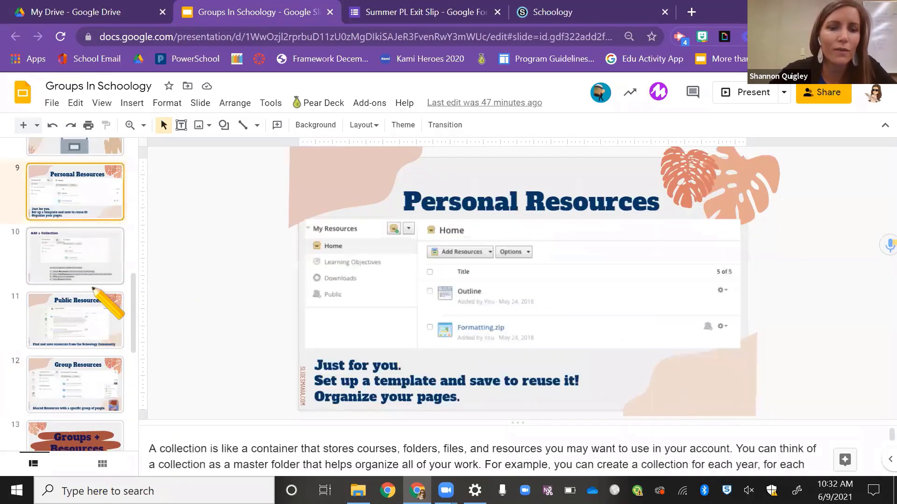
click(107, 306)
scroll(107, 305, down, 5)
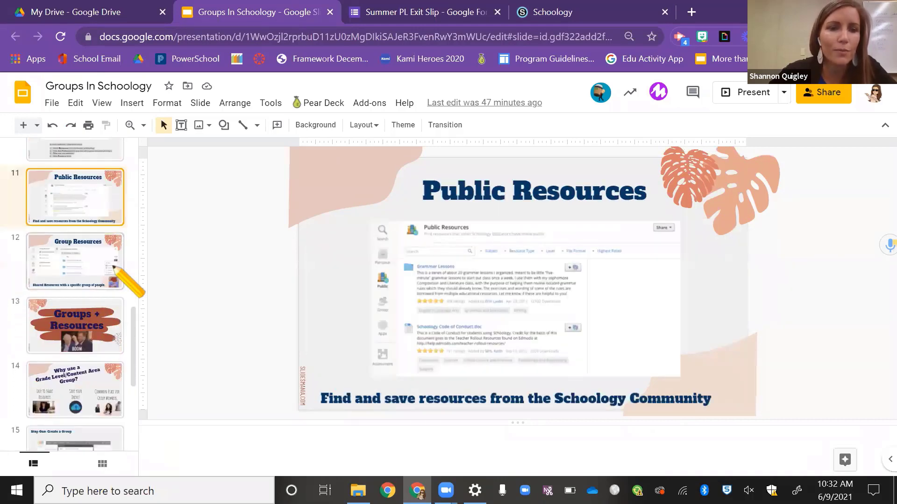
click(113, 268)
scroll(113, 268, down, 2)
click(113, 267)
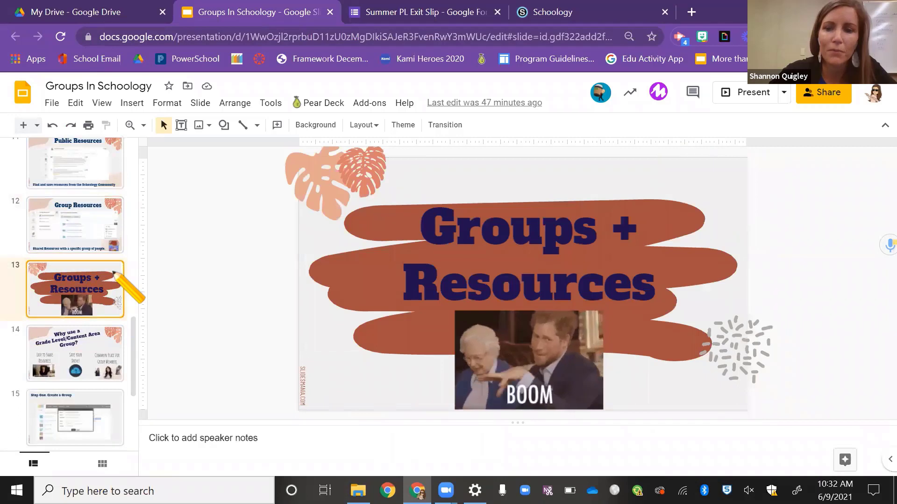
scroll(113, 273, down, 1)
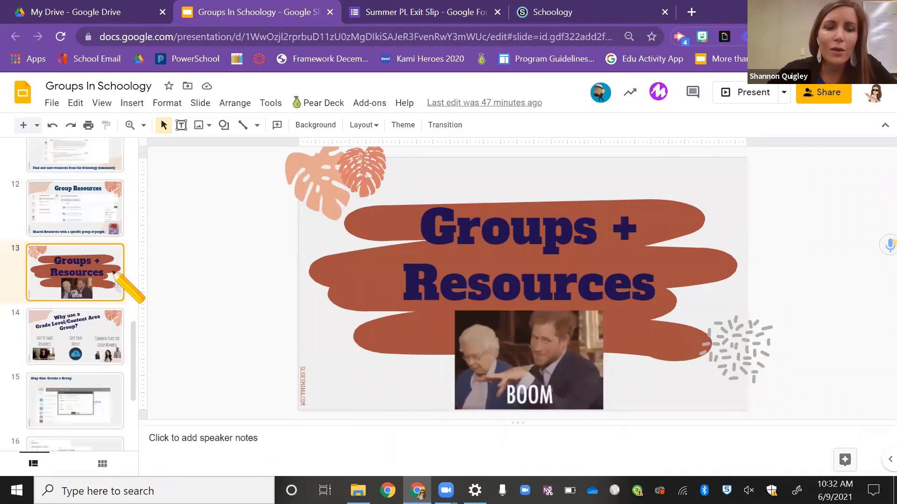
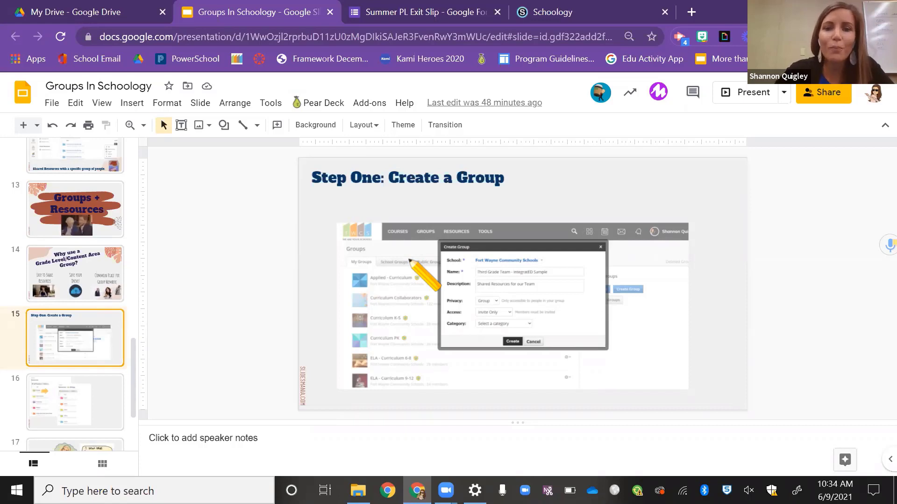
Switch back to Schoology and open the full My Groups list.
click(544, 12)
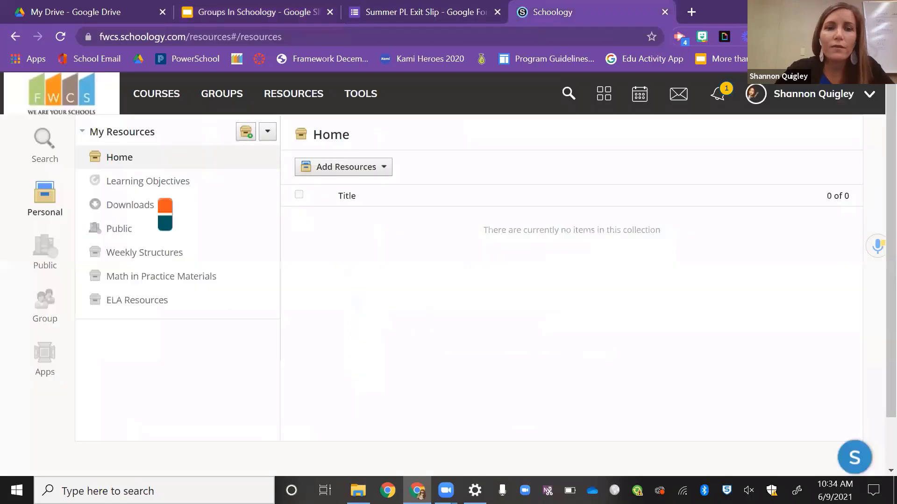
click(219, 99)
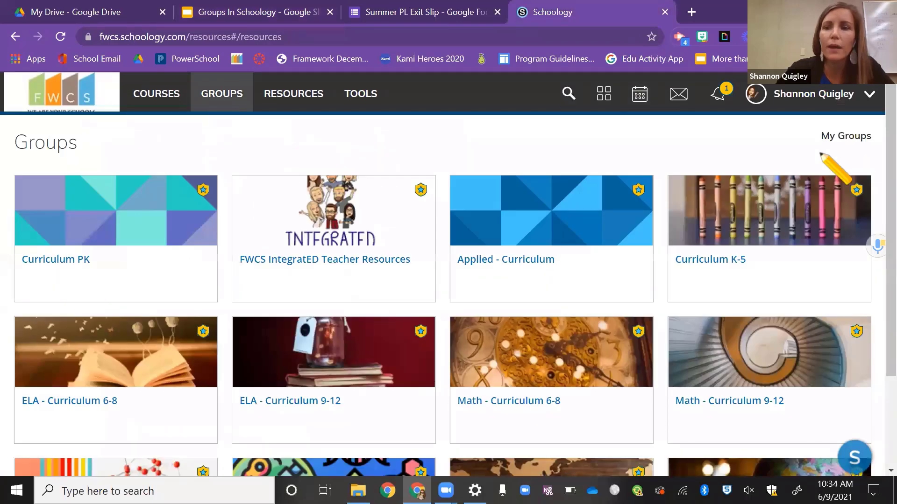
click(858, 140)
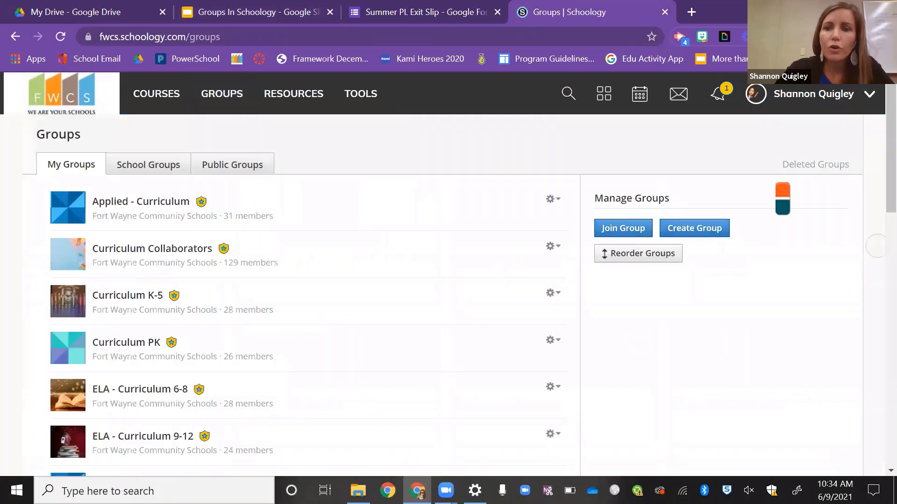
Start a new group and review its name field and privacy choices, leaving privacy set to Group.
click(722, 228)
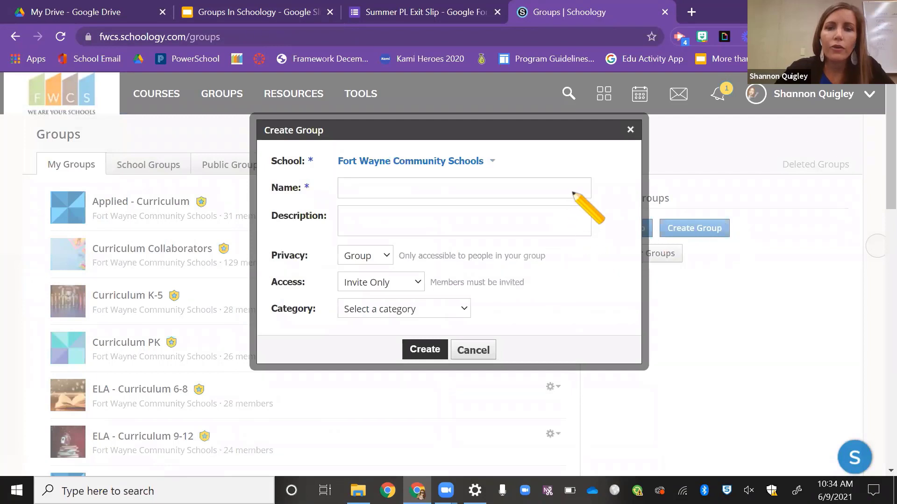
click(573, 192)
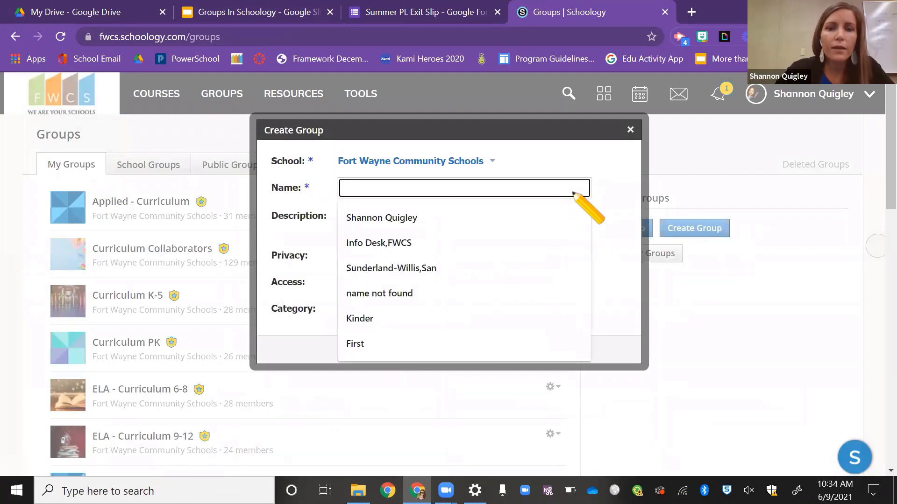
click(628, 208)
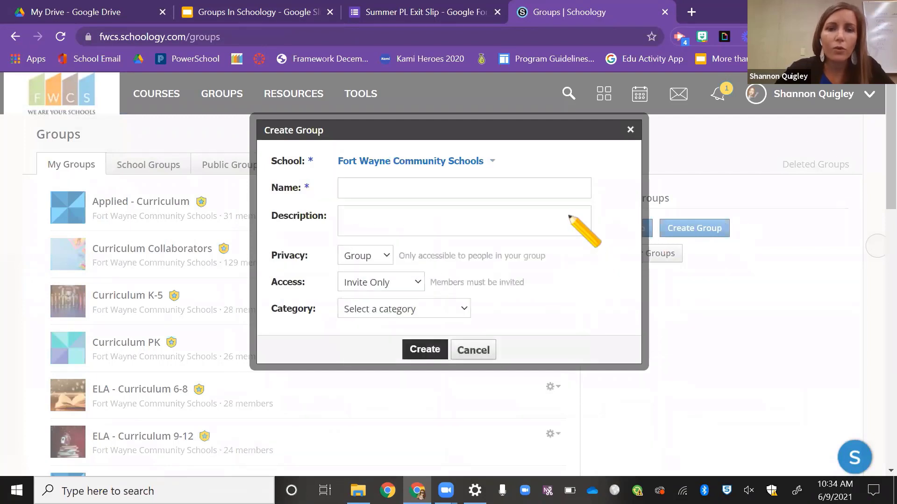
click(385, 257)
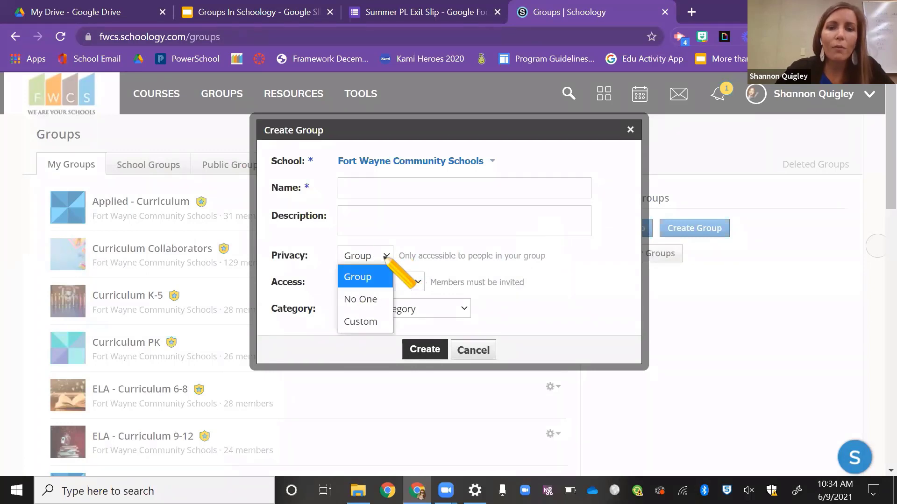
click(386, 258)
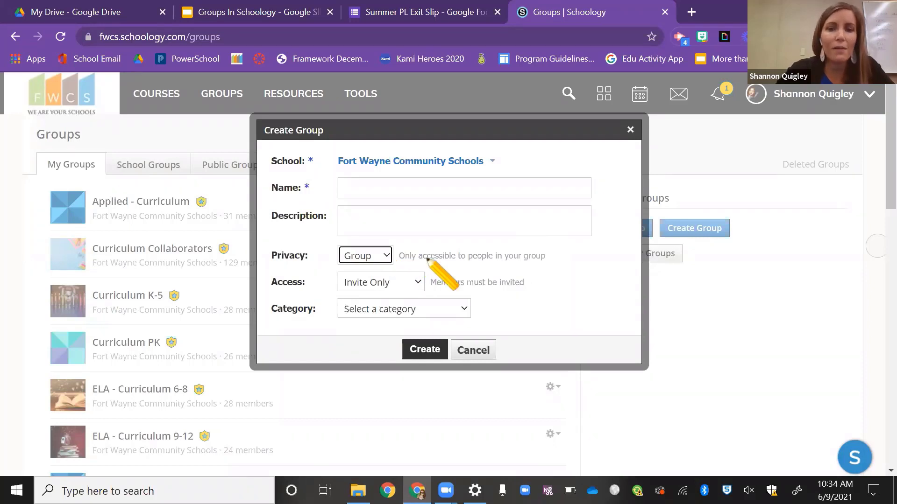
Keep access as Invite Only, choose the Faculty Groups category, and close the form without creating the group.
click(414, 287)
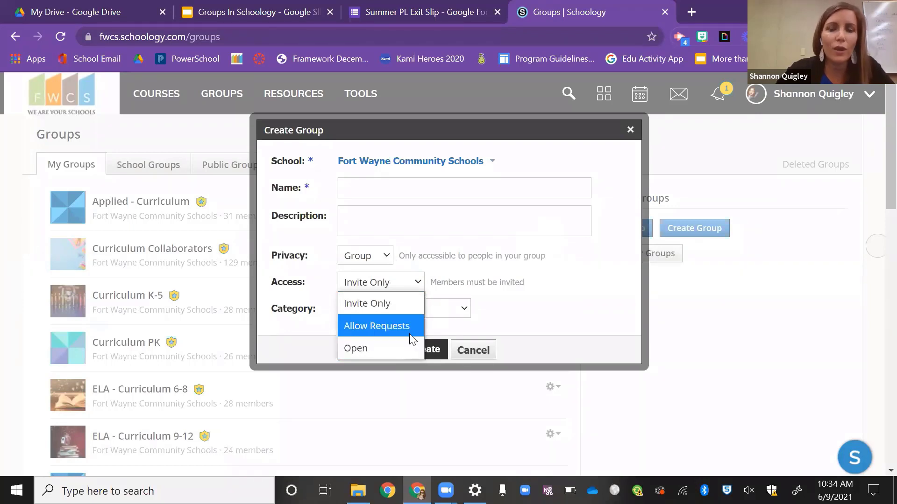
click(402, 308)
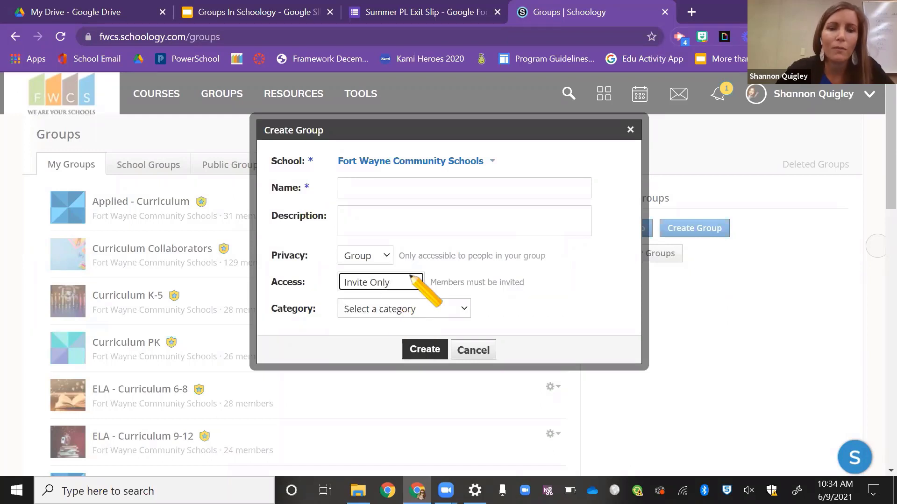
click(401, 312)
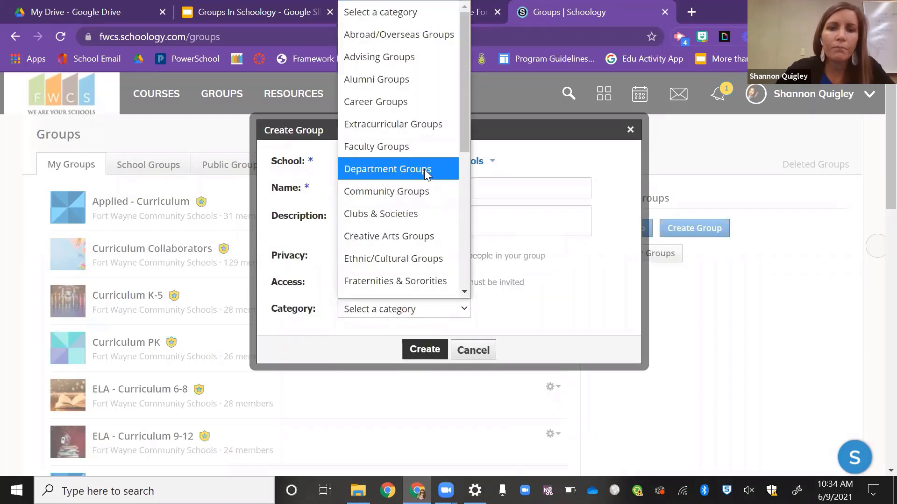
click(432, 155)
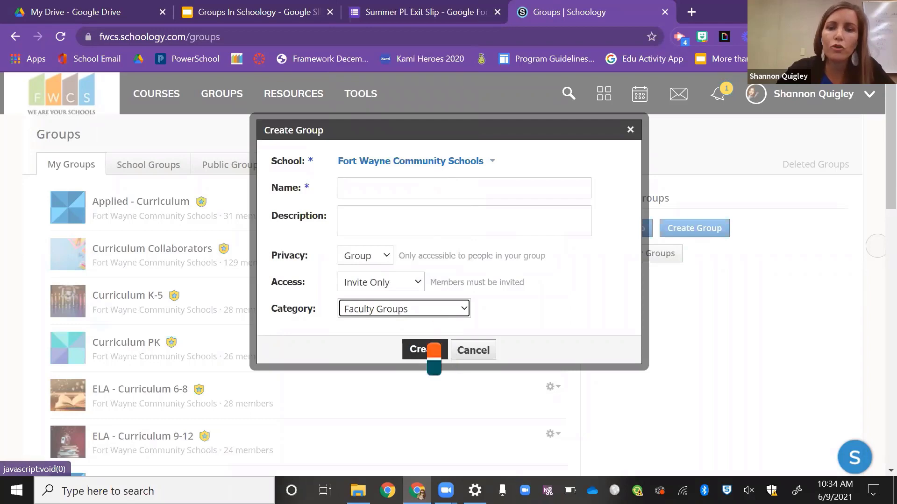
click(630, 131)
Open the Third Grade Team - IntegratED Sample group's member list and review the actions available for the second member, including Make Admin.
scroll(286, 287, down, 12)
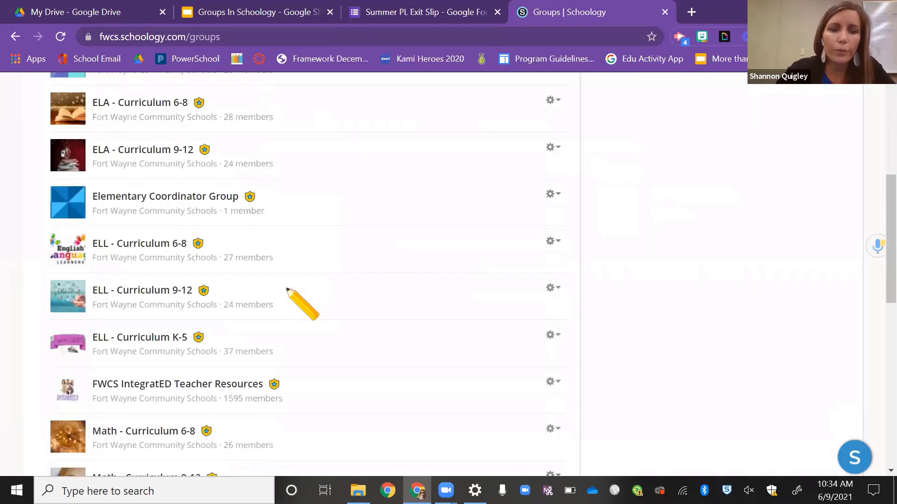
scroll(287, 289, down, 5)
click(209, 256)
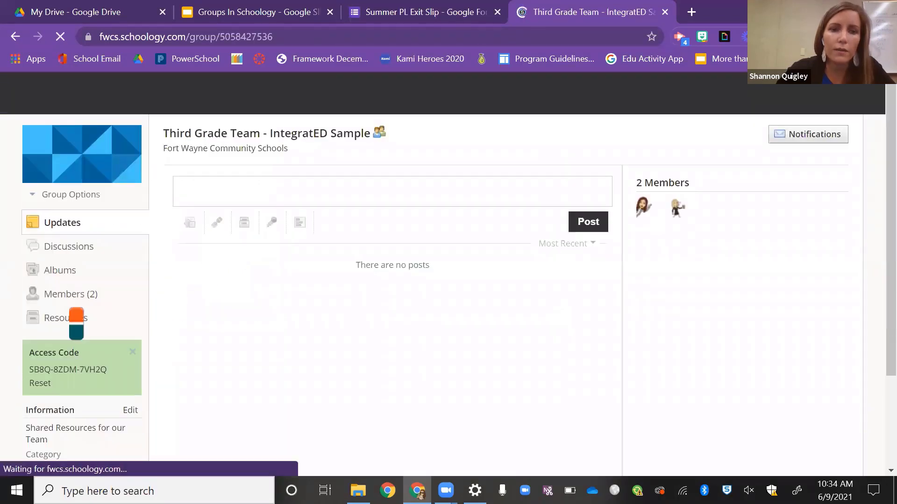
click(88, 293)
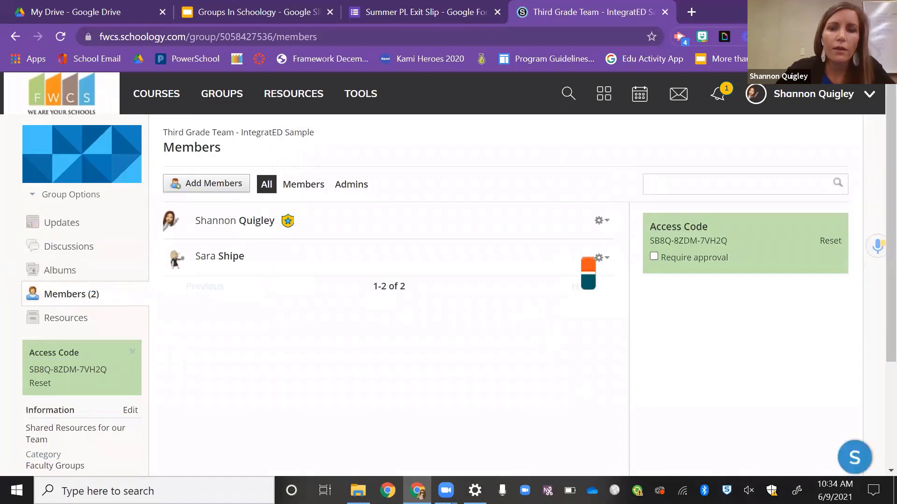
click(603, 258)
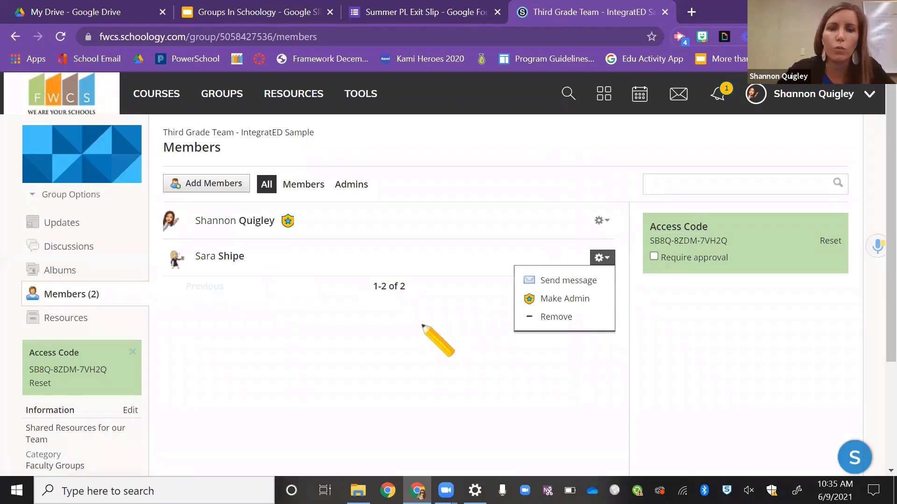
click(423, 326)
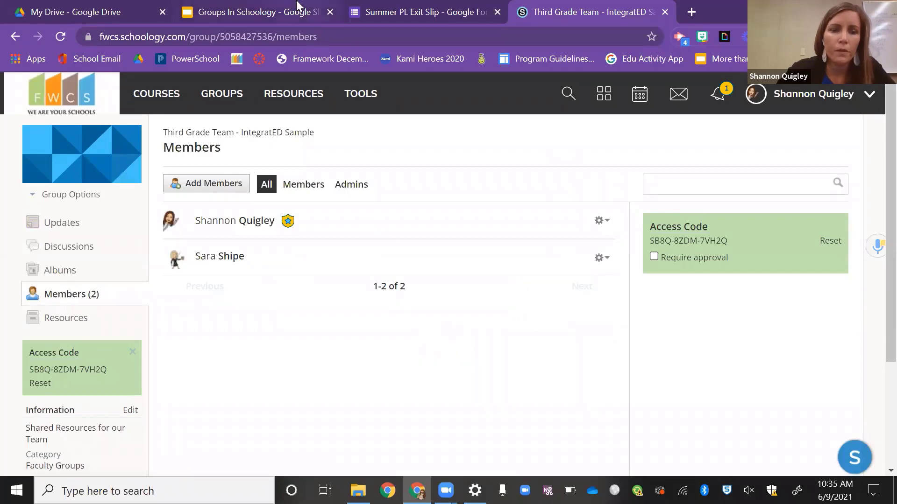
Switch to the Groups In Schoology presentation and show the slide with the science subject and Biology unit folders.
click(297, 7)
click(95, 404)
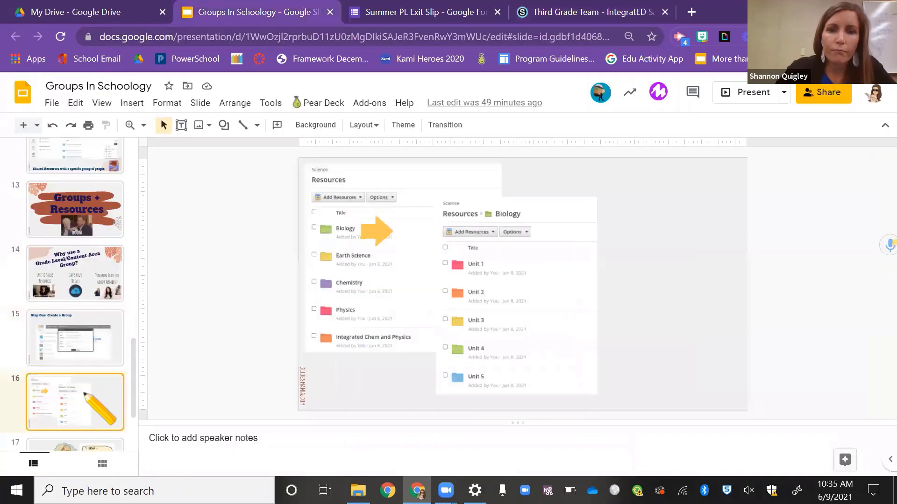
Switch to Schoology and open the Third Grade Team - IntegratED Sample group's resources to review its folders.
click(554, 9)
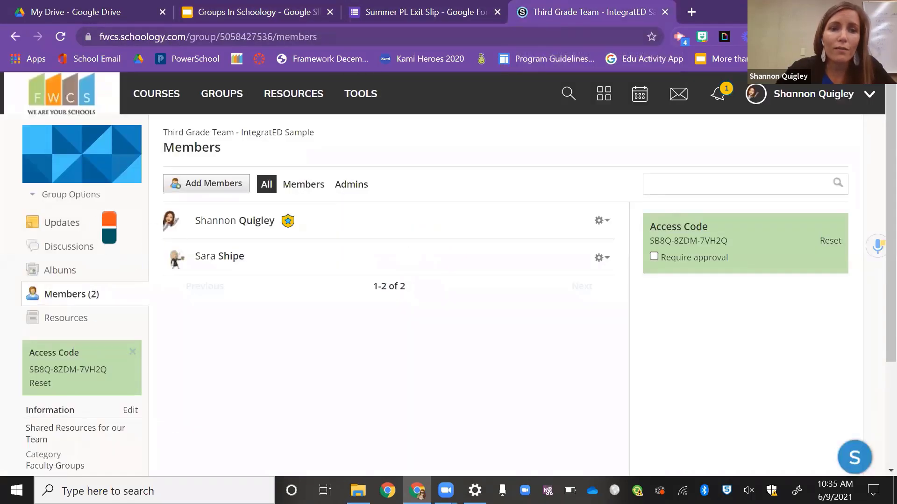
click(99, 321)
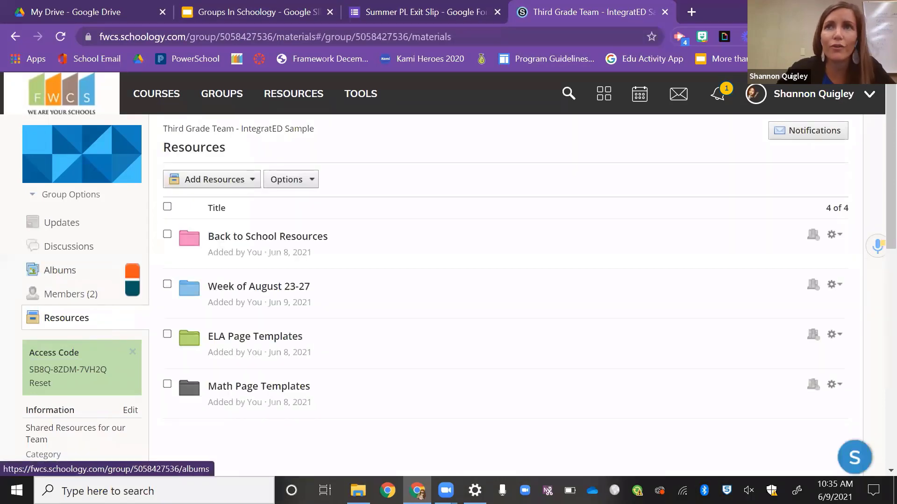
scroll(425, 303, down, 3)
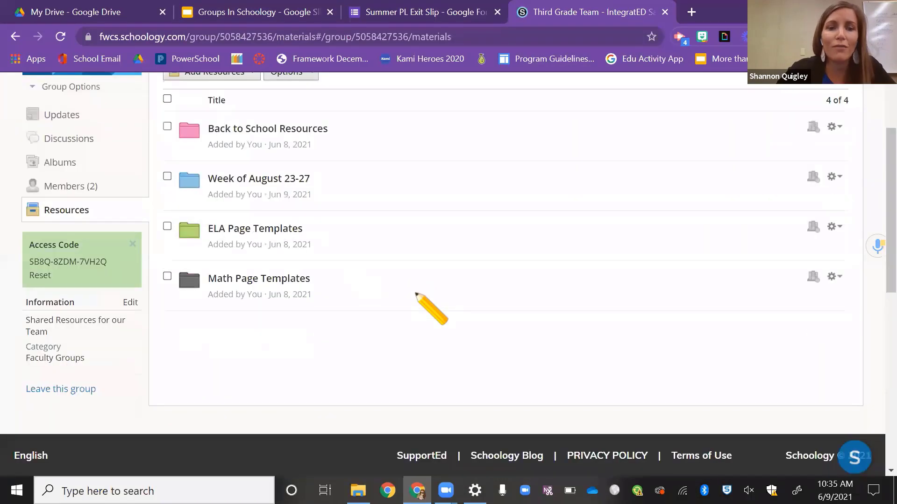
scroll(425, 304, up, 1)
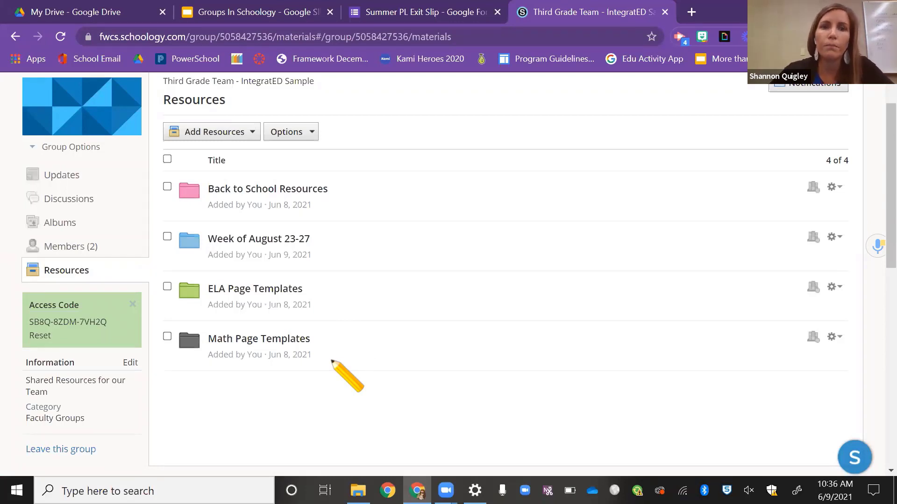
Look over the remaining slides in the Groups In Schoology presentation, and return to the Third Grade Team group's resources.
click(277, 5)
scroll(65, 326, down, 3)
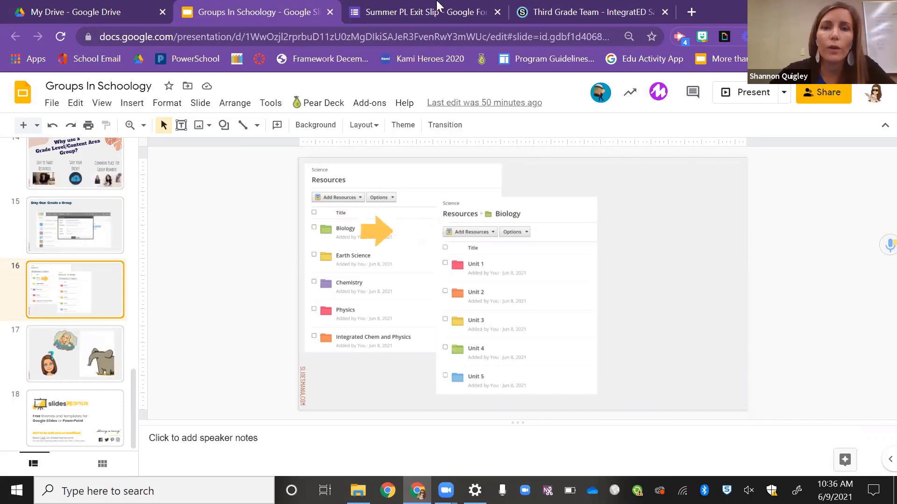
click(571, 8)
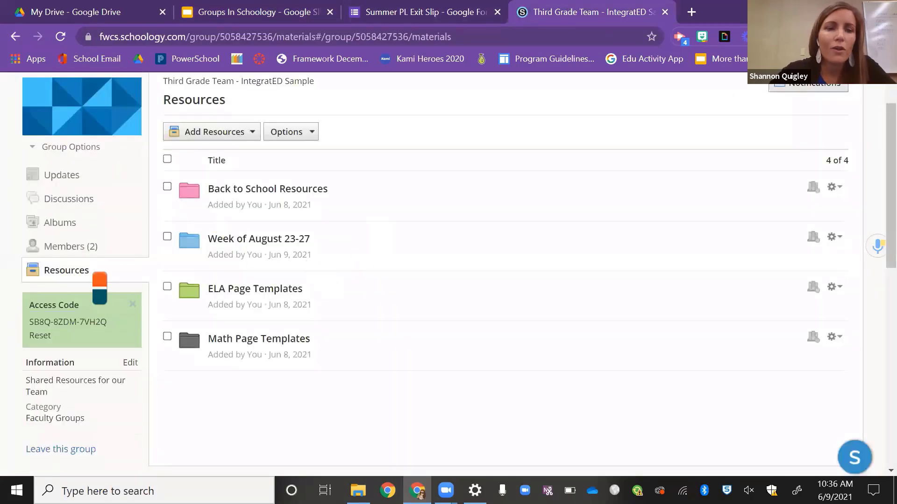
scroll(324, 267, up, 1)
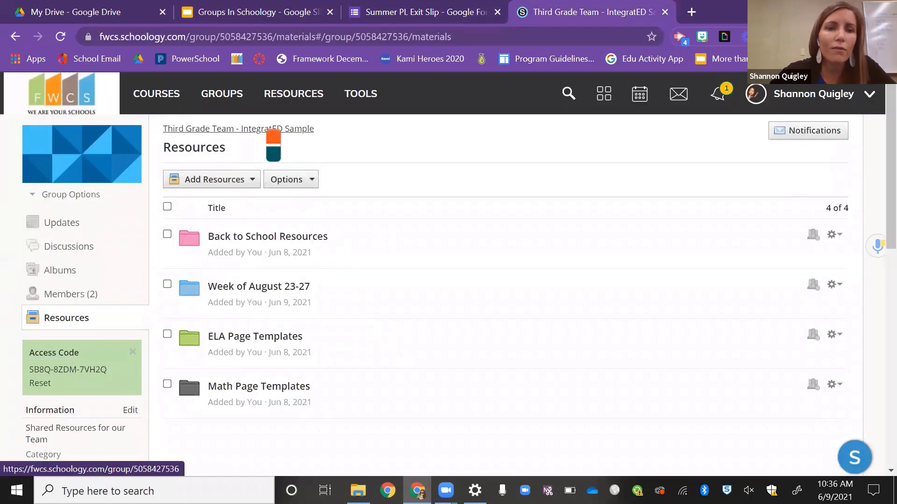
Browse the group cards in the Groups overview and open the full My Groups list.
click(223, 91)
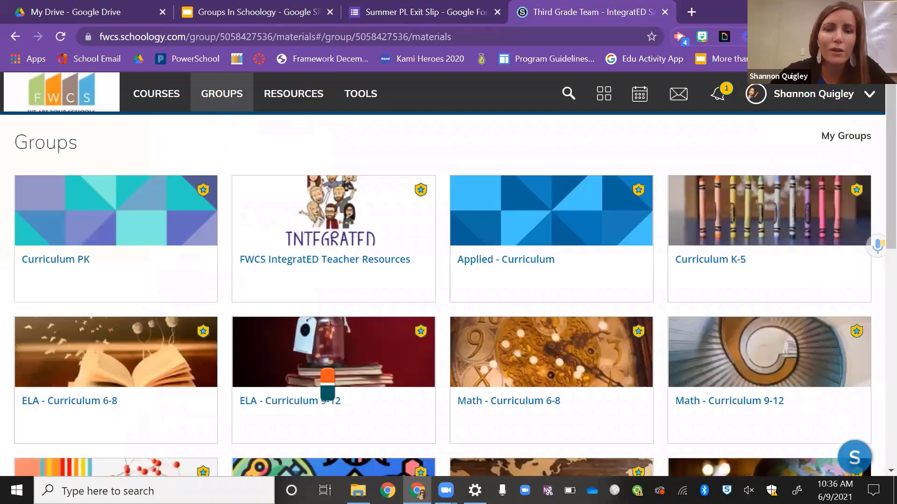
scroll(327, 381, down, 5)
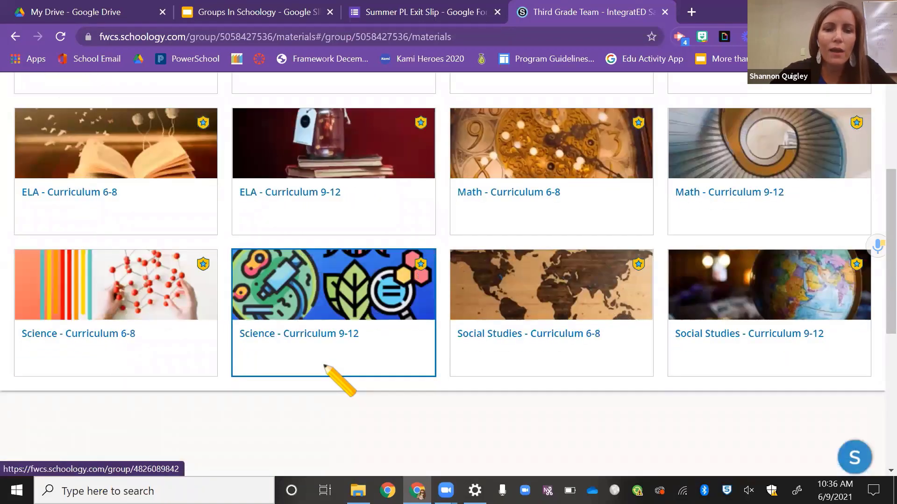
scroll(330, 308, up, 4)
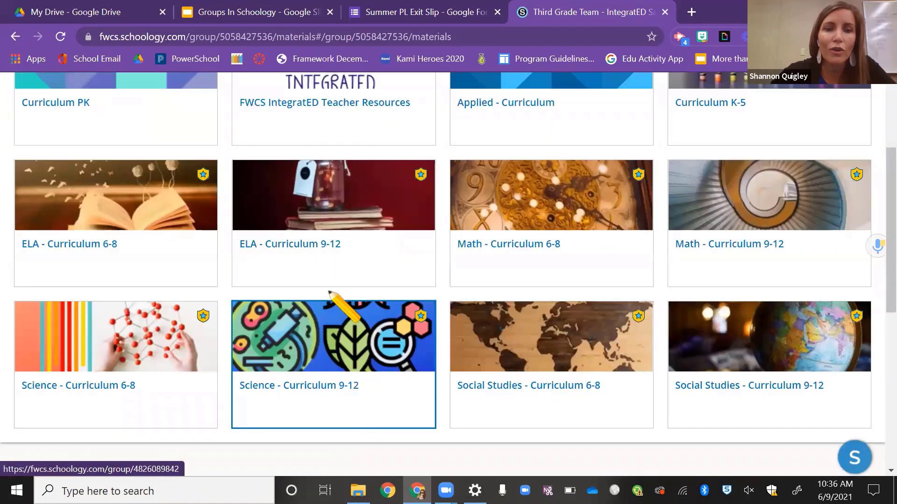
scroll(329, 293, down, 1)
scroll(421, 281, up, 3)
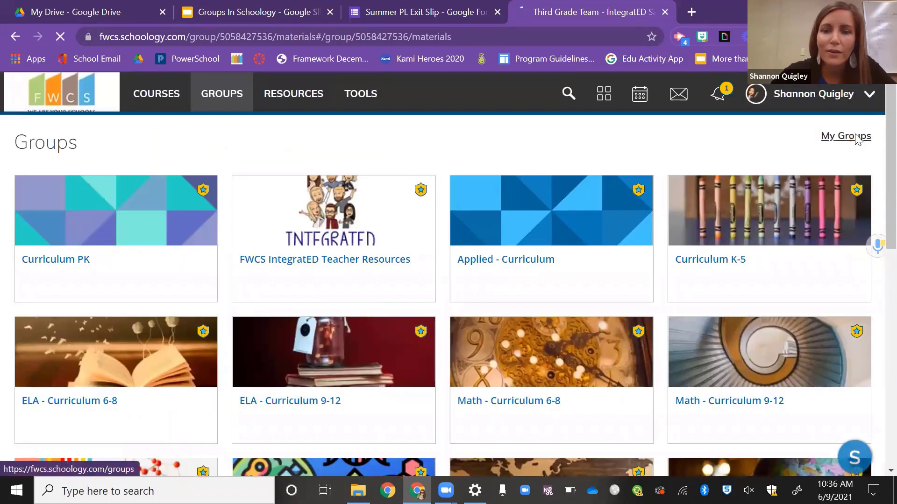
click(566, 276)
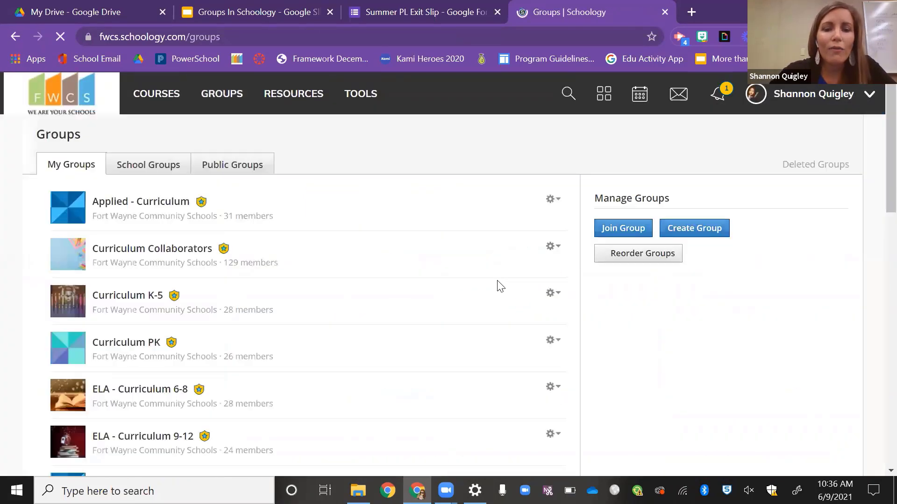
Find the Science group in the My Groups list and open it.
scroll(330, 312, down, 2)
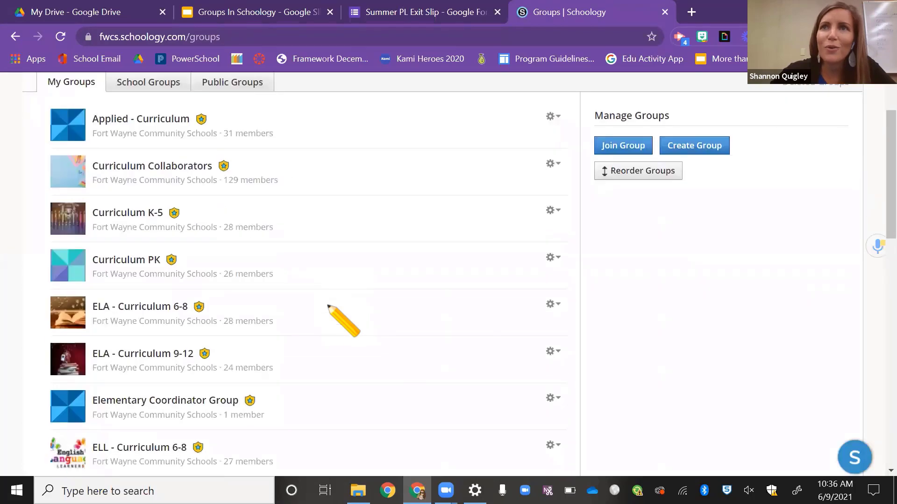
scroll(328, 307, down, 10)
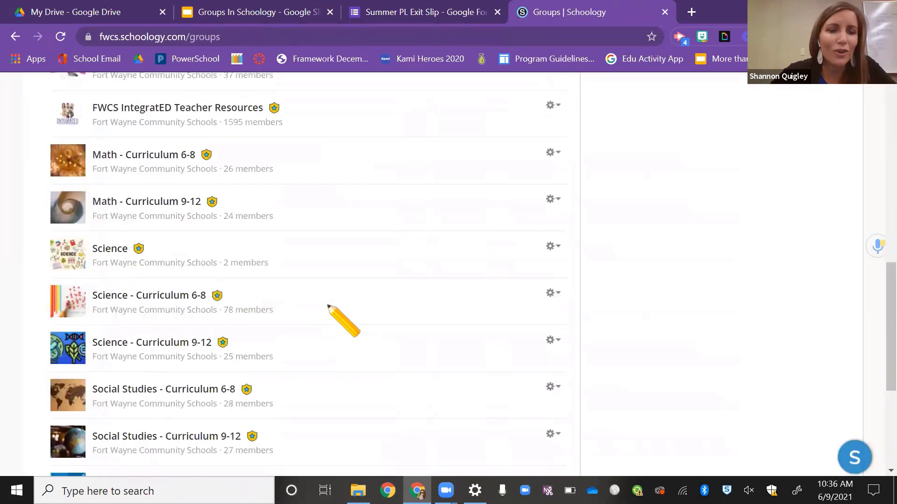
scroll(328, 307, down, 1)
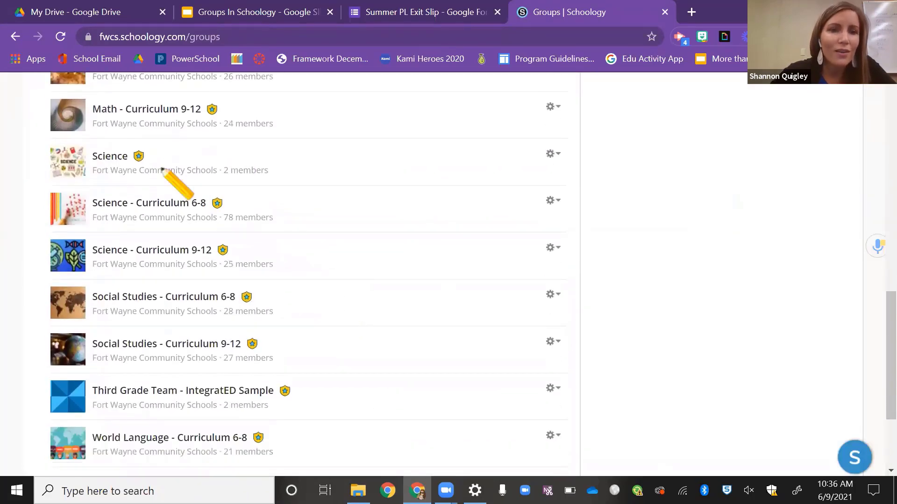
click(116, 158)
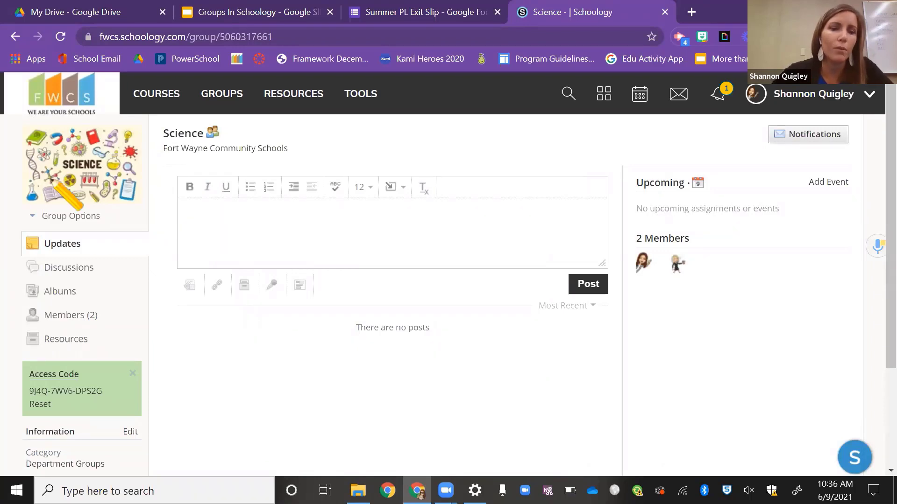
Open the Science group's resources and review the subject folders.
click(91, 340)
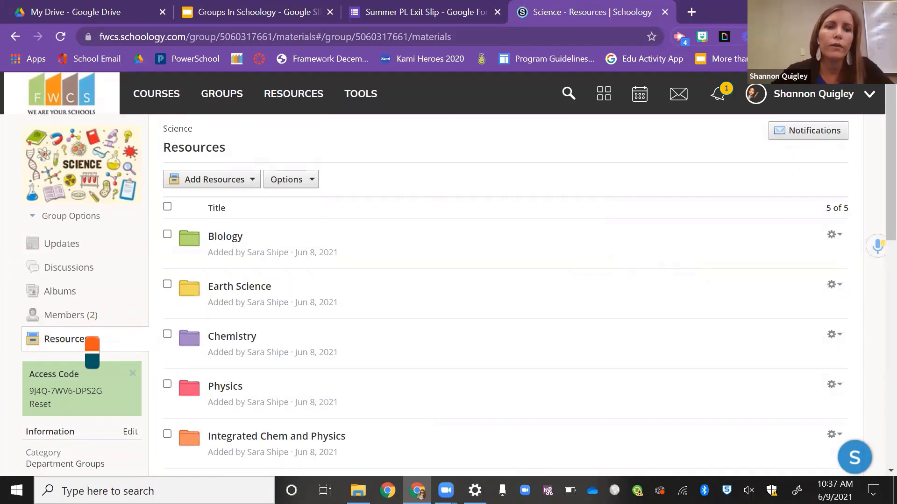
scroll(463, 257, down, 2)
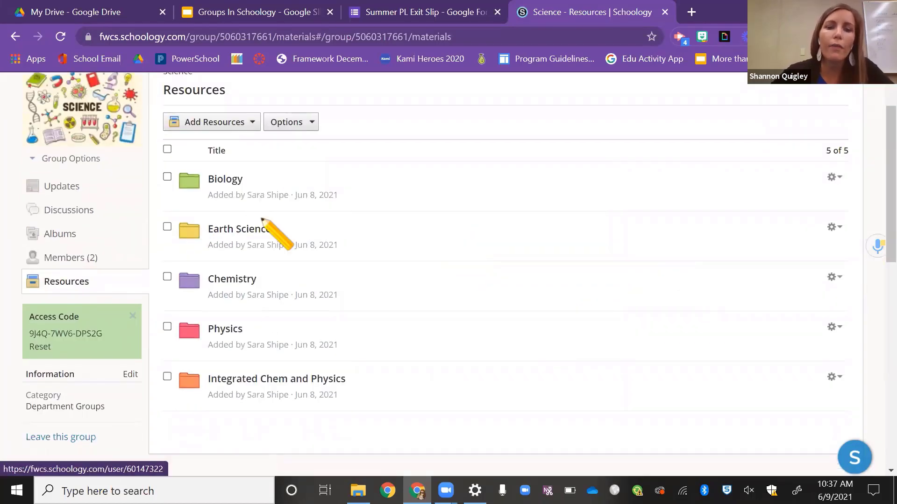
scroll(318, 324, down, 2)
scroll(317, 325, up, 3)
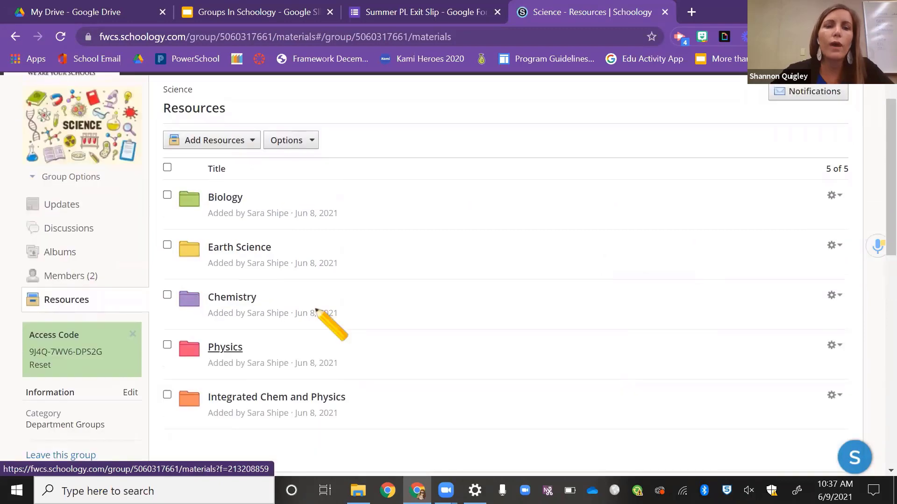
Open the Biology folder and review how its unit folders are organized.
click(223, 200)
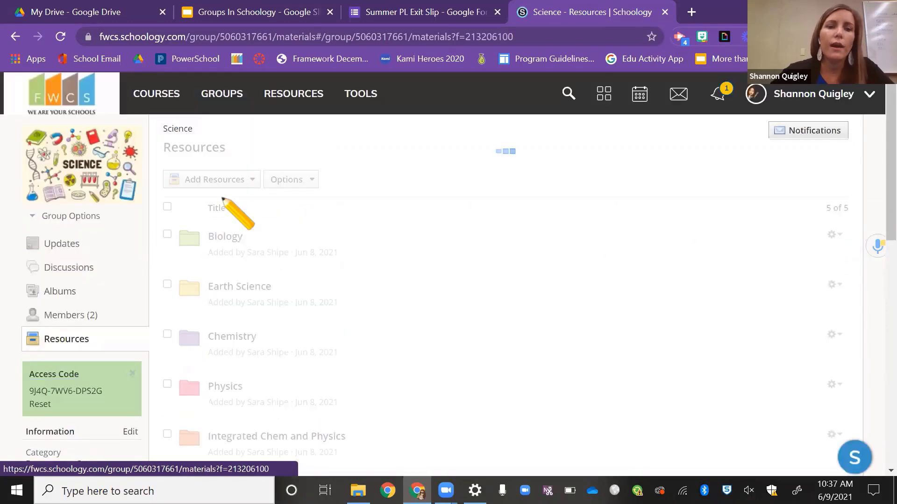
scroll(245, 278, down, 2)
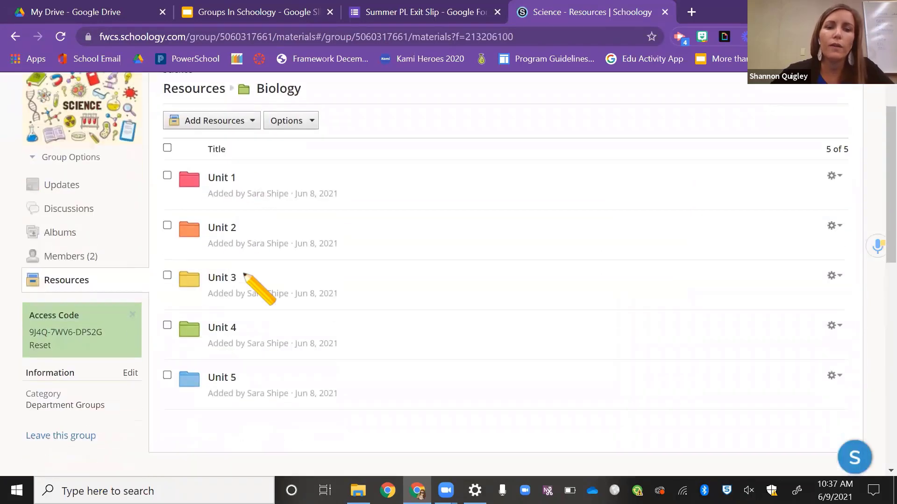
scroll(243, 275, up, 1)
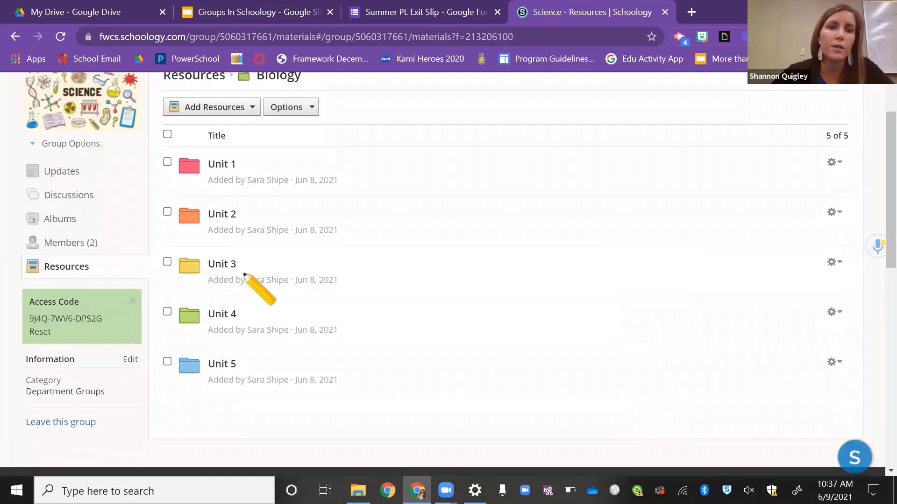
scroll(244, 276, up, 1)
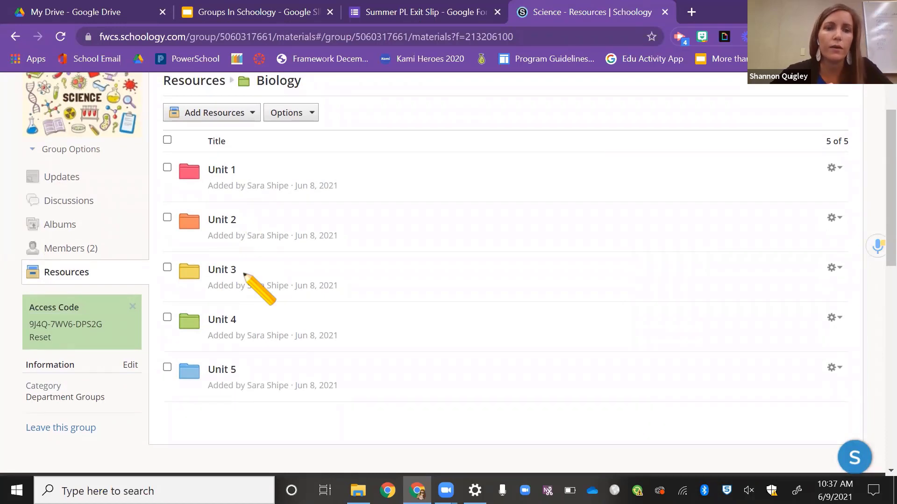
scroll(244, 274, down, 1)
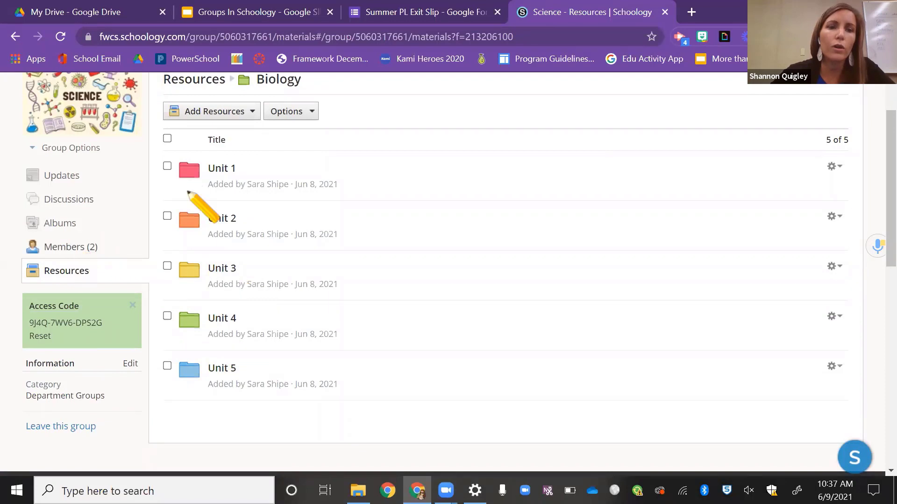
scroll(280, 187, up, 2)
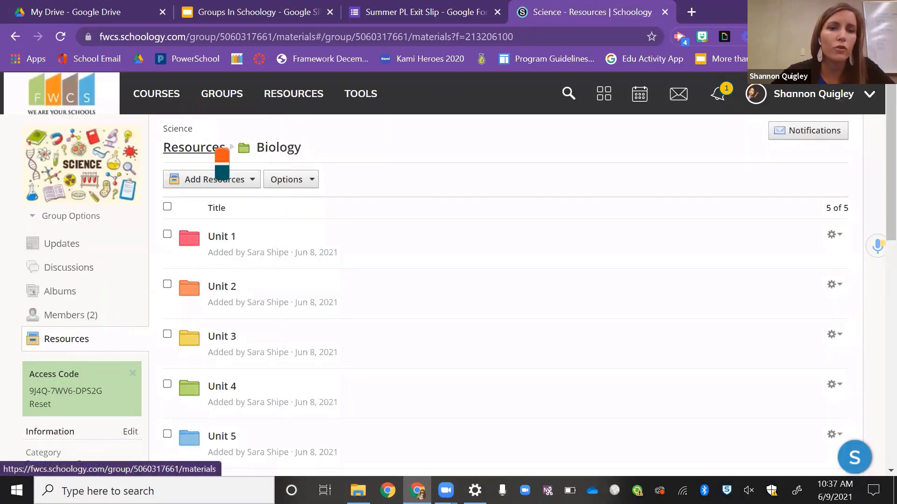
Return from Biology to the Science group's top-level resources and look over the subject folders again.
click(219, 148)
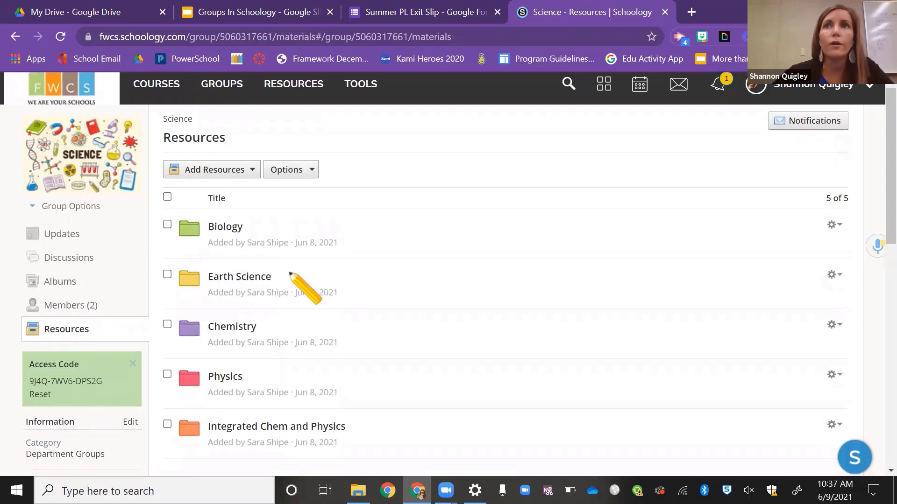
scroll(290, 273, down, 1)
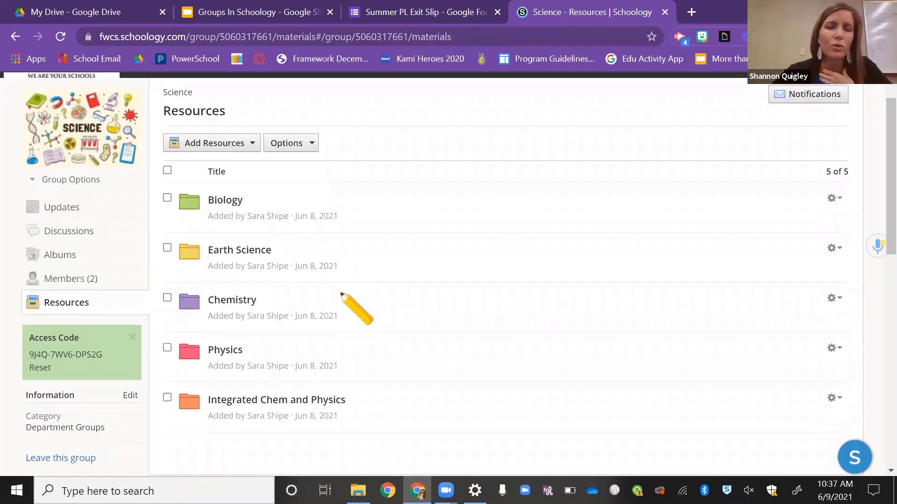
scroll(341, 294, down, 3)
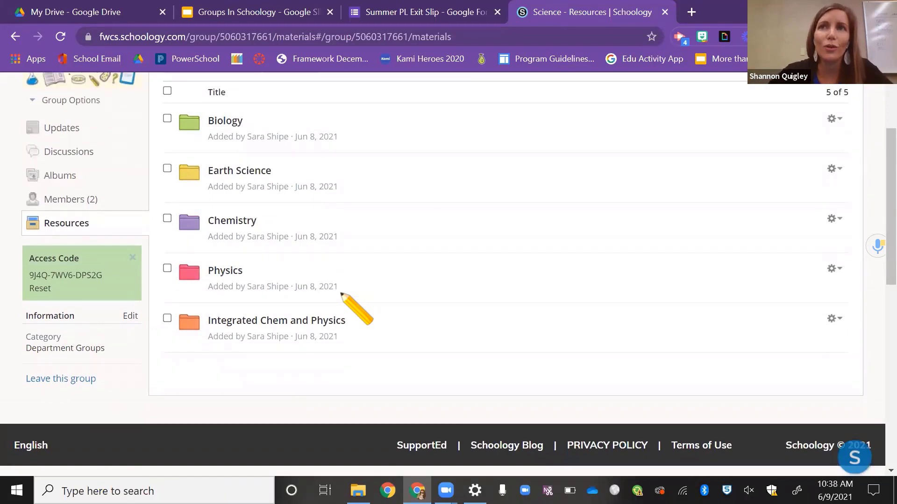
scroll(341, 294, up, 2)
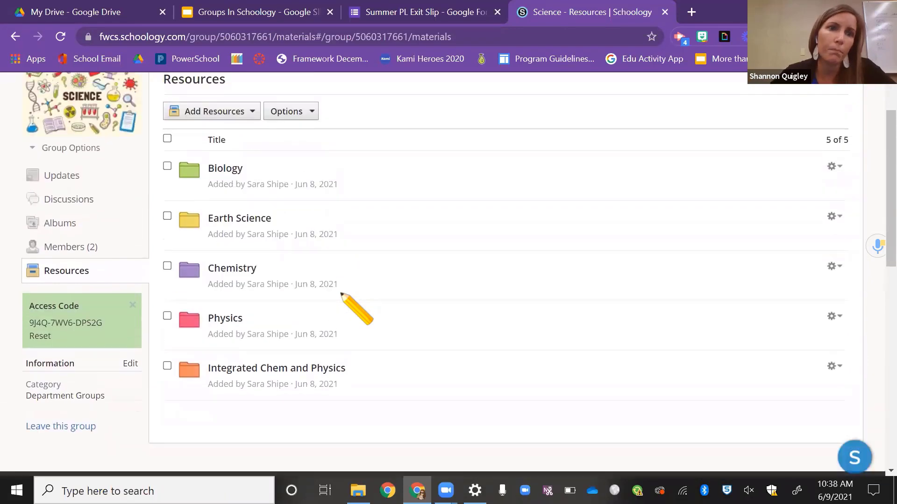
scroll(342, 293, down, 1)
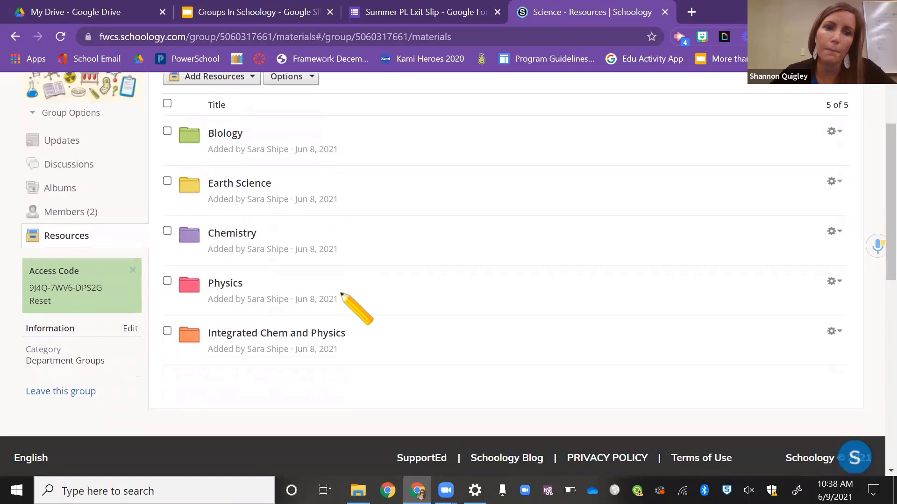
Open the Physics folder in the Science group's resources and check its contents.
click(234, 286)
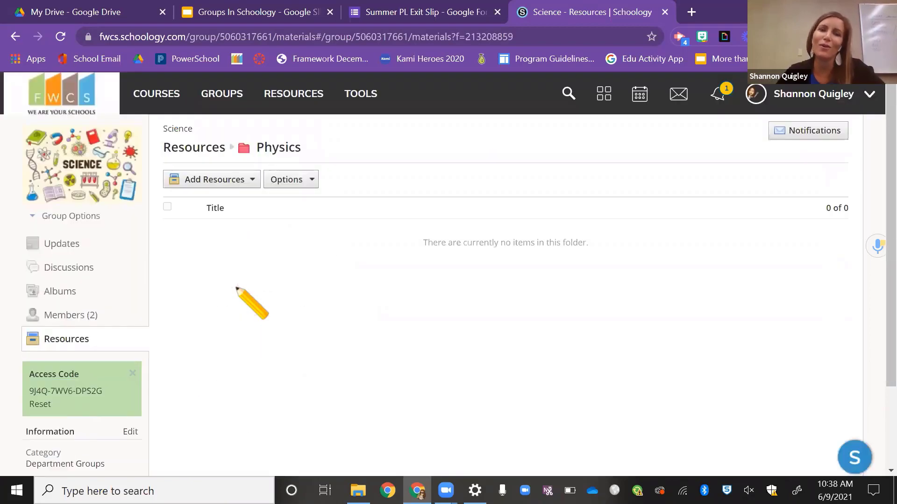
scroll(237, 288, down, 3)
scroll(237, 288, up, 2)
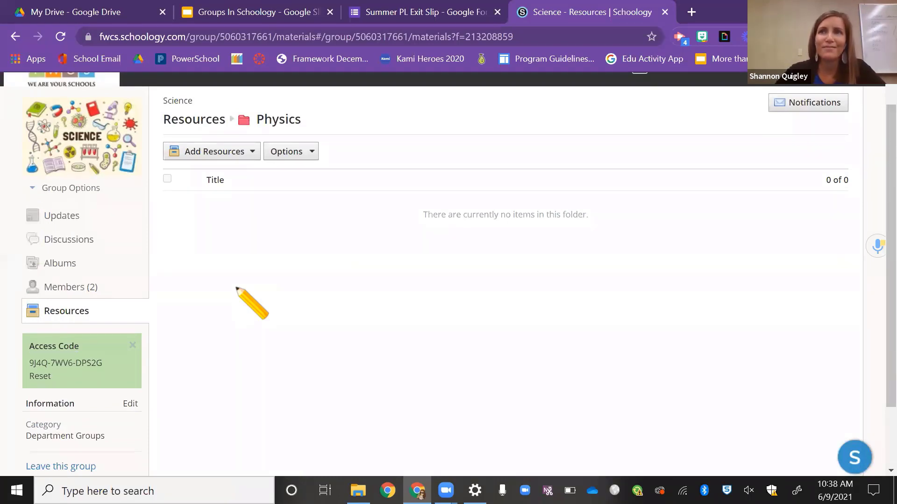
scroll(236, 288, down, 1)
scroll(236, 288, up, 1)
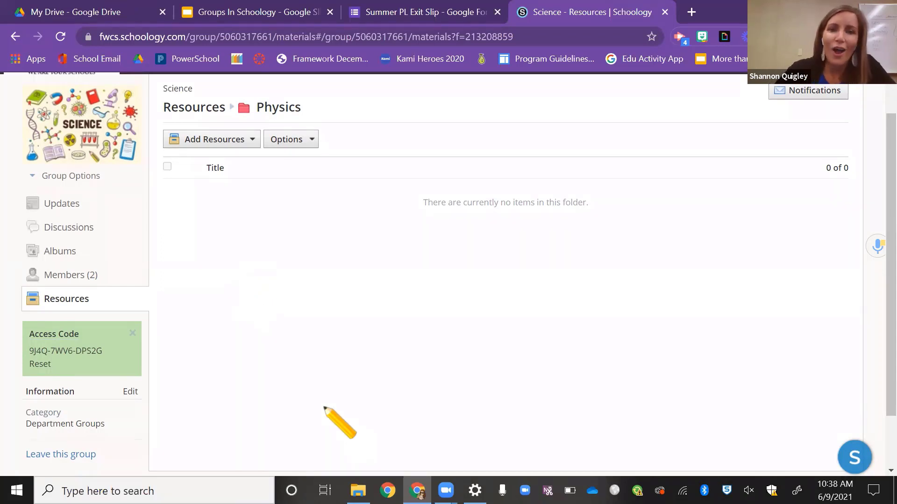
Leave the Physics folder for the Science group's resource list, and open the group's updates.
click(75, 298)
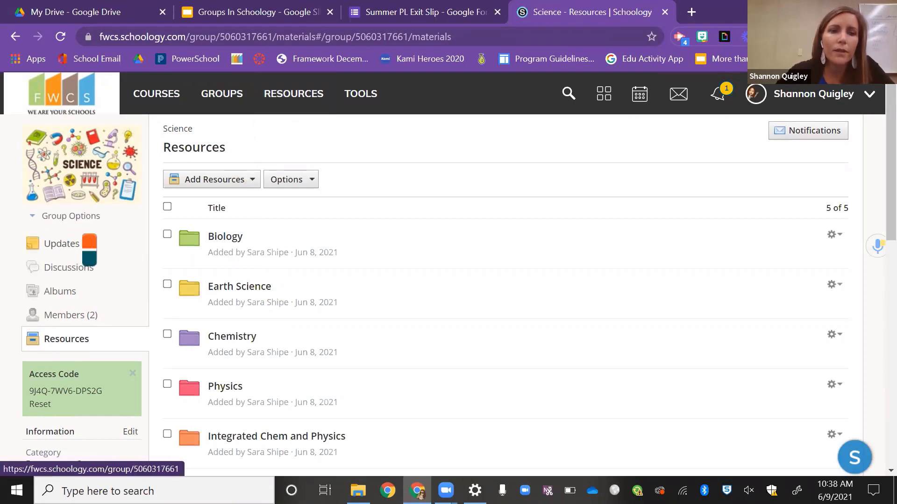
click(83, 236)
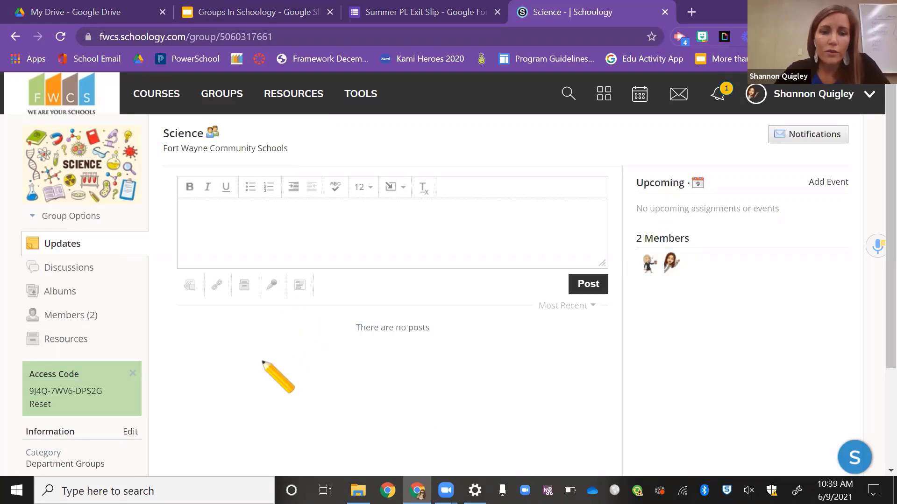
Switch to the Summer PL Exit Slip form in Google Forms and copy its shortened share link.
key(XF86AudioRaiseVolume)
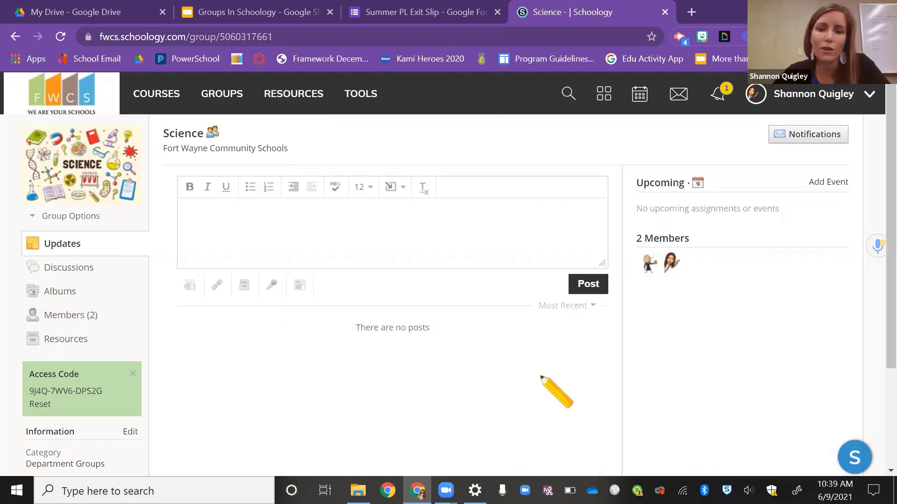
click(474, 7)
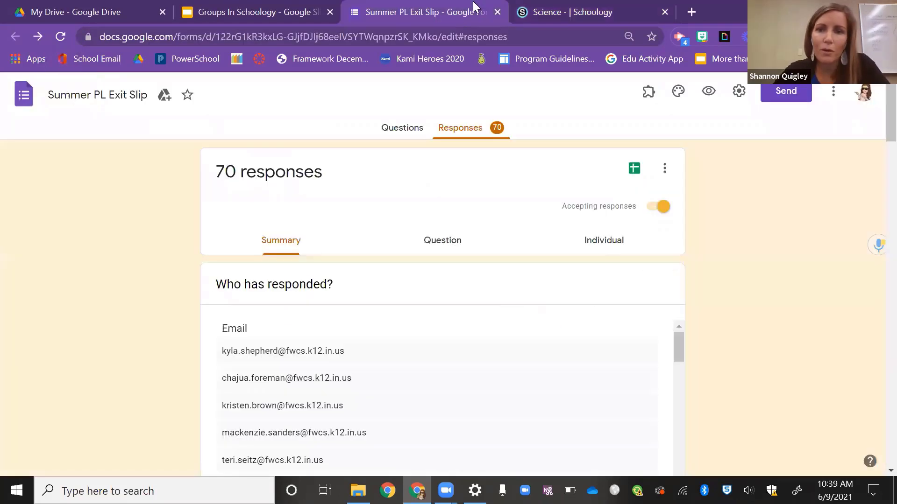
click(784, 91)
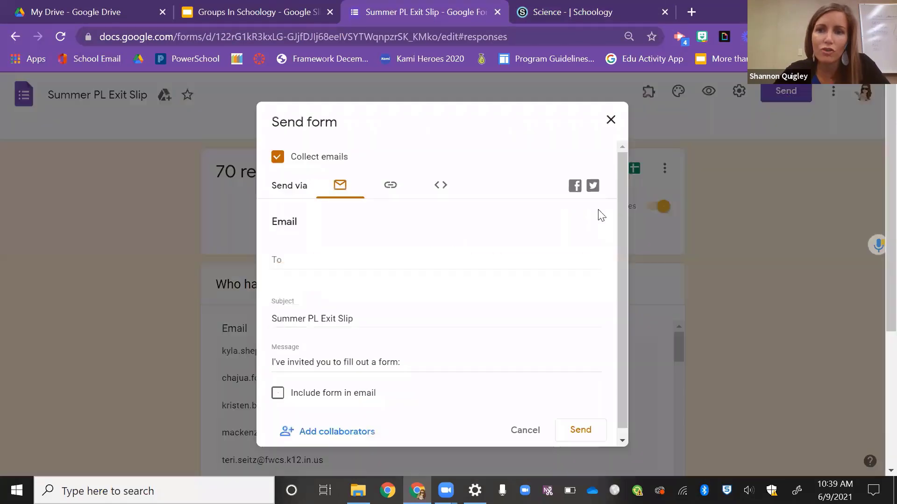
click(390, 185)
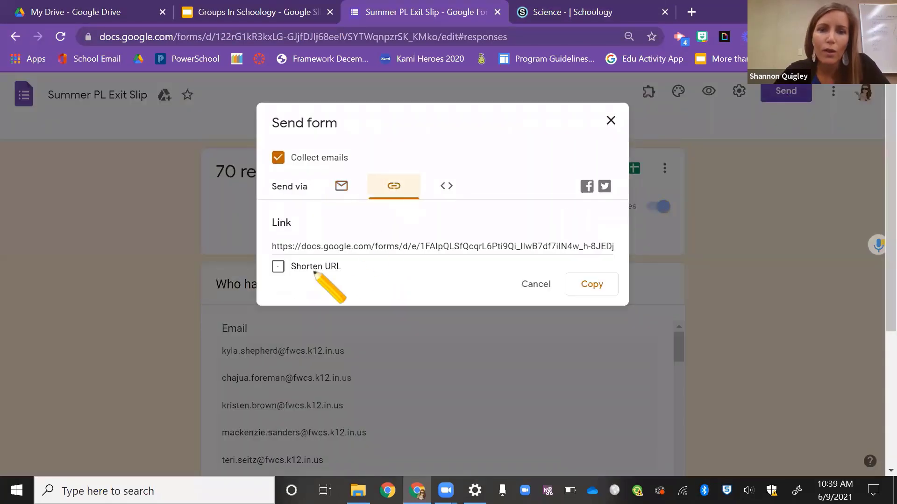
click(278, 266)
click(579, 283)
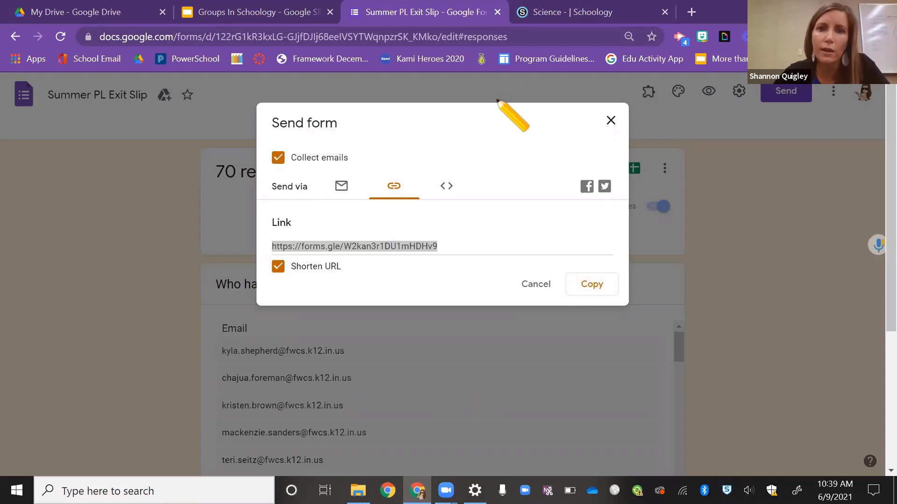
click(610, 123)
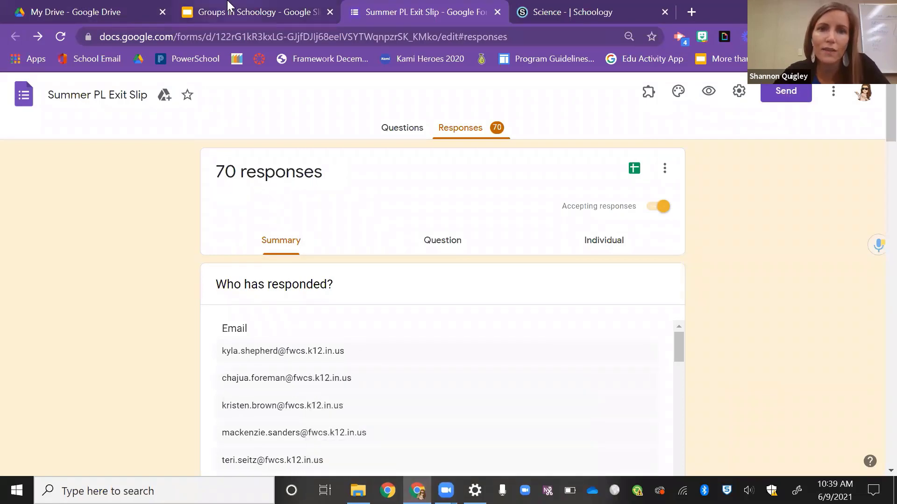
Switch to the Groups In Schoology presentation in Google Slides and lower the system volume to 4.
click(228, 5)
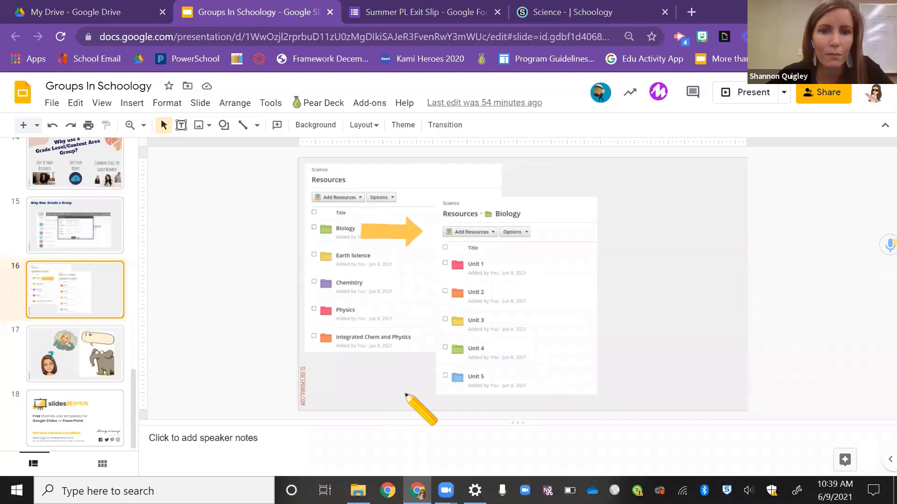
key(XF86AudioLowerVolume)
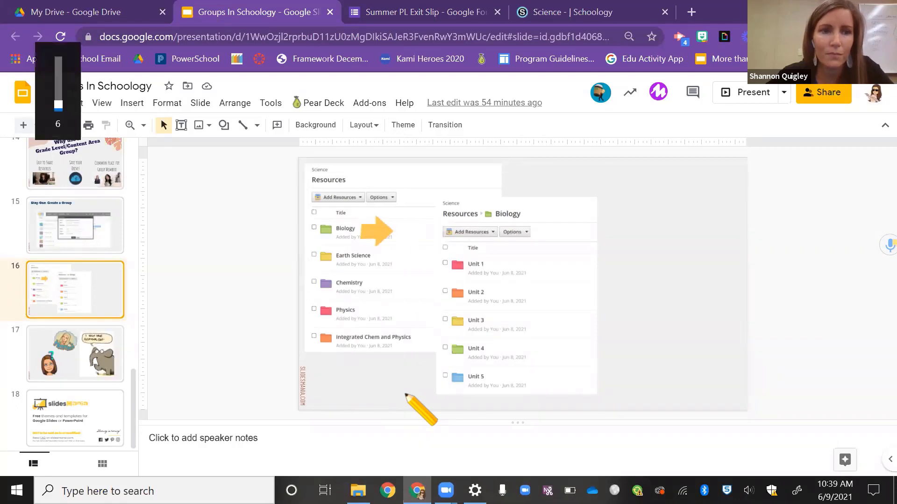
key(XF86AudioLowerVolume)
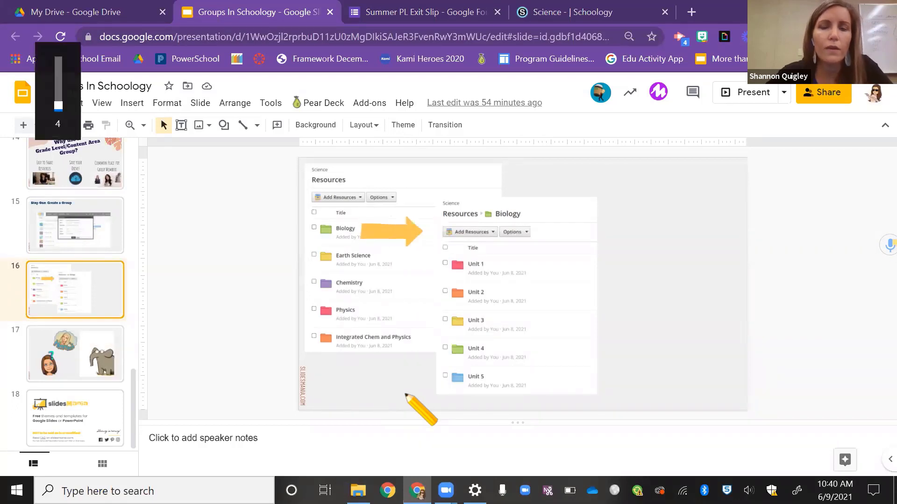
Return to the Science group in Schoology and look over the overview of available groups.
click(581, 15)
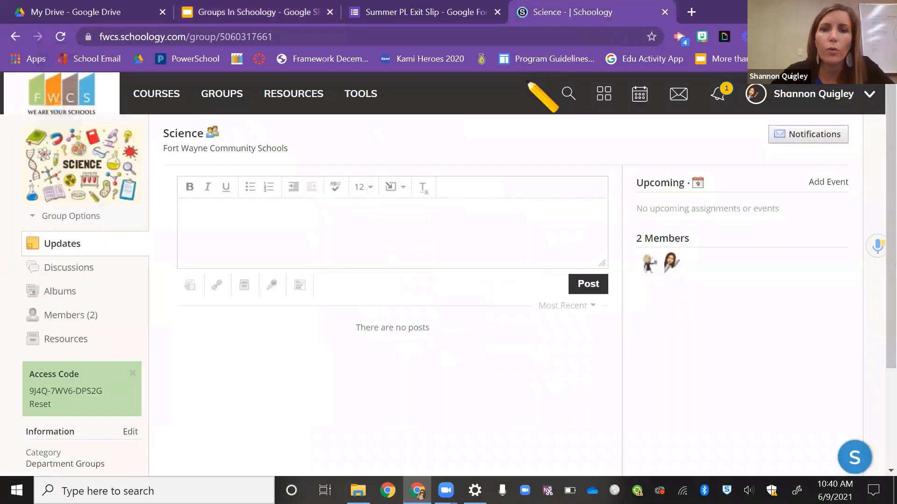
click(235, 101)
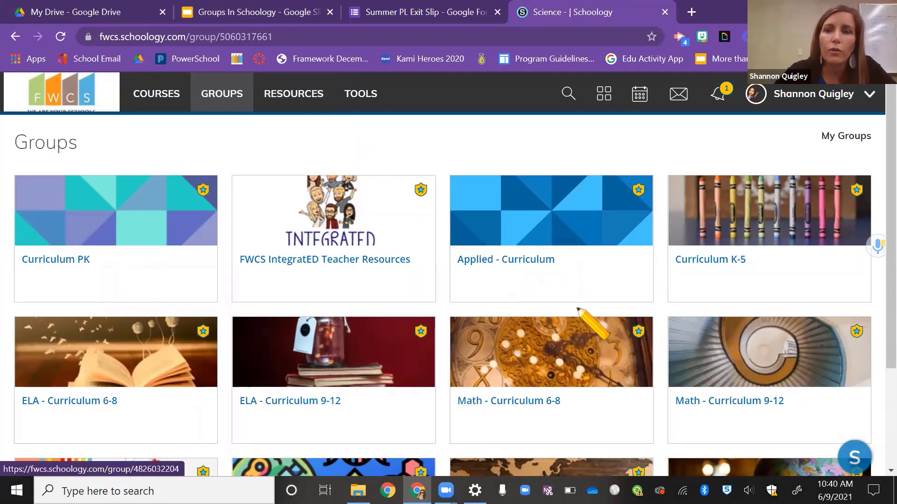
scroll(591, 323, down, 1)
scroll(244, 114, up, 1)
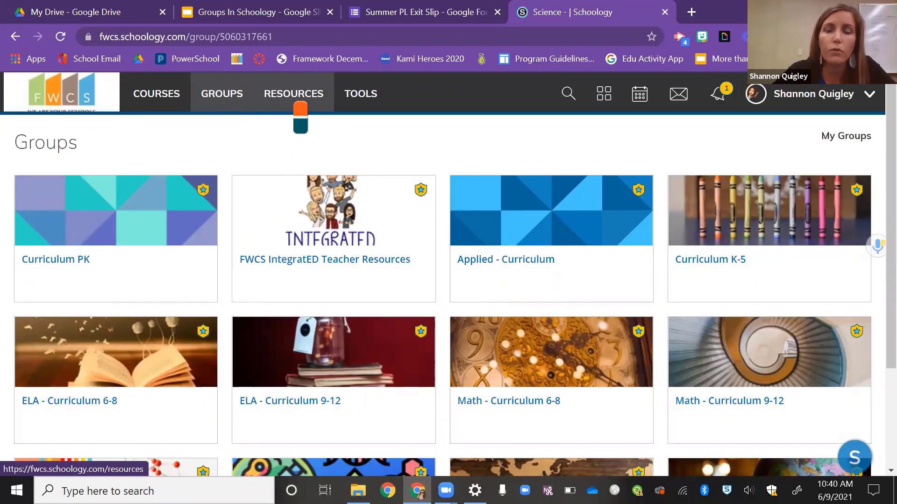
click(242, 91)
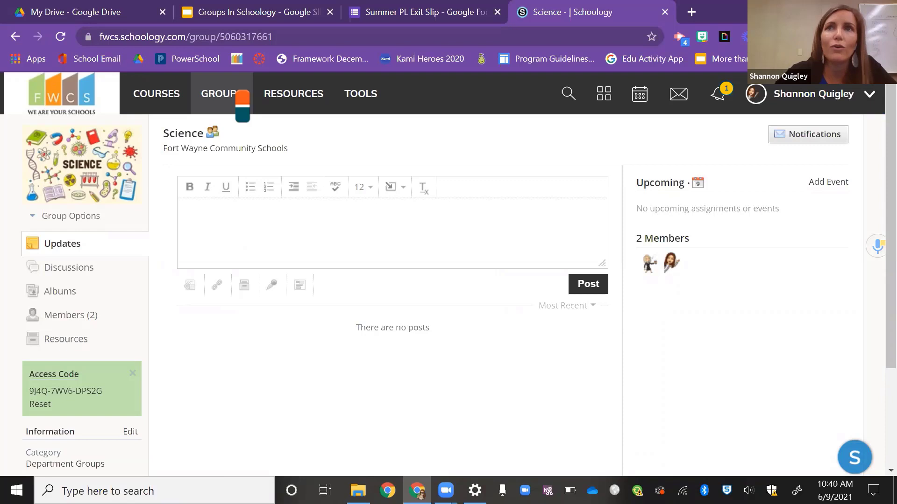
click(242, 103)
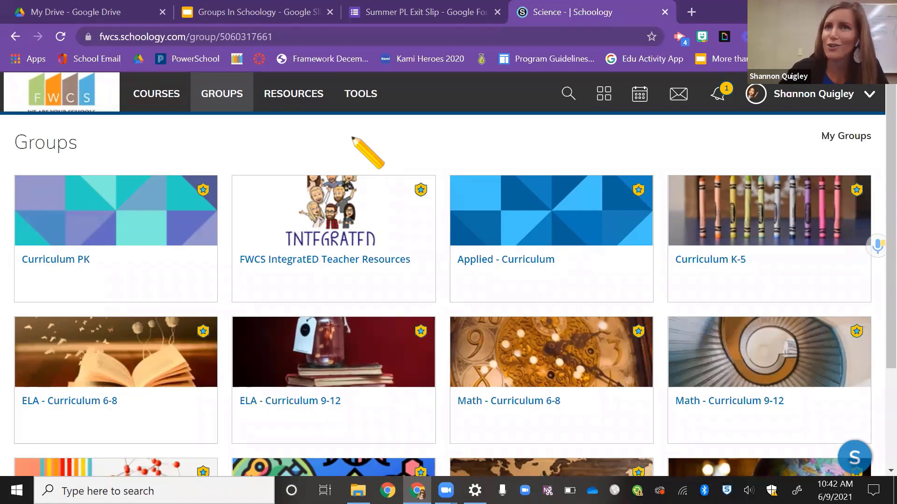
Open the personal resources, look over the list of collections and open the ELA Resources collection.
click(300, 103)
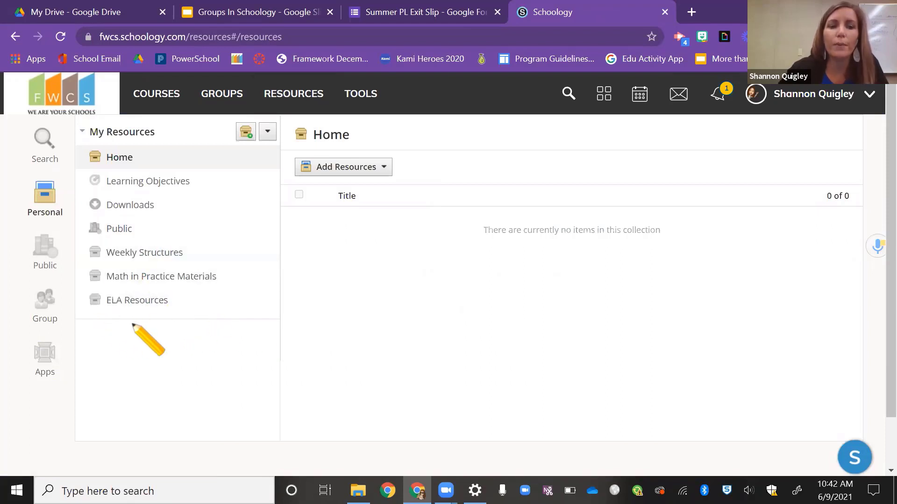
drag(90, 319, 221, 332)
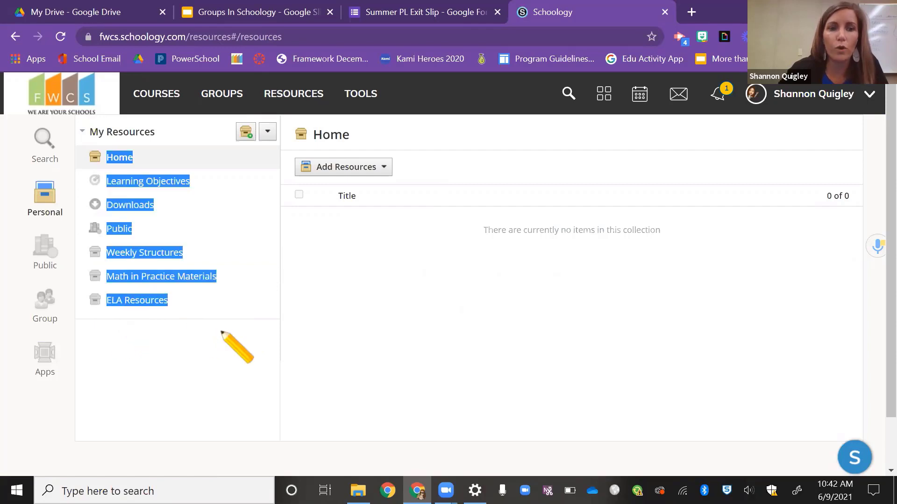
click(221, 332)
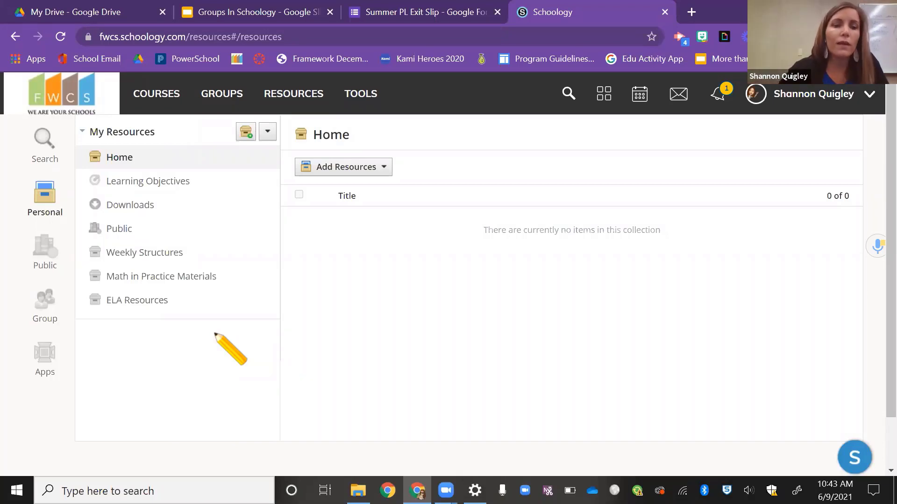
click(173, 300)
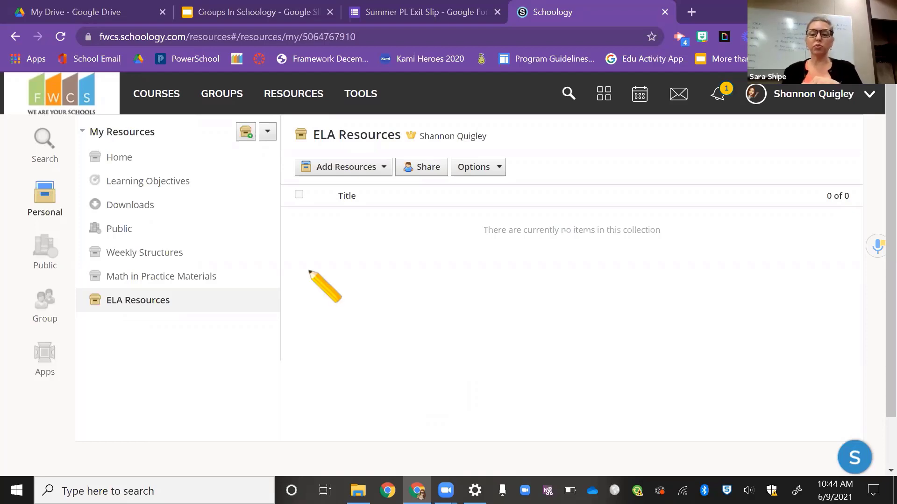
Open the full My Courses page, view the blank Create Course form and close it without creating a course.
click(184, 96)
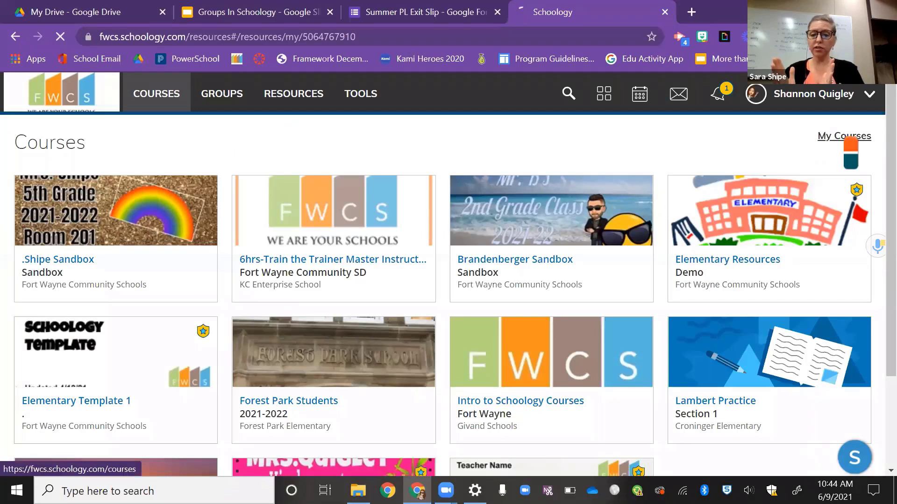
click(847, 145)
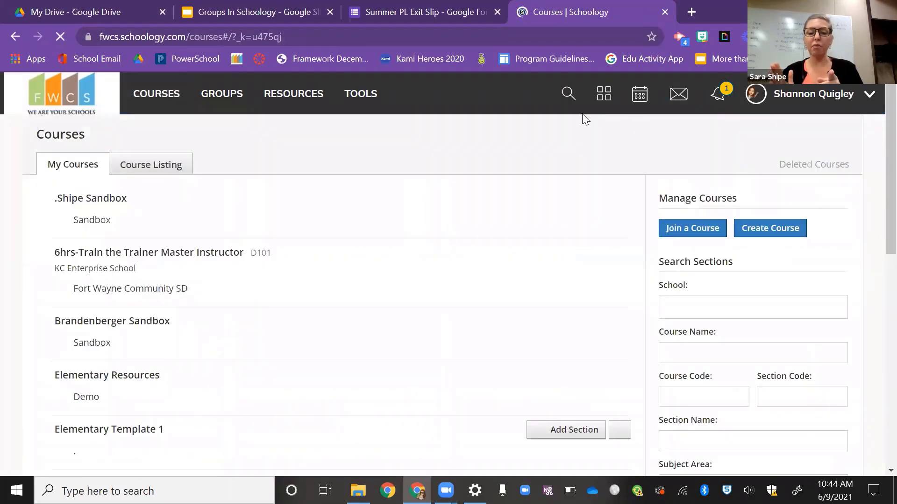
click(778, 228)
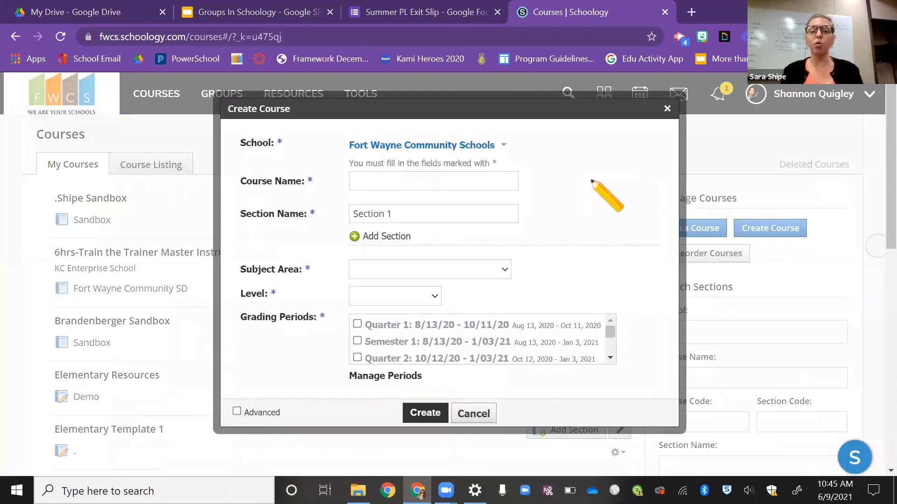
click(667, 108)
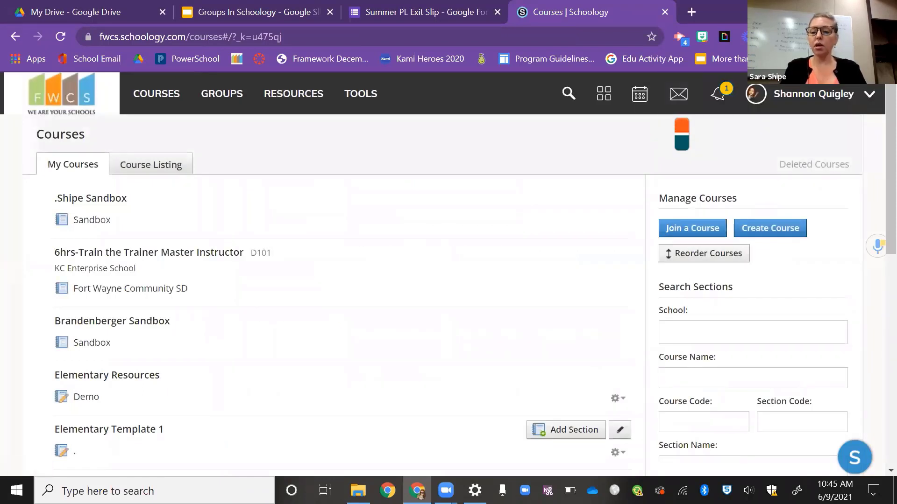